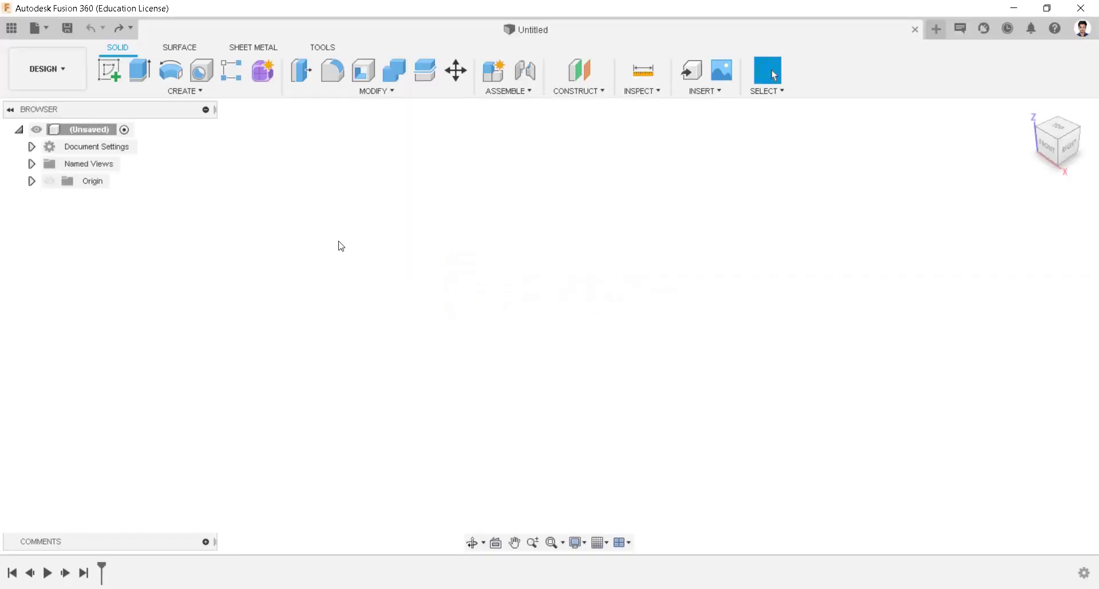
click(11, 28)
click(123, 148)
click(282, 24)
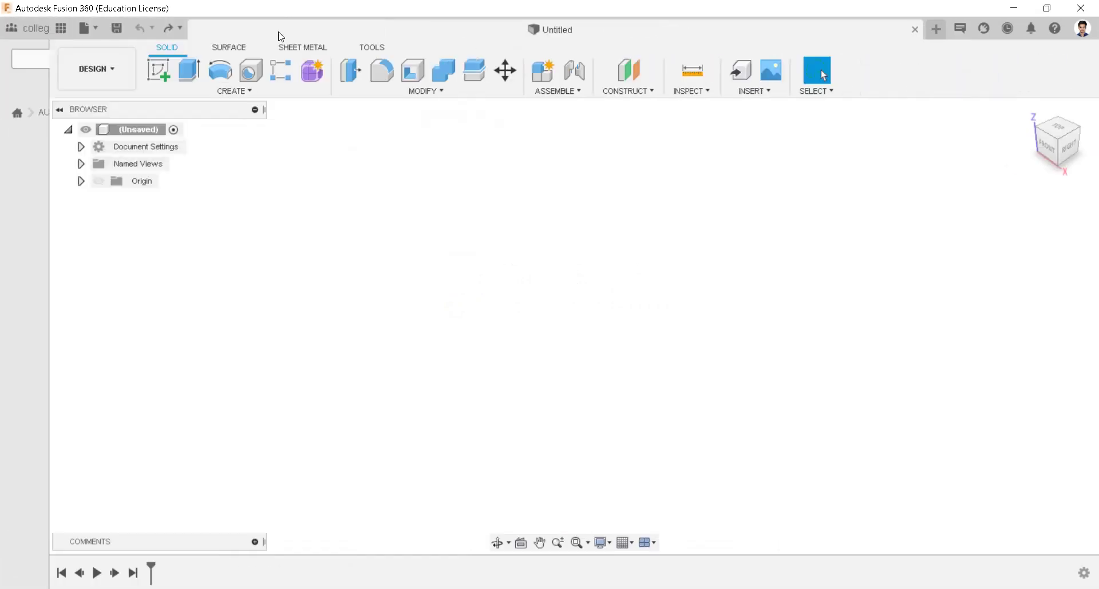
Start a sketch on the vertical YZ plane and draw a 220 mm diameter circle centred on the origin.
click(113, 85)
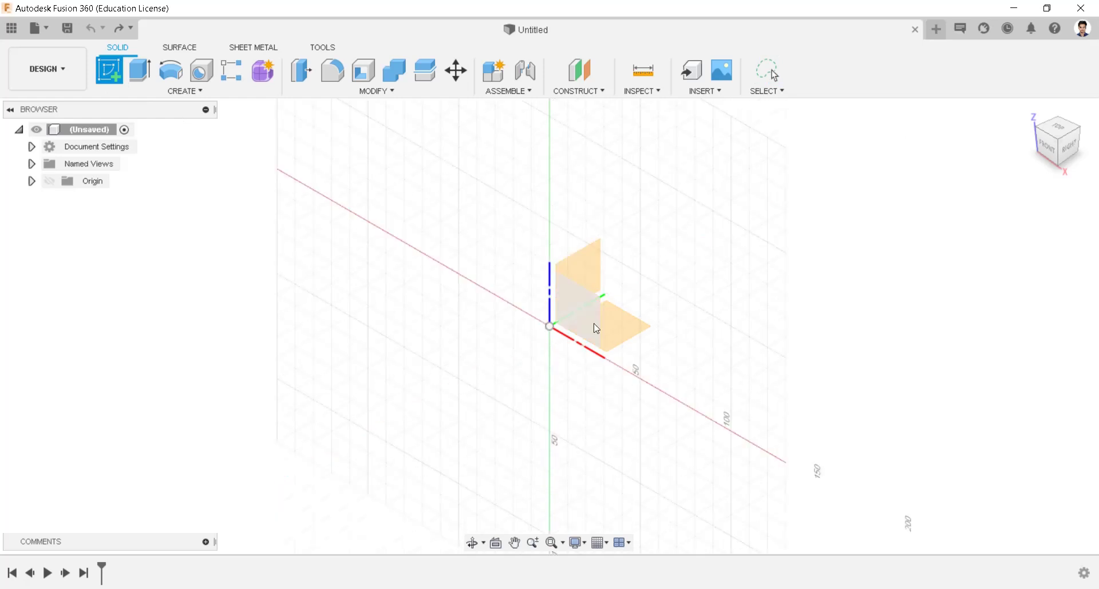
click(587, 273)
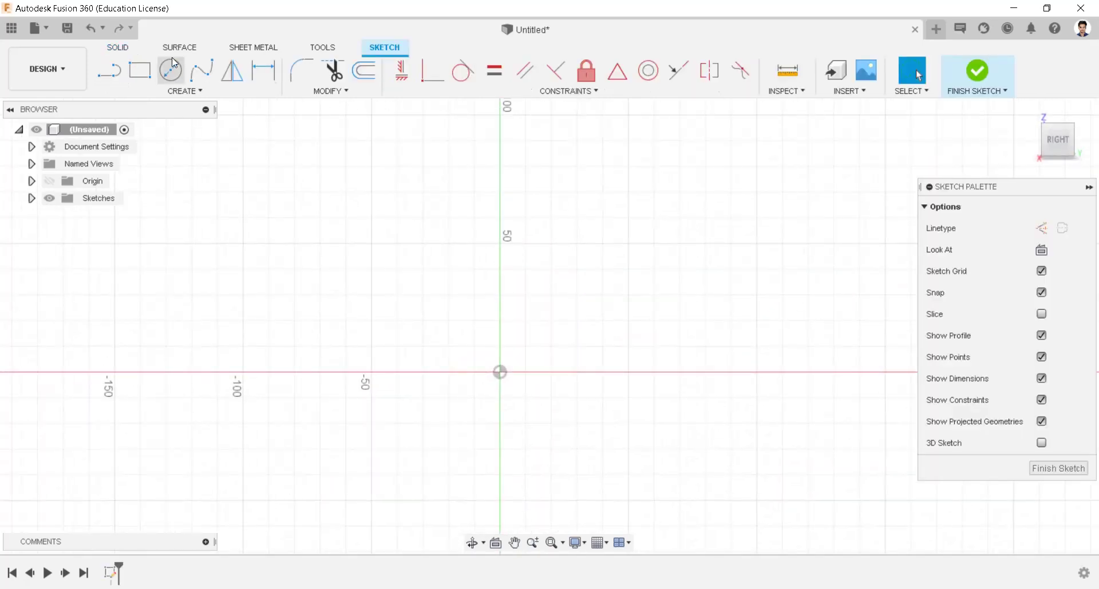
click(170, 70)
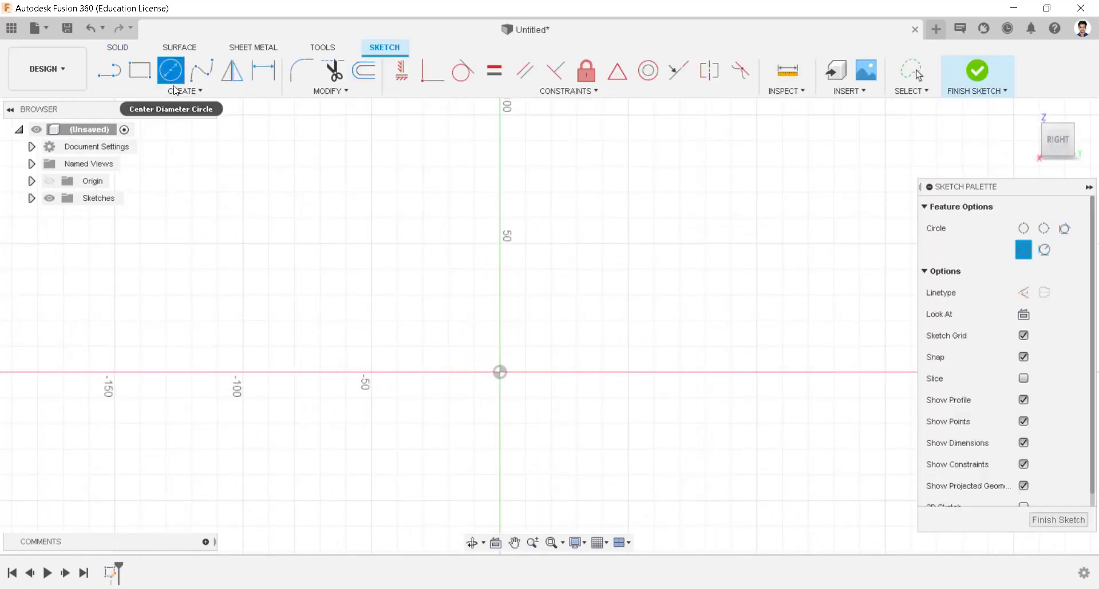
click(502, 374)
text(2)
key(Return)
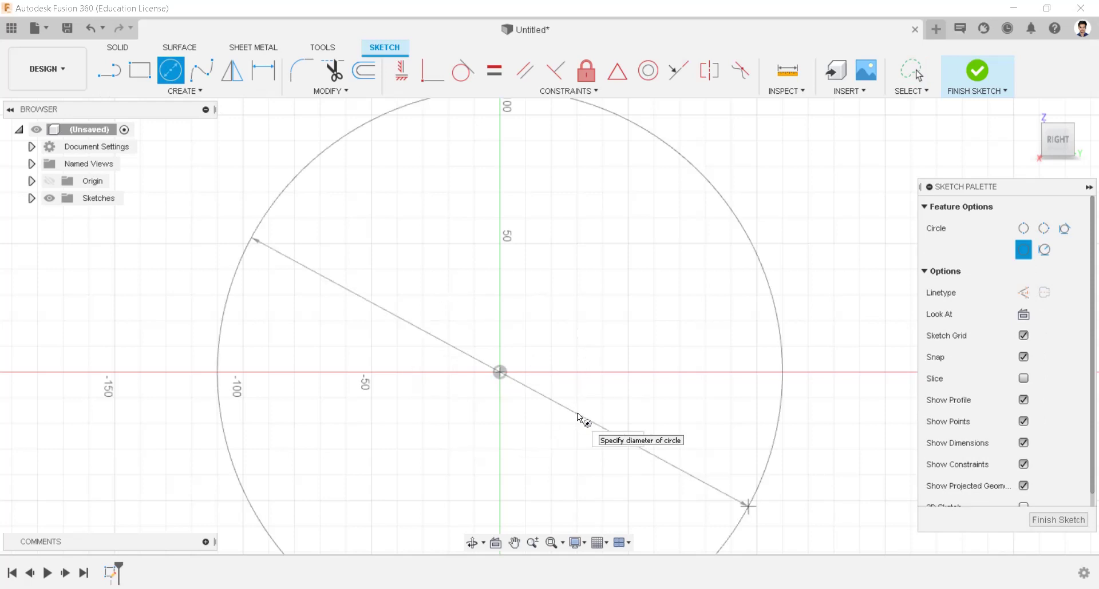
scroll(578, 415, down, 3)
middle_drag(591, 413, 563, 325)
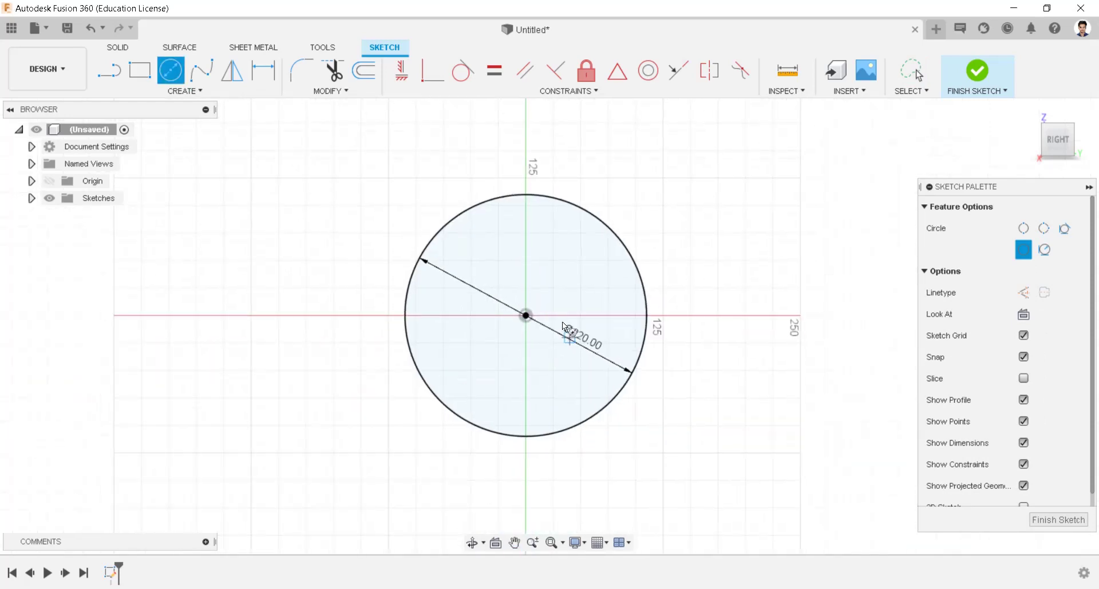
Draw a centre rectangle on the origin, 80 mm wide and 230 mm high.
click(141, 63)
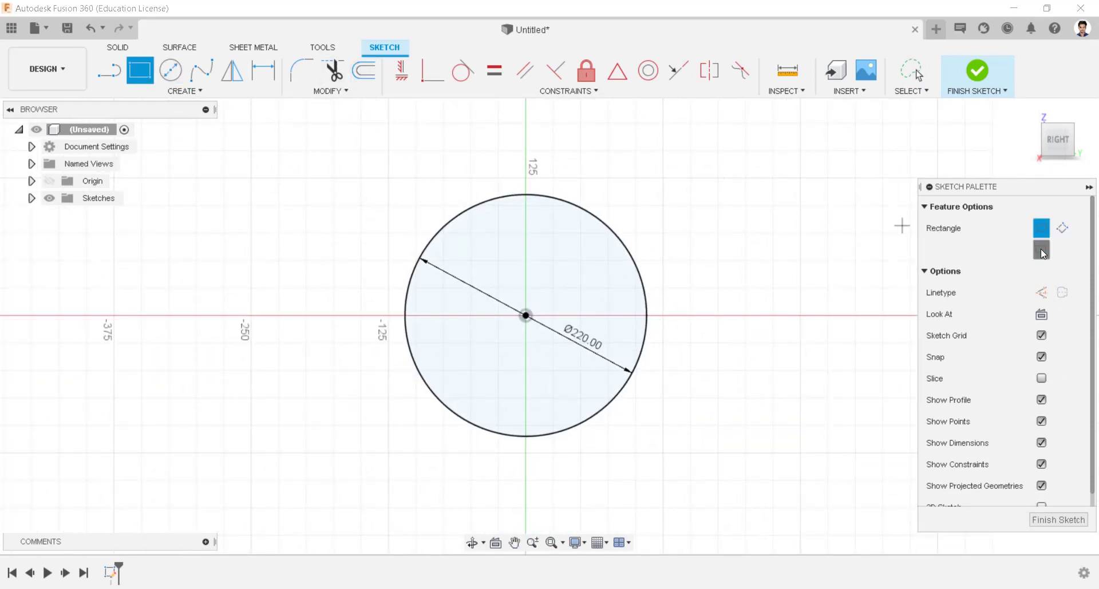
click(525, 315)
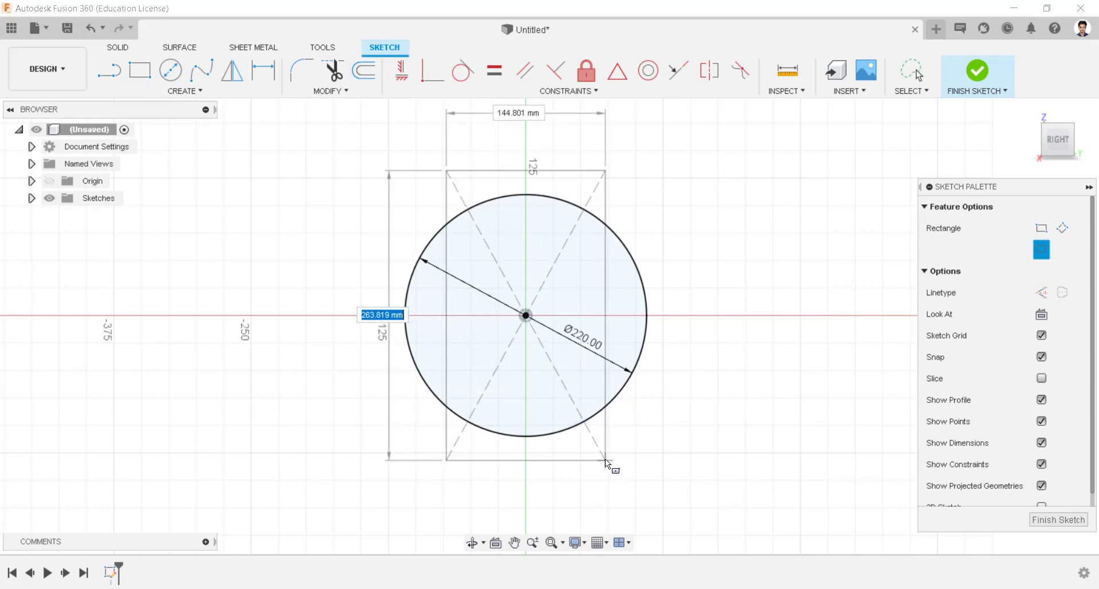
text(2)
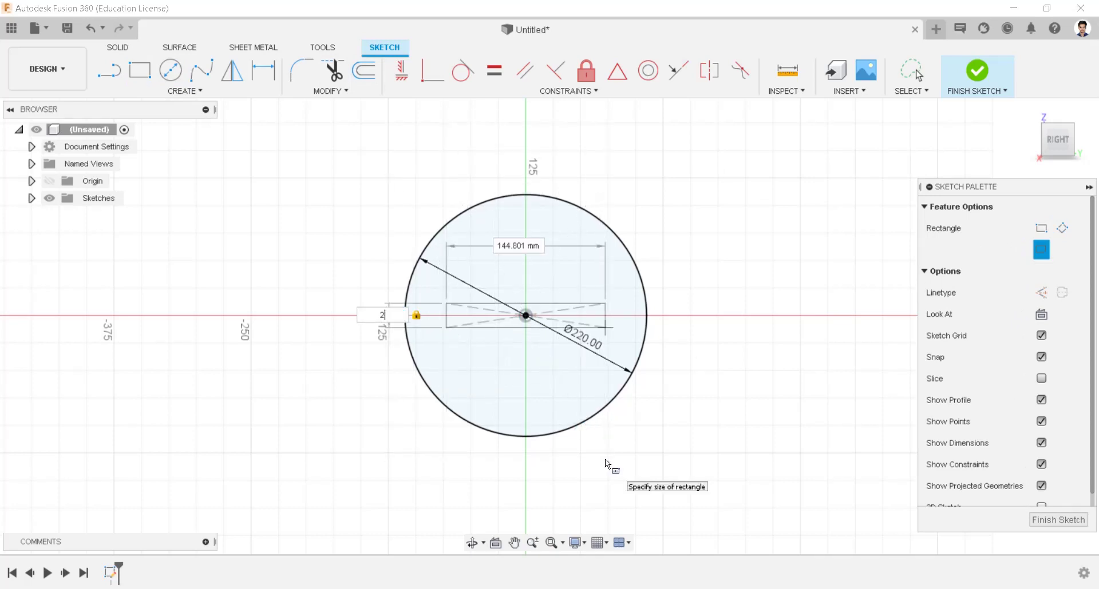
text(80)
key(Return)
key(Escape)
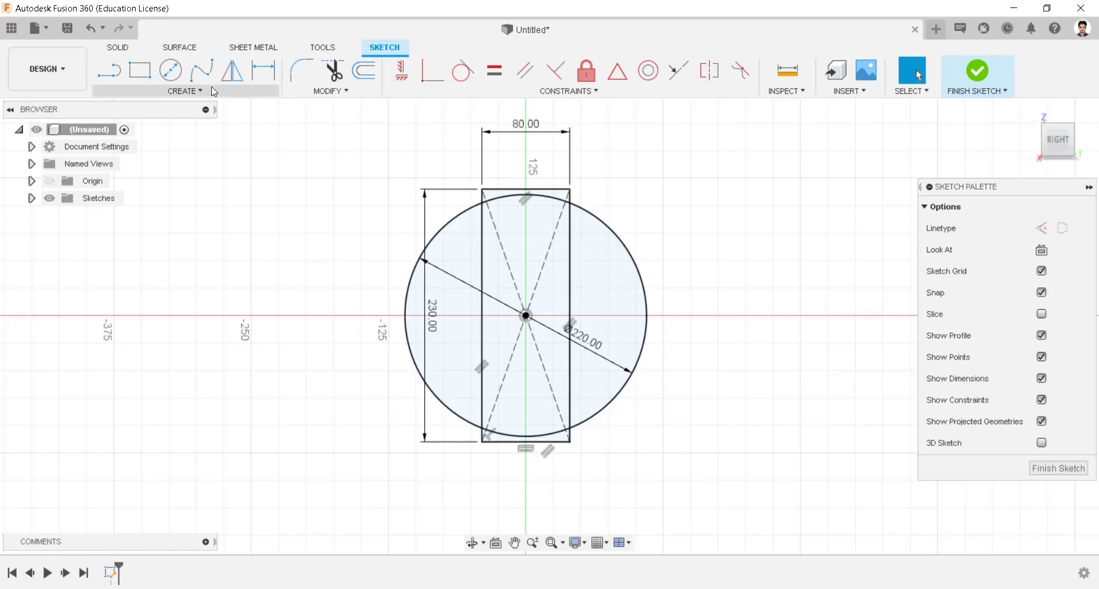
Trim the circle's side arcs and the rectangle's ends to leave a strip with curved ends, and finish the sketch.
click(332, 70)
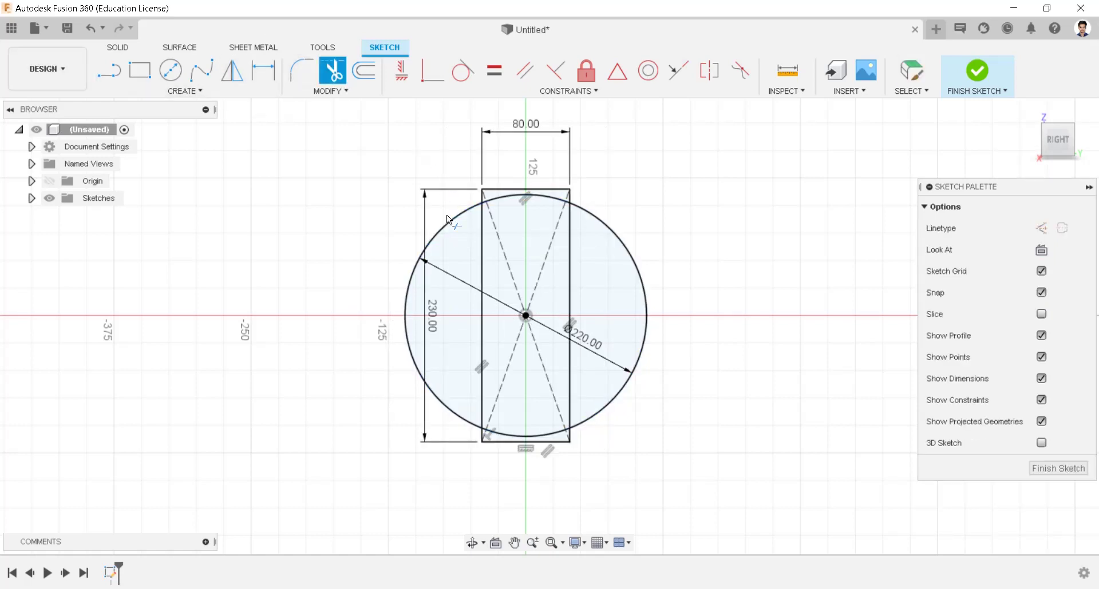
click(449, 223)
click(644, 344)
click(571, 195)
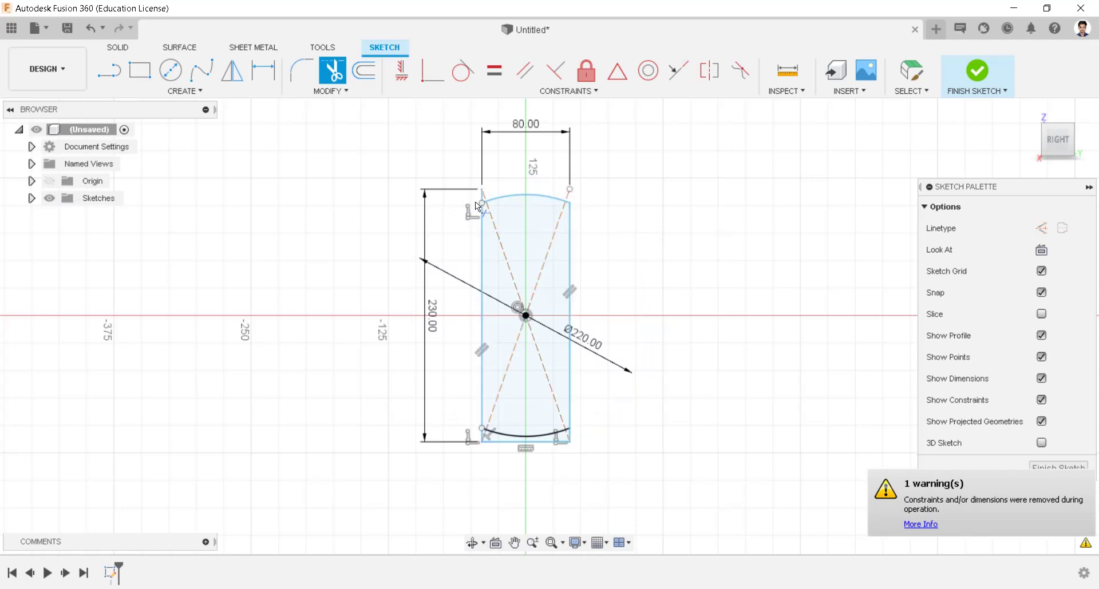
click(482, 193)
click(486, 435)
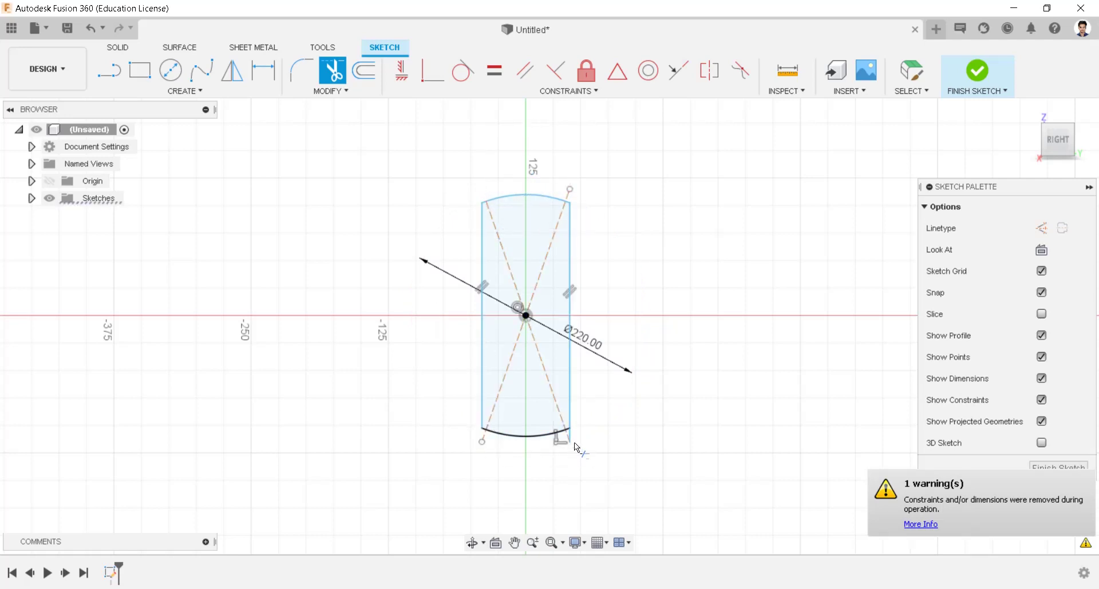
click(570, 436)
click(490, 442)
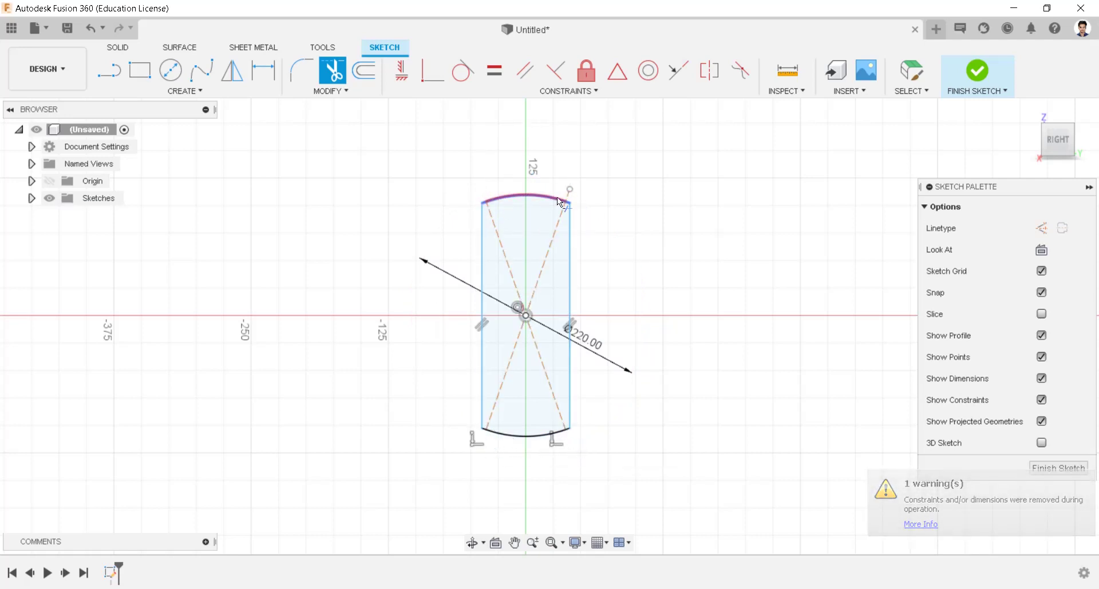
scroll(616, 160, down, 2)
click(979, 71)
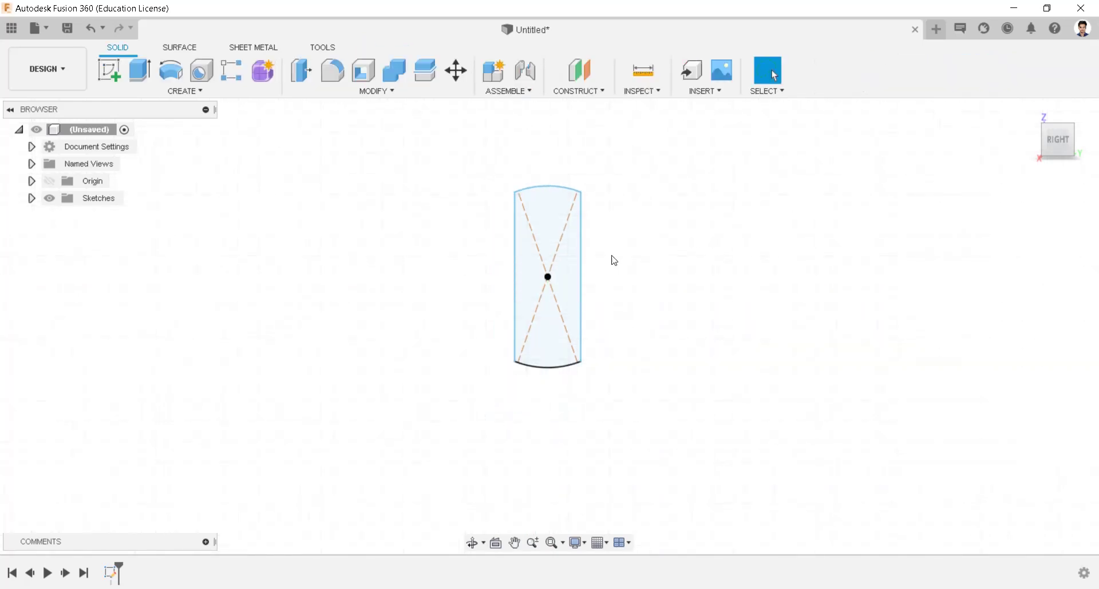
Extrude the curved-end profile symmetrically to a whole length of 100 mm as a new body.
shift+middle_drag(561, 248, 588, 253)
click(137, 69)
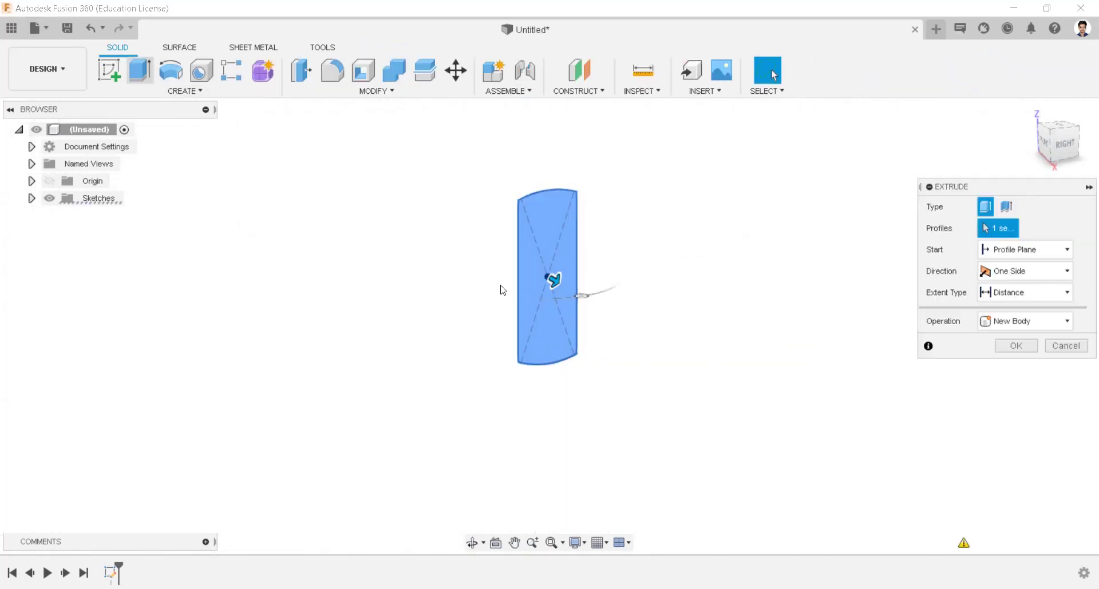
click(1042, 272)
click(1036, 322)
click(1011, 314)
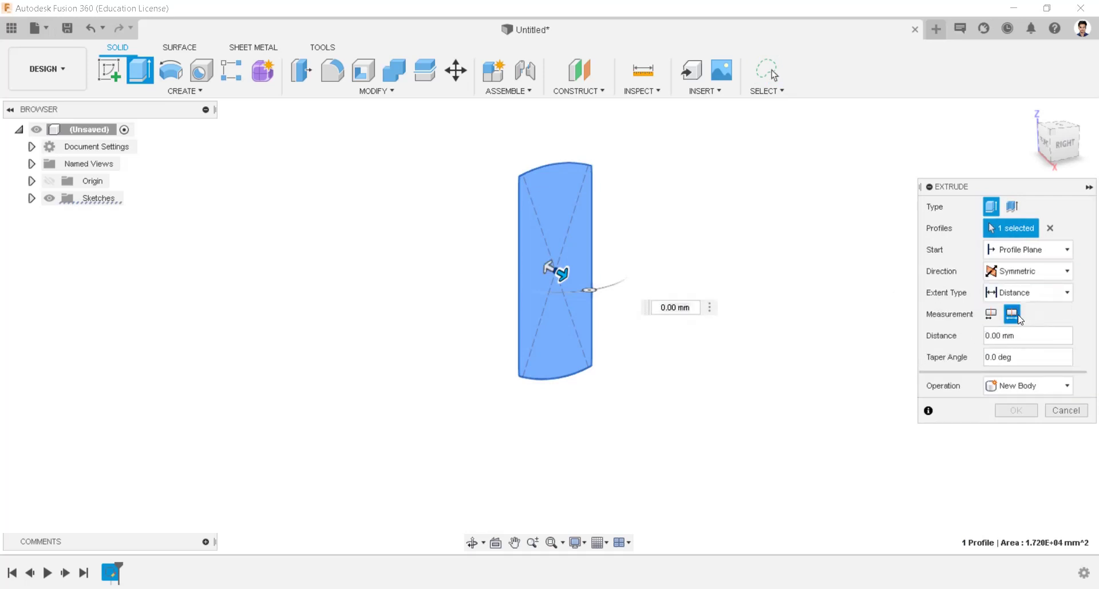
triple_click(1014, 336)
text(100)
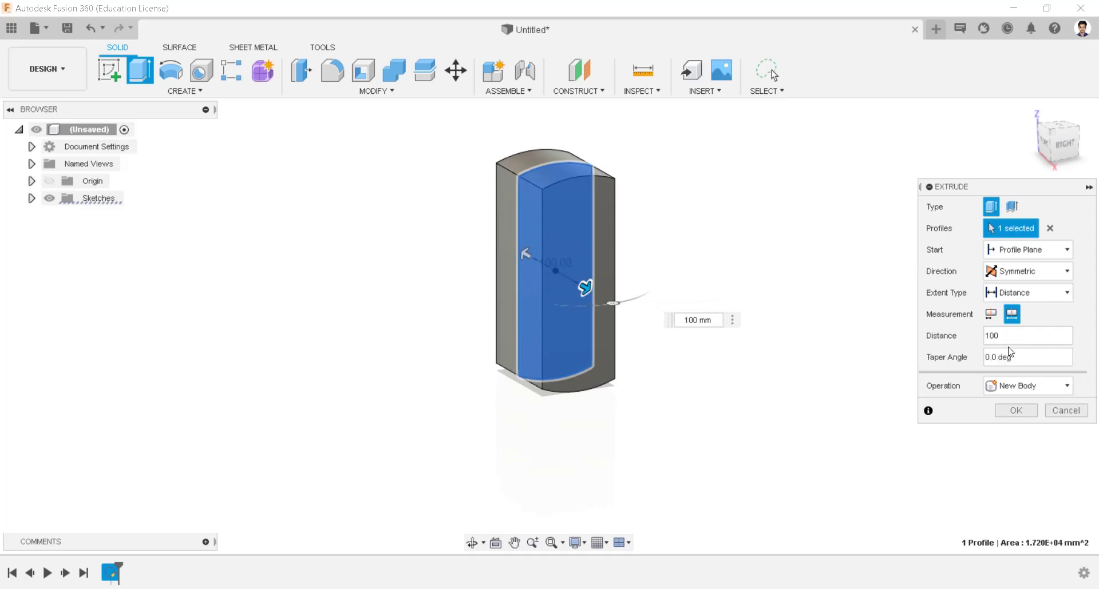
click(1018, 408)
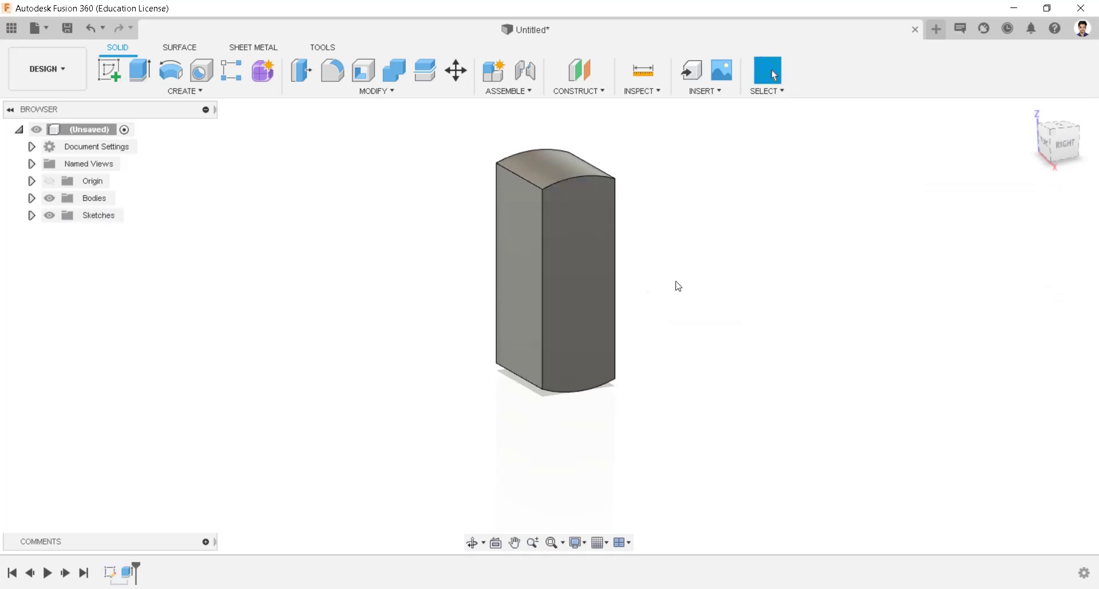
Extrude the block's end face on the positive X side by 35 mm as a new body.
click(150, 74)
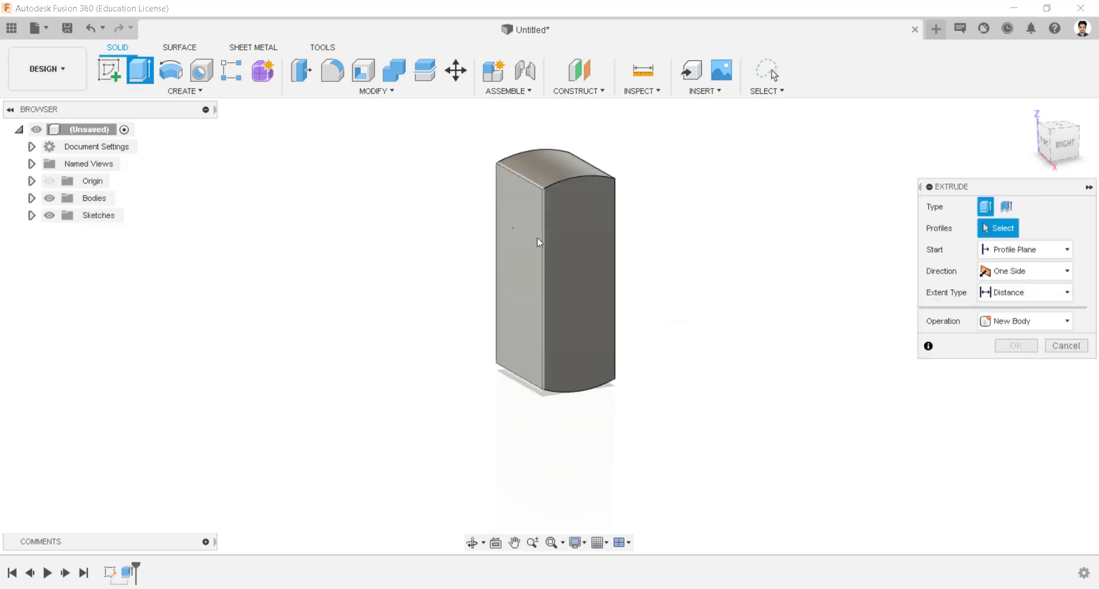
click(578, 242)
text(6)
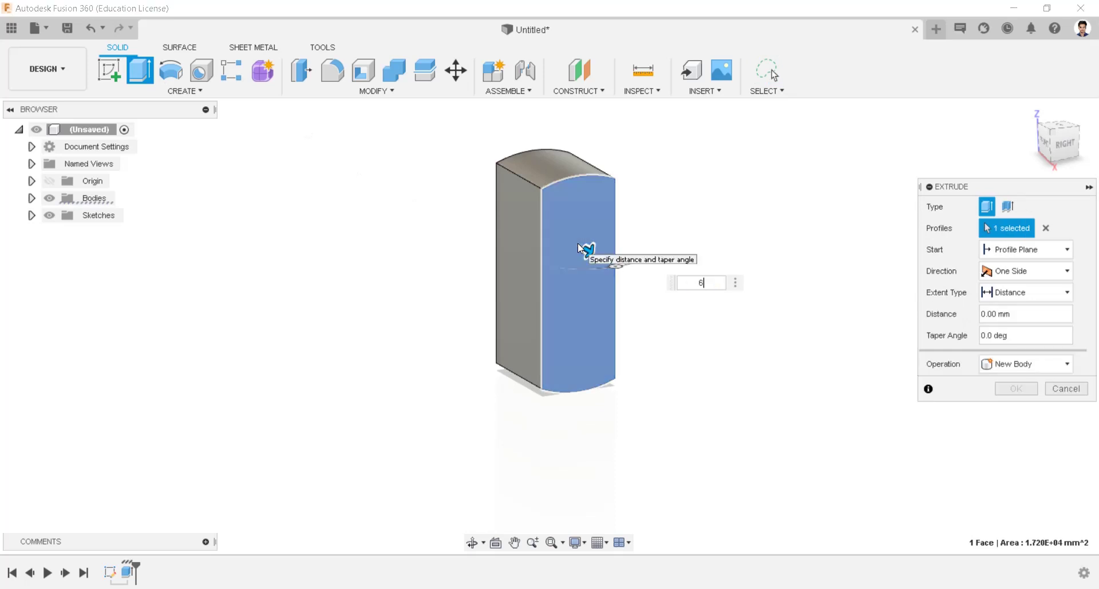
key(BackSpace)
text(35)
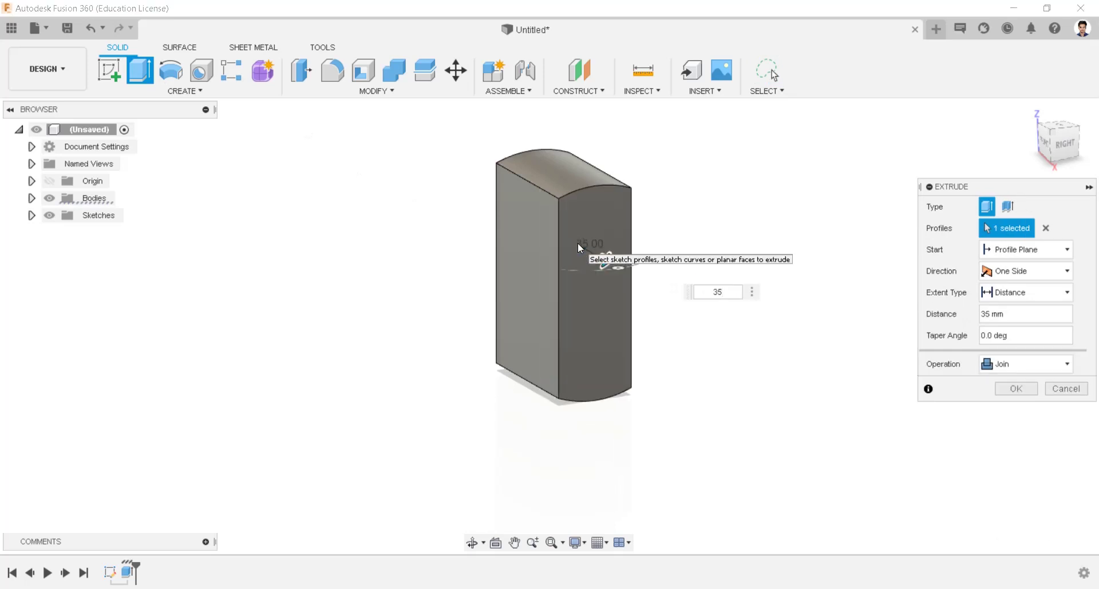
click(1002, 364)
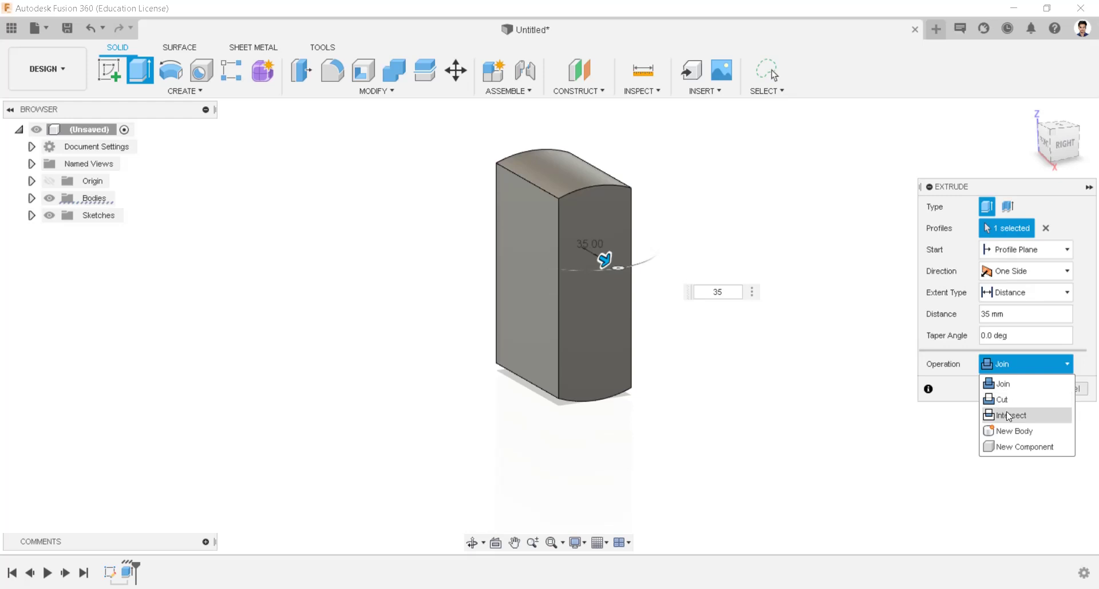
click(1013, 431)
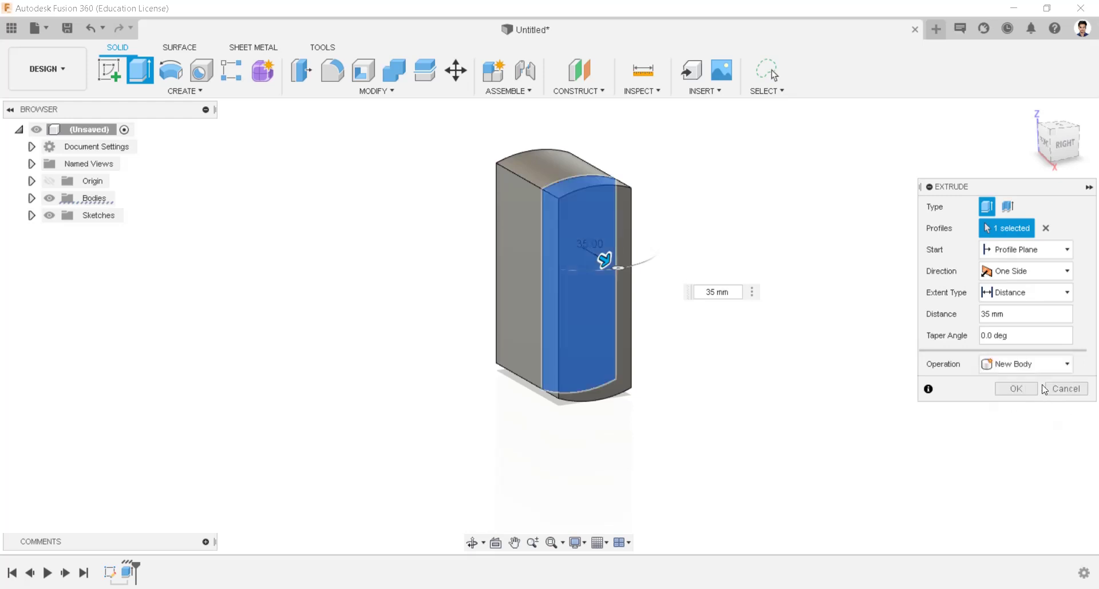
click(1016, 389)
Extrude the block's opposite end face, on the negative X side, by 35 mm as a new body.
shift+middle_drag(643, 338, 683, 332)
click(588, 310)
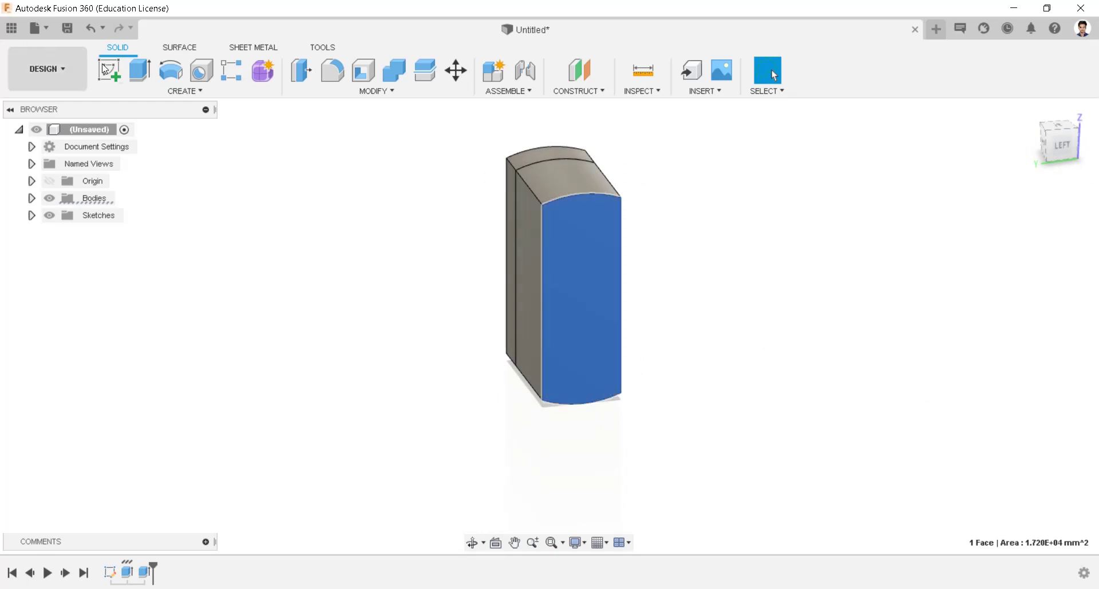
click(134, 81)
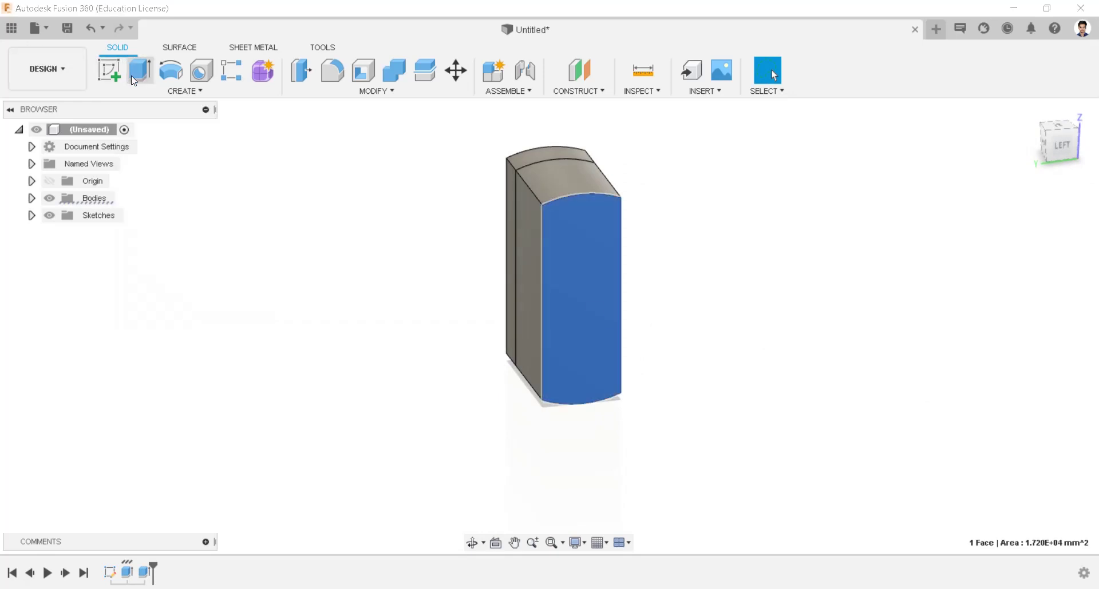
double_click(1013, 313)
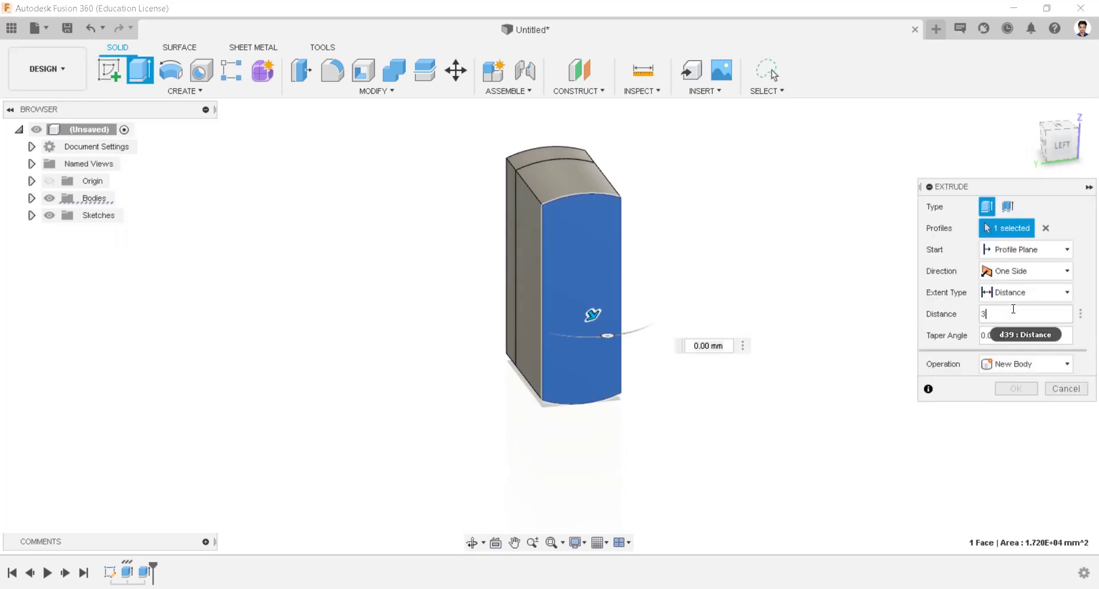
text(35)
key(Tab)
click(1018, 364)
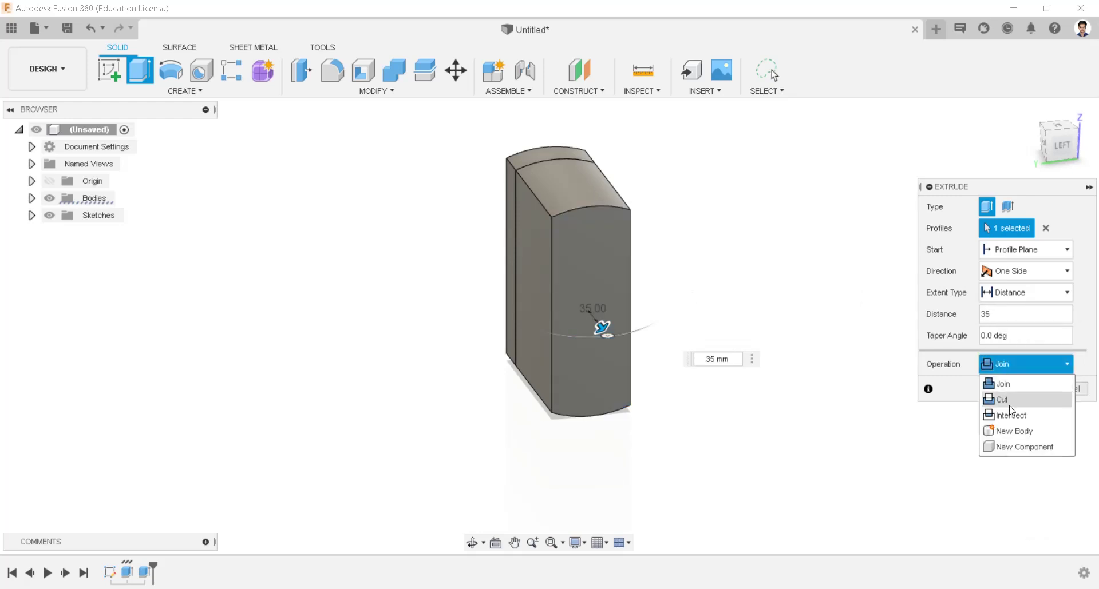
click(1017, 432)
click(1023, 387)
Isolate the middle block, Body1, so the two side bodies are hidden.
shift+middle_drag(699, 314, 538, 246)
click(31, 198)
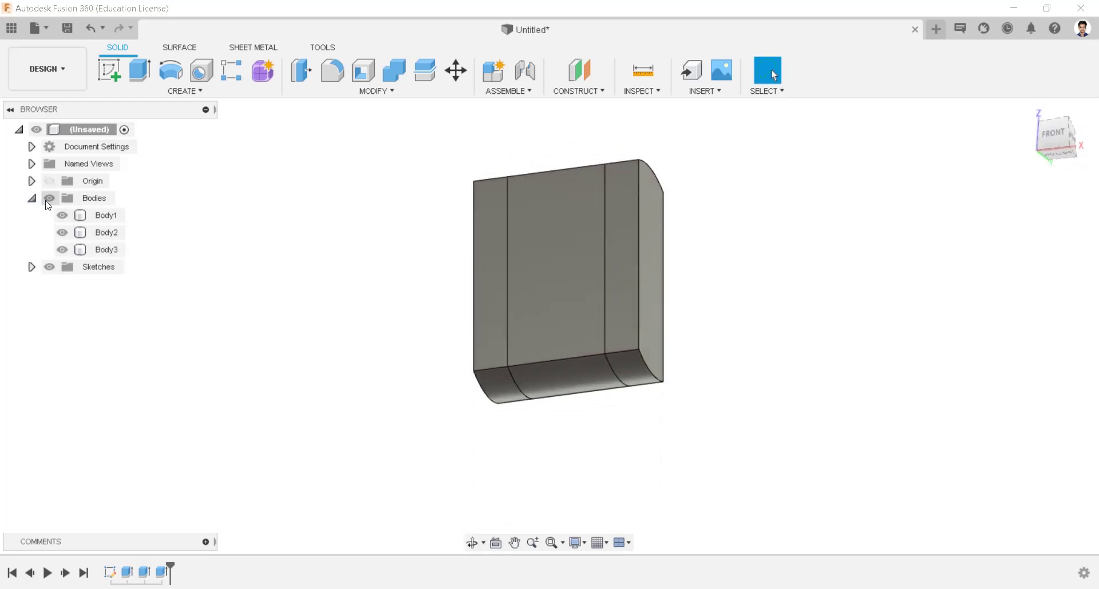
click(103, 216)
right_click(103, 217)
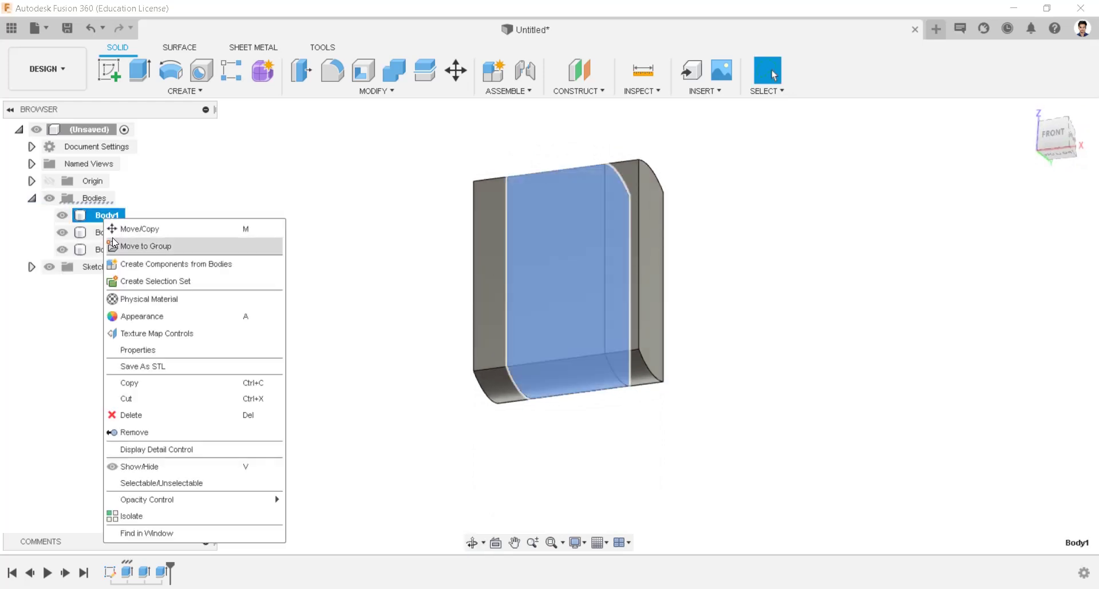
click(137, 517)
shift+middle_drag(635, 320, 652, 307)
click(657, 246)
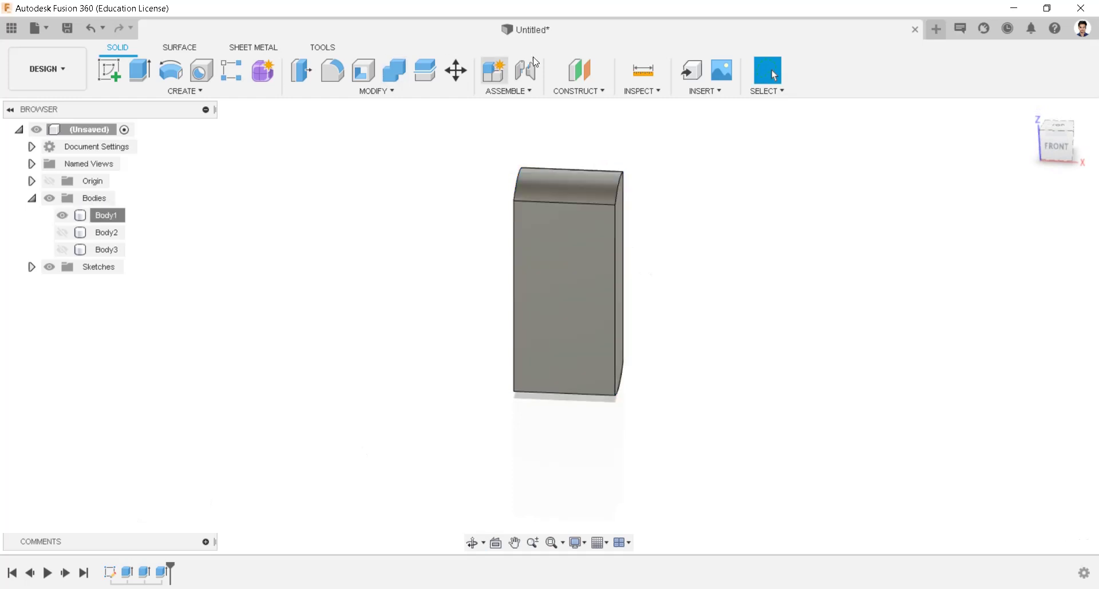
Create a construction plane offset -195 mm from the XY plane, below the middle block.
click(577, 73)
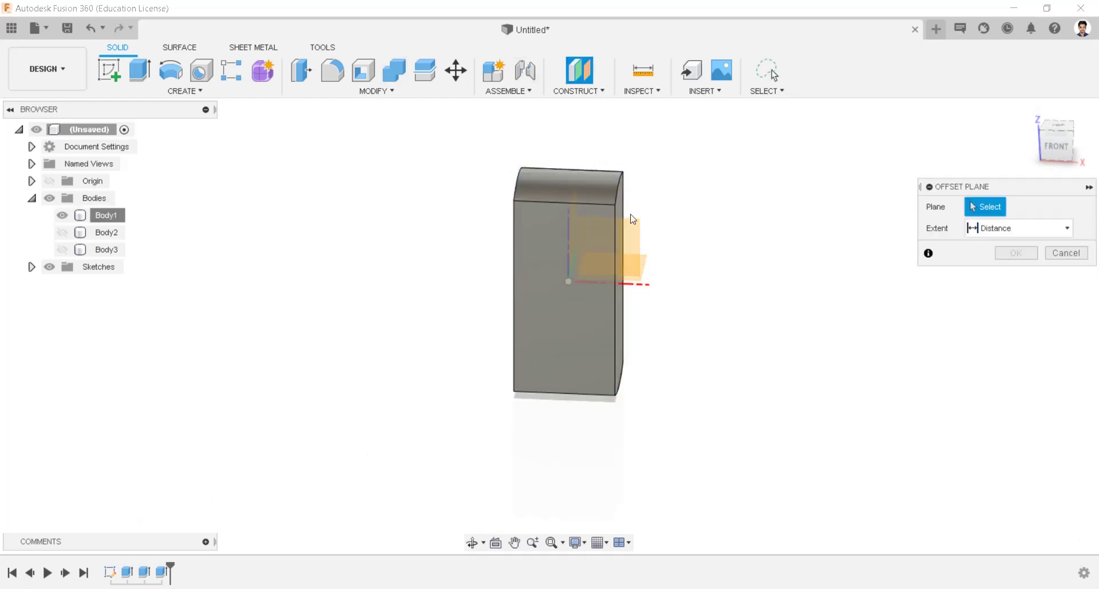
click(647, 266)
text(195)
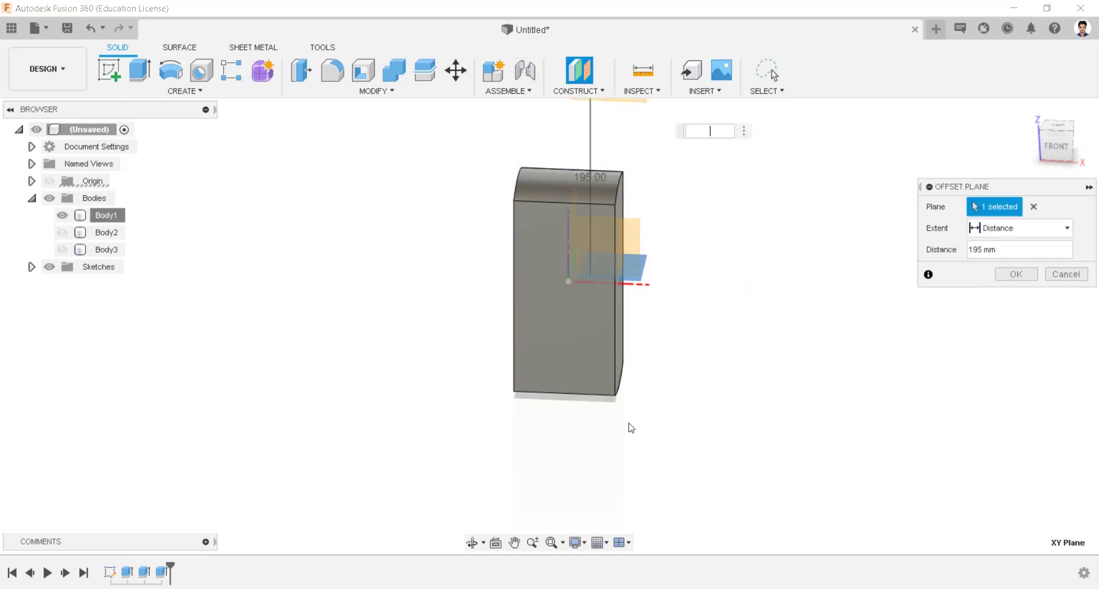
scroll(714, 413, down, 2)
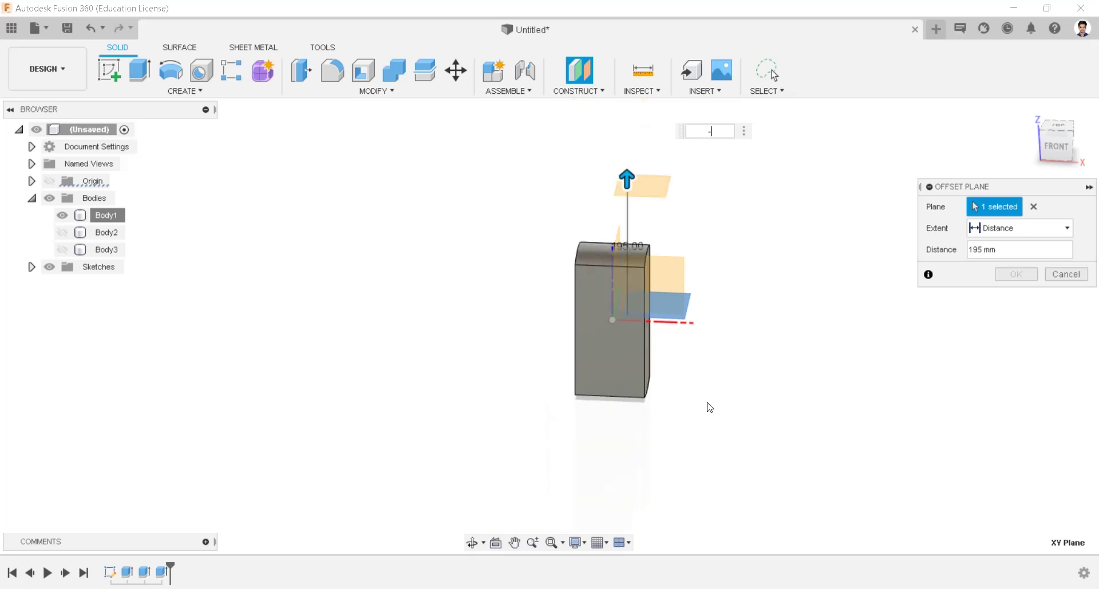
key(Return)
scroll(699, 346, up, 3)
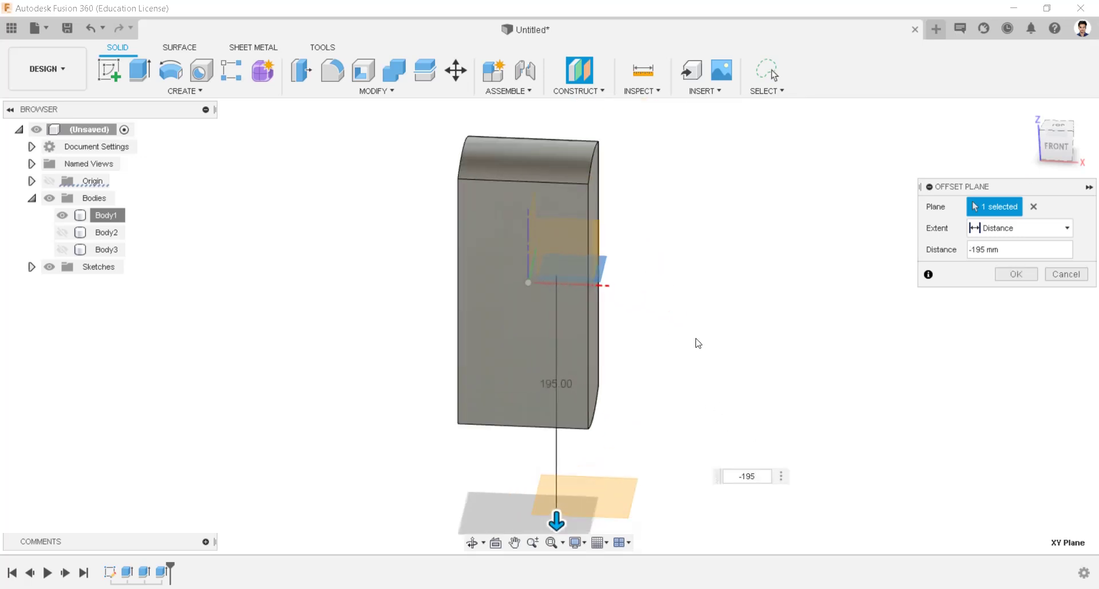
click(1006, 280)
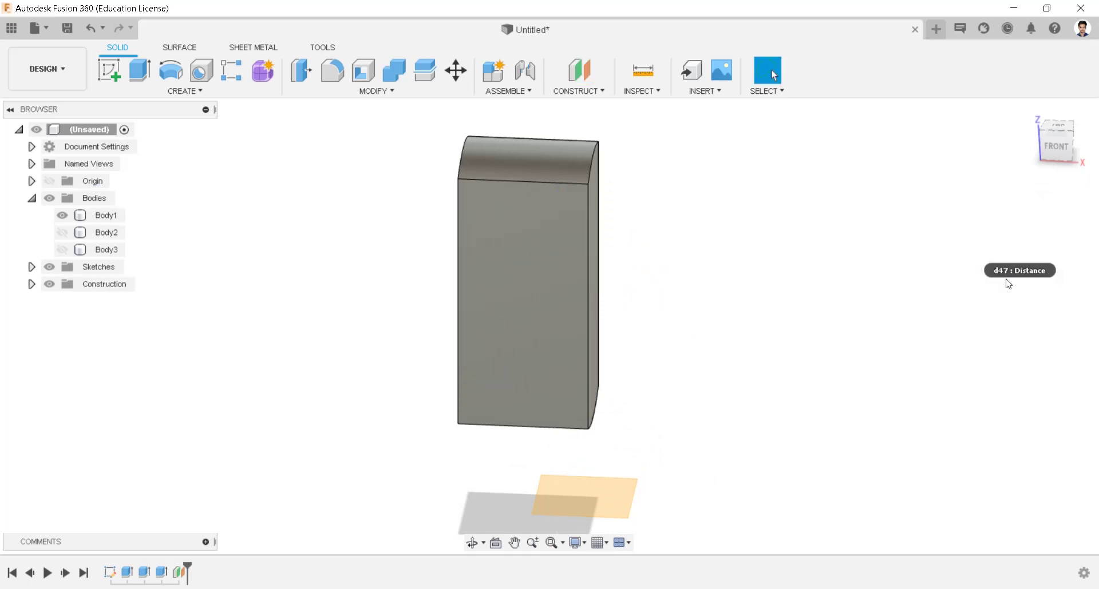
Start a sketch on the offset plane and draw a 210 × 115 mm center rectangle at the origin, long side along X.
right_click(607, 491)
click(615, 348)
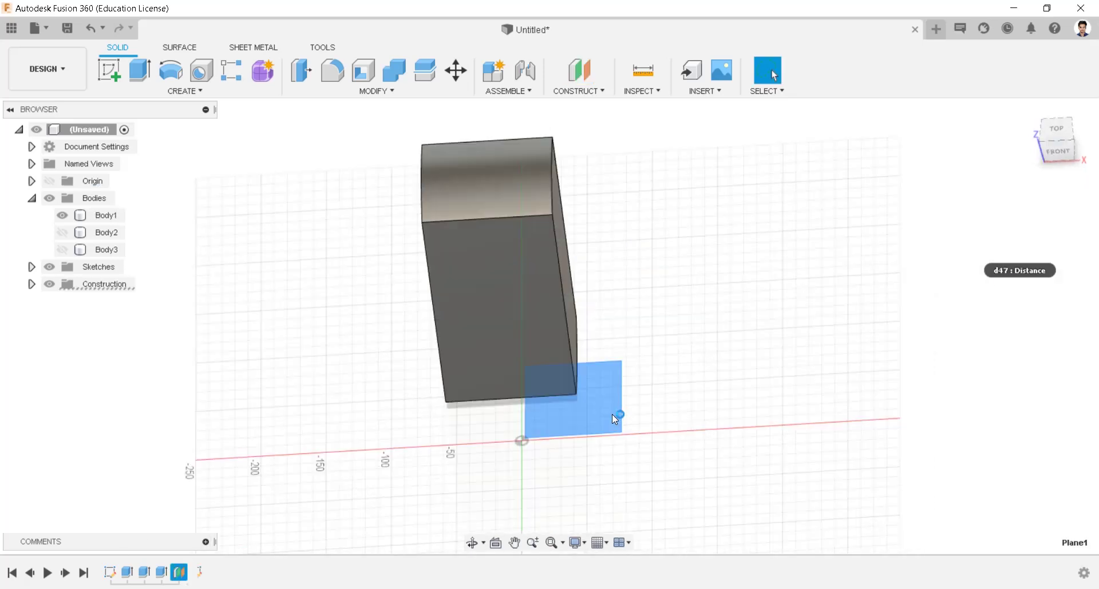
click(147, 79)
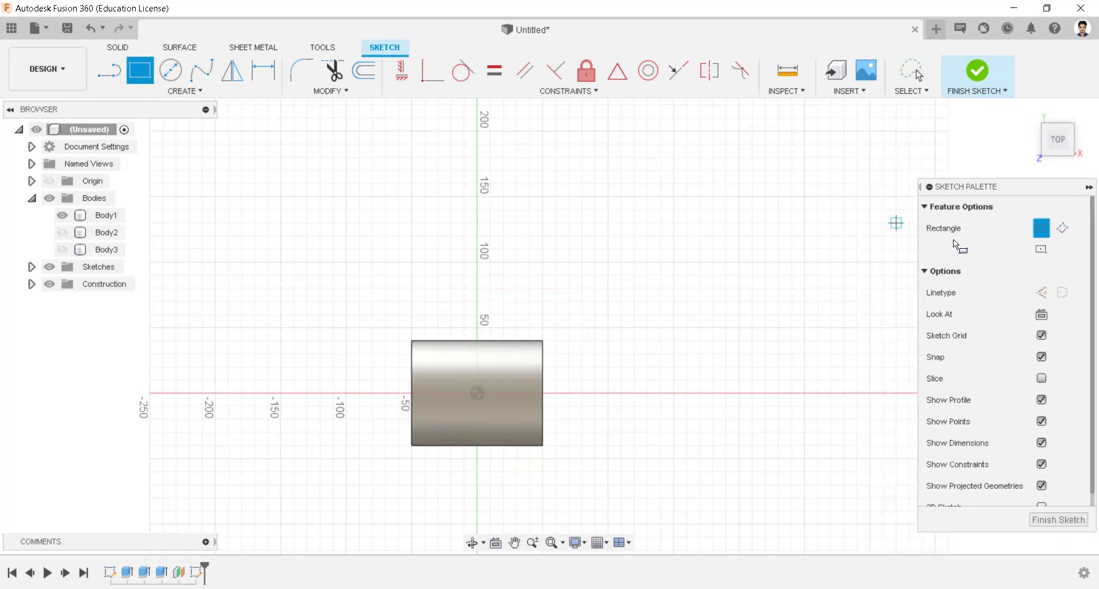
click(1042, 249)
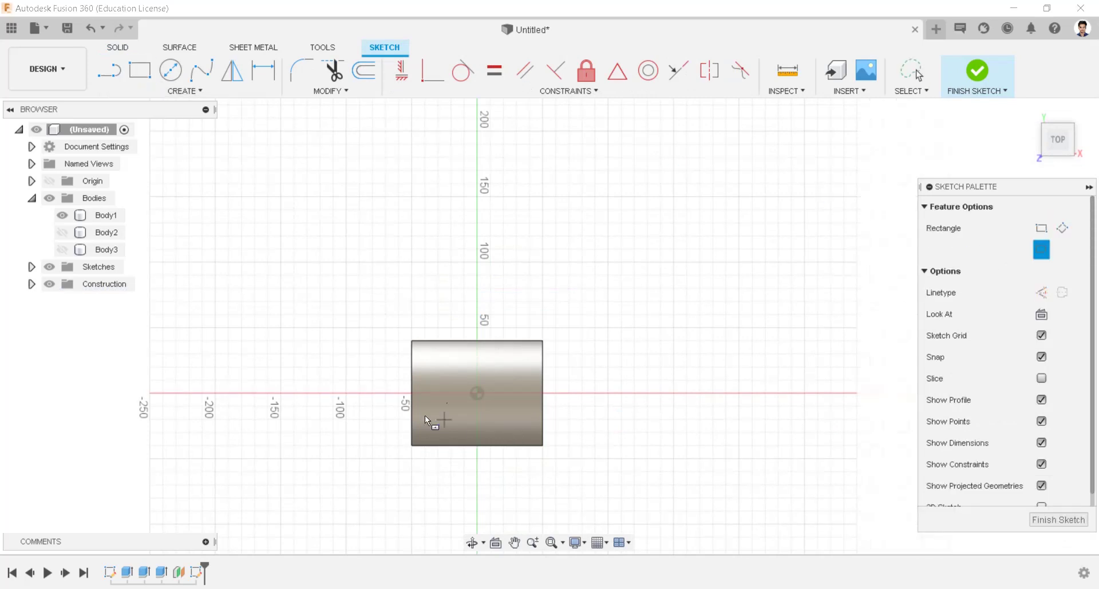
click(476, 393)
text(115)
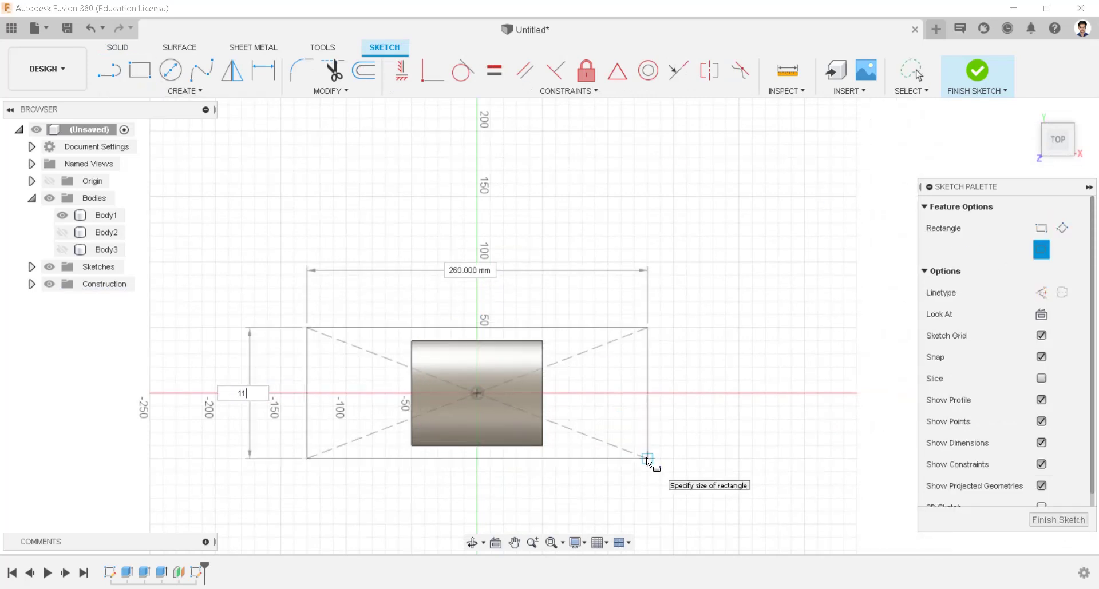
key(Tab)
text(210)
key(Tab)
key(Return)
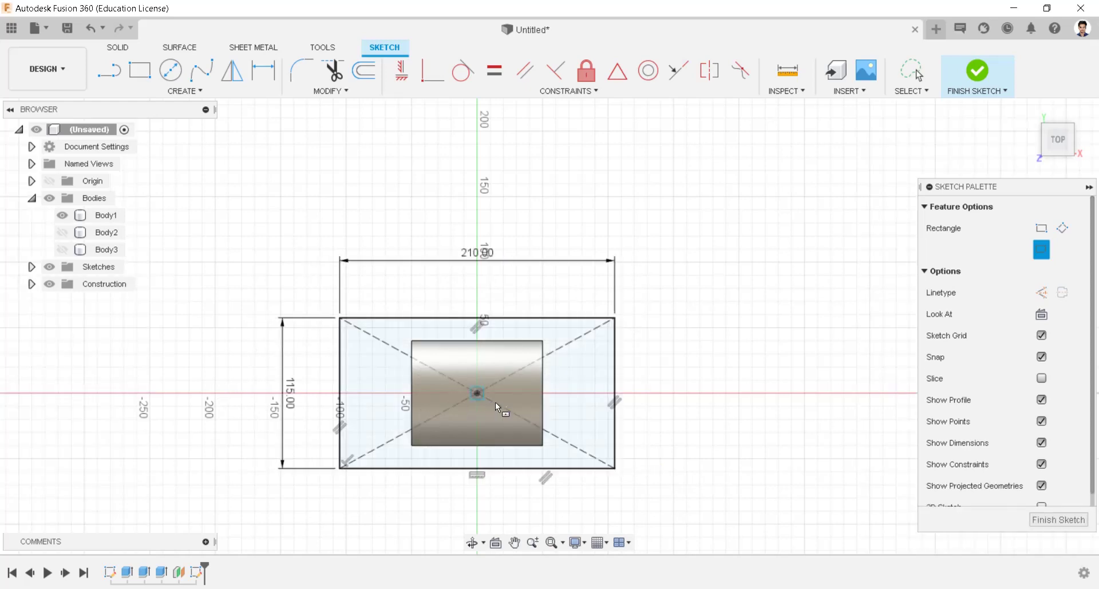
Add a concentric 100 × 60 mm center rectangle at the origin, with the 100 mm side along X, and finish the sketch.
click(496, 403)
text(60)
key(Tab)
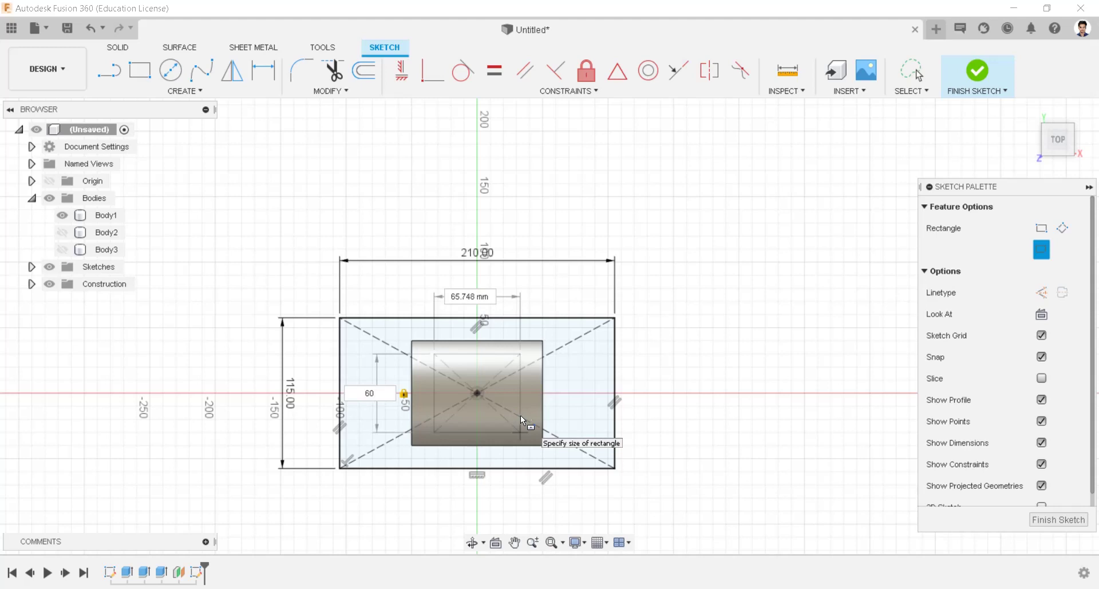
text(100)
key(Tab)
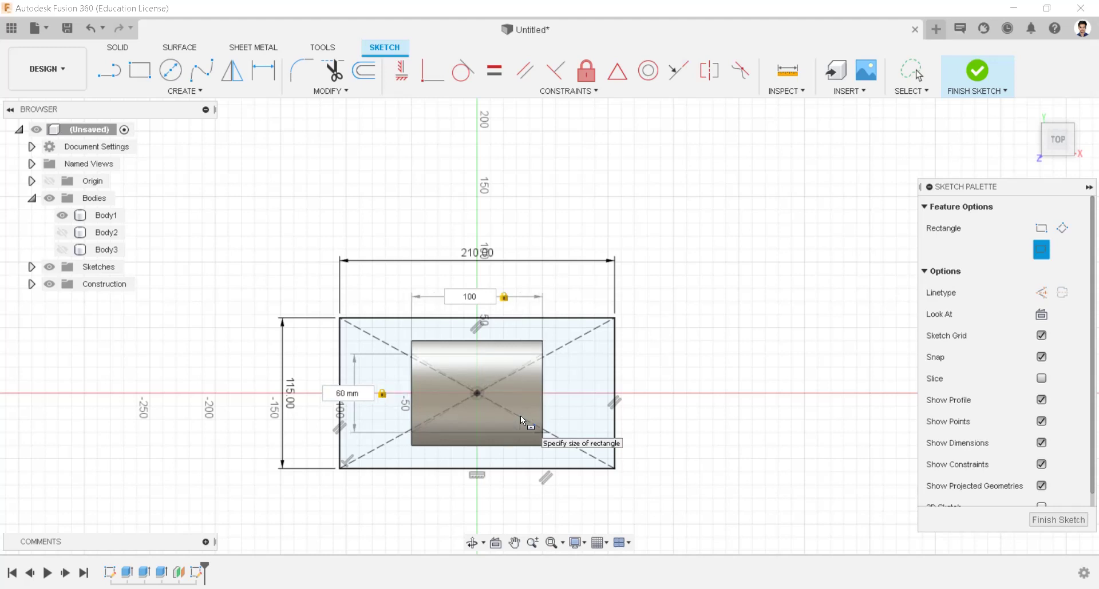
key(Return)
key(Escape)
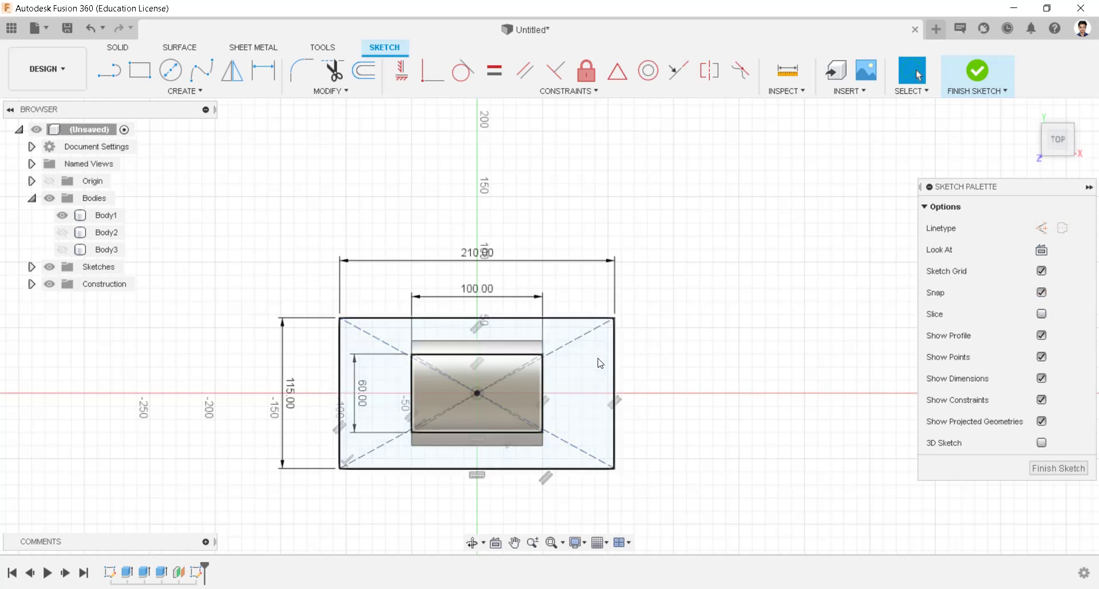
click(977, 70)
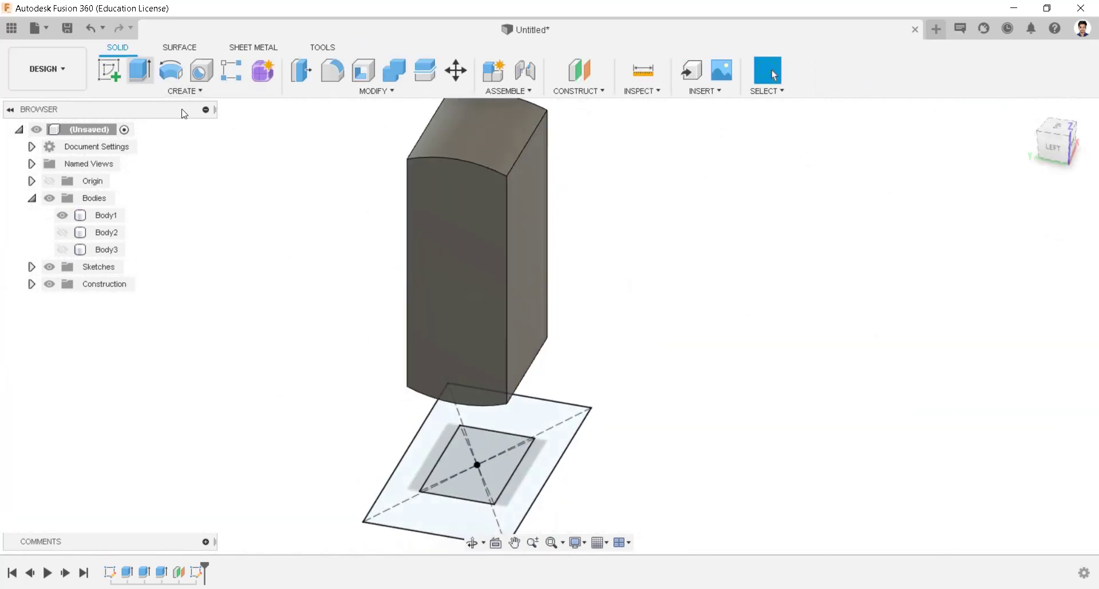
Extrude the inner rectangle 110 mm up into the middle block and join it to that body.
key(e)
click(458, 462)
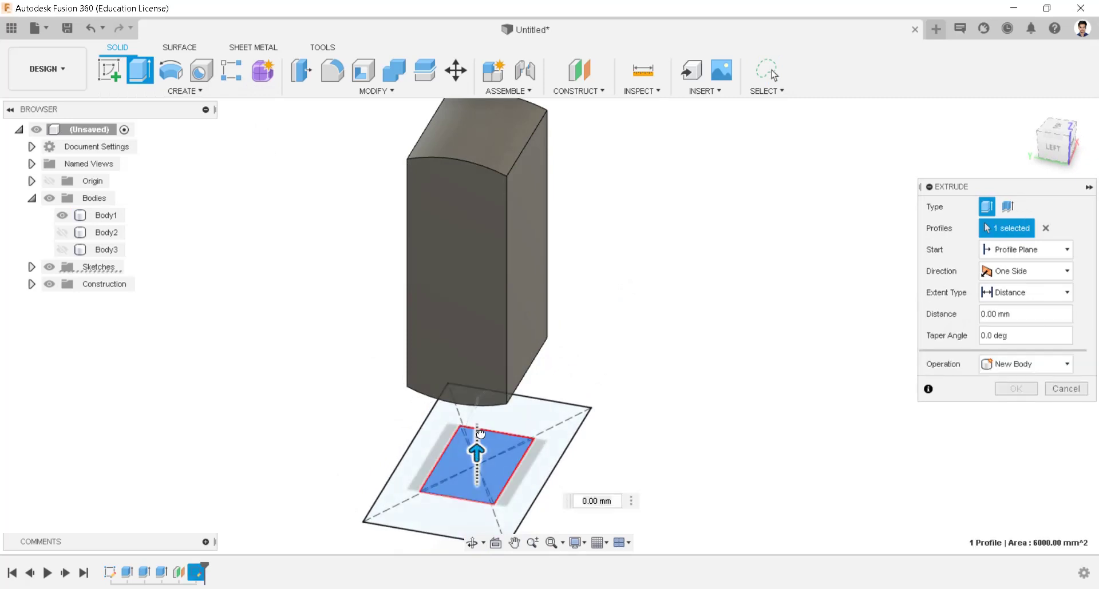
drag(481, 434, 475, 327)
click(1001, 365)
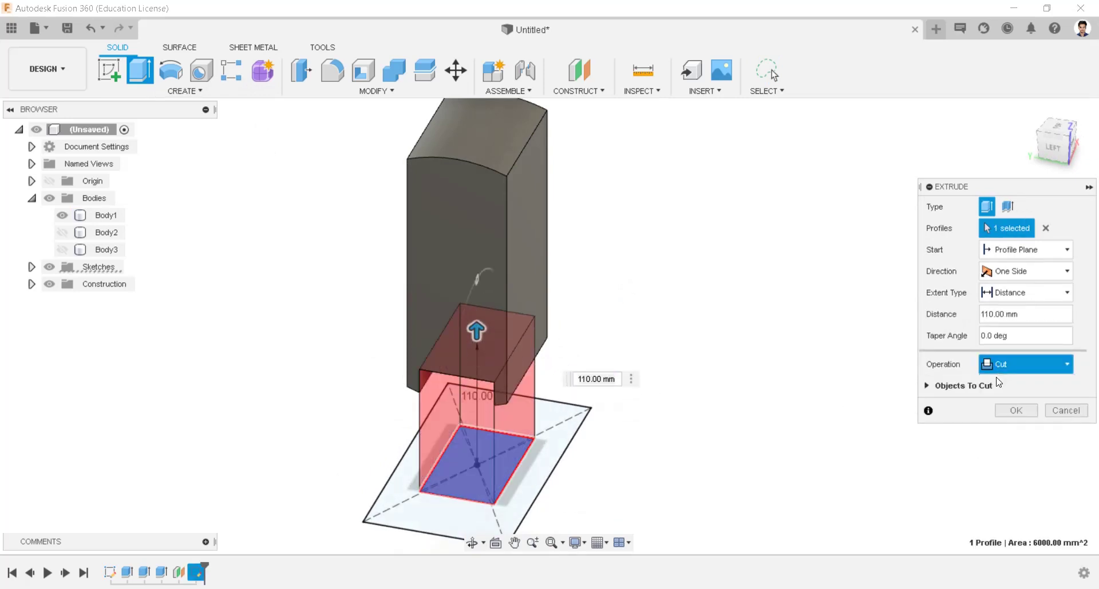
click(998, 382)
click(1007, 387)
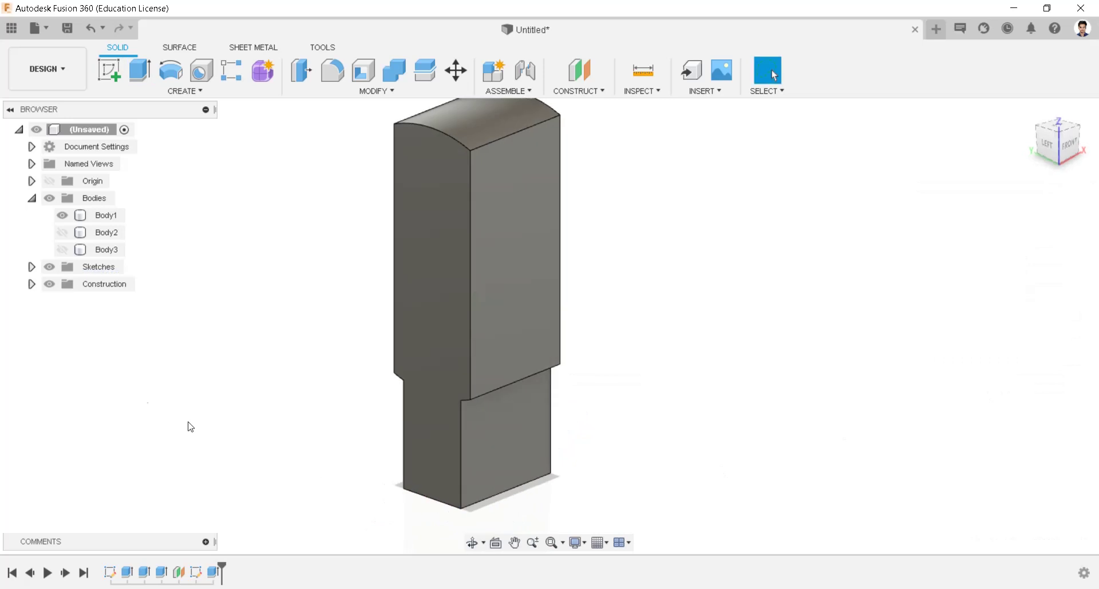
Show Sketch2 again and extrude its outer rectangular ring 30 mm upward, joined to the middle body as a base.
click(32, 267)
click(80, 301)
click(62, 301)
middle_drag(493, 454, 512, 403)
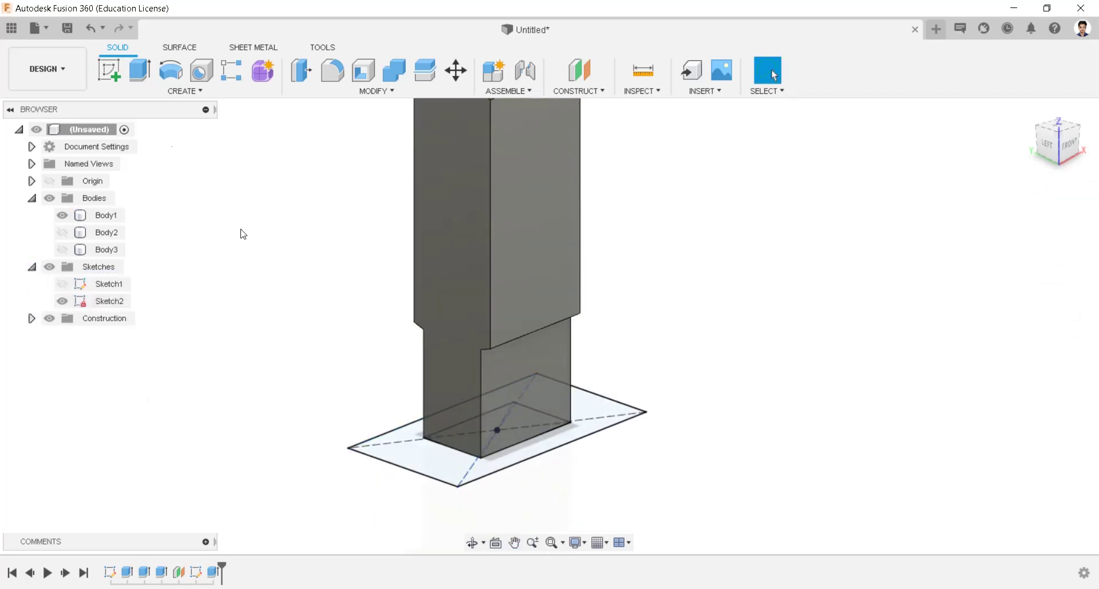
click(142, 82)
click(406, 454)
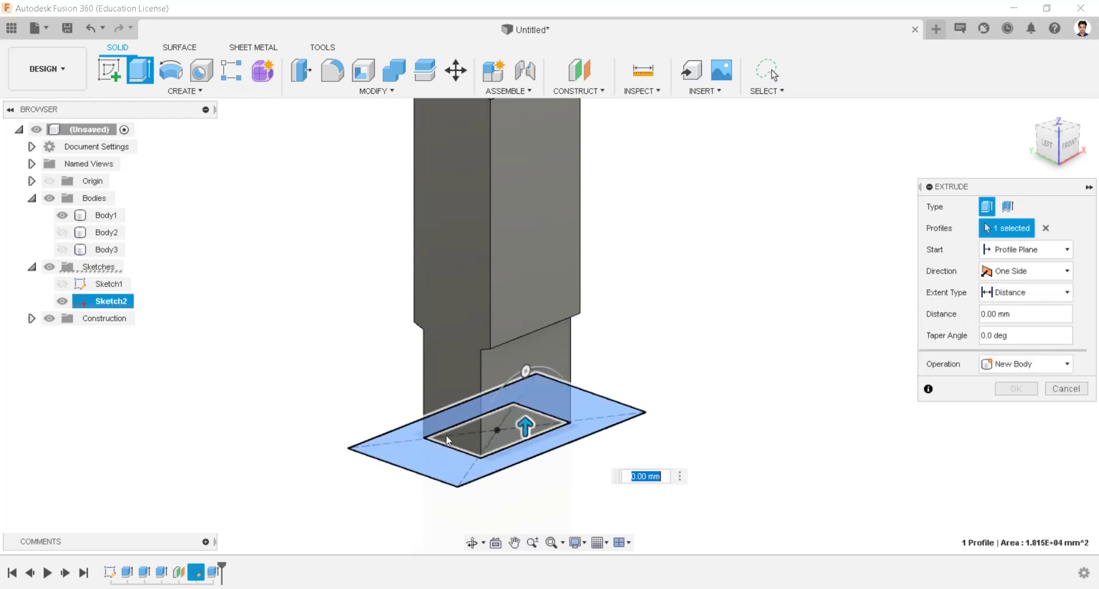
text(30)
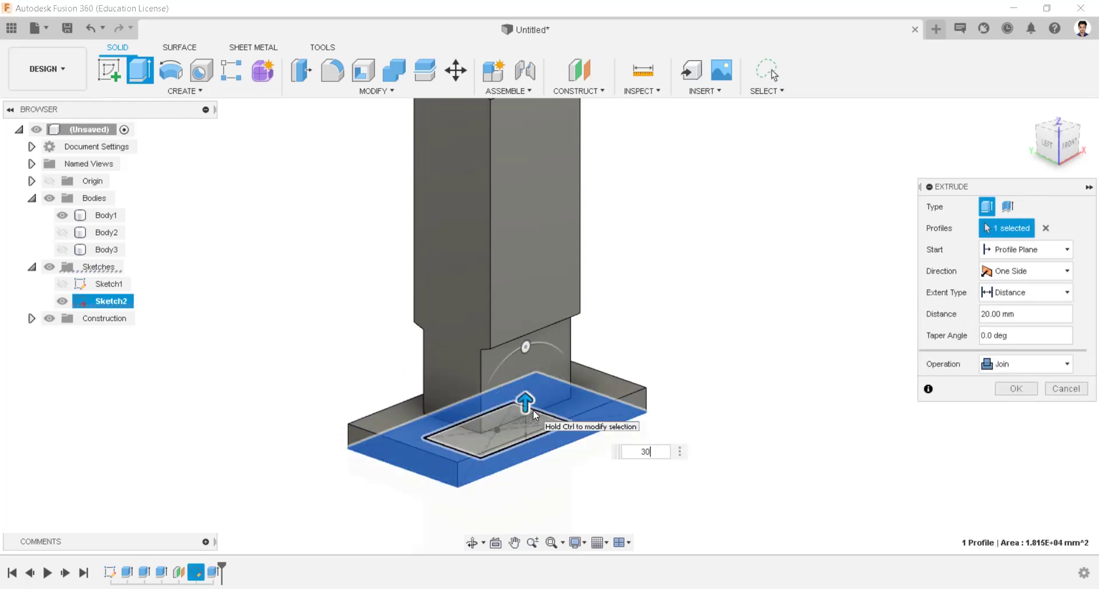
key(Return)
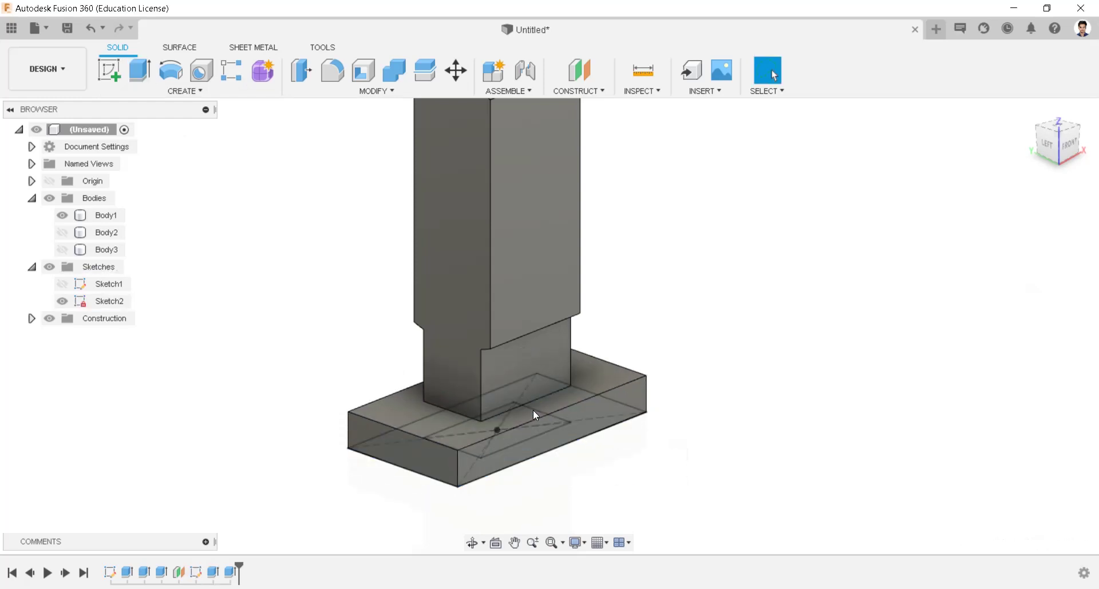
Hide Sketch2 and unisolate Body1 to bring back the two side bodies.
shift+middle_drag(585, 422, 607, 429)
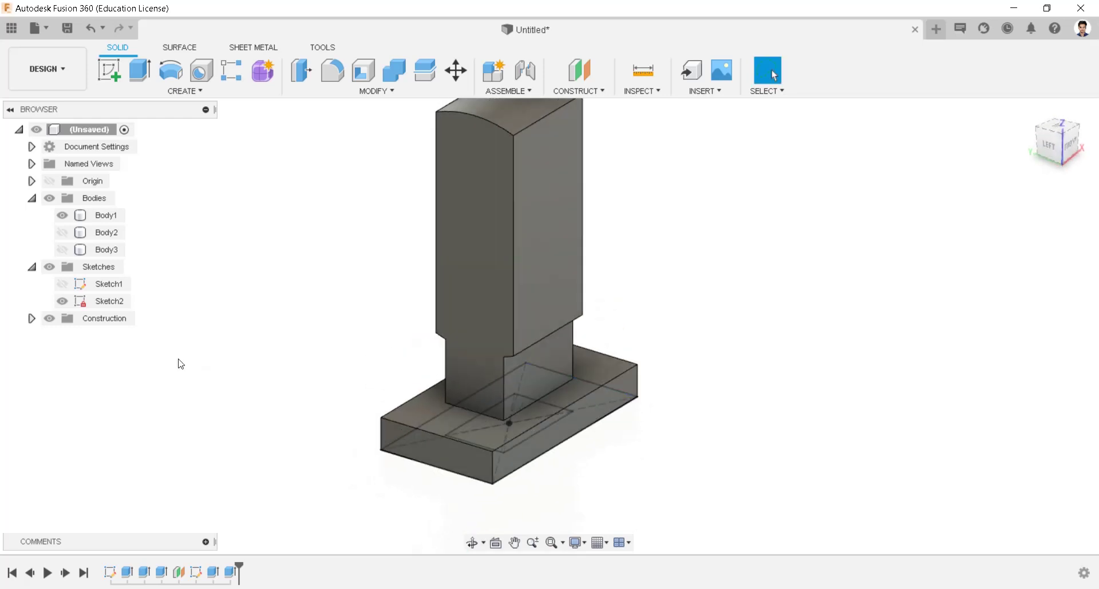
click(62, 301)
shift+middle_drag(62, 301, 146, 272)
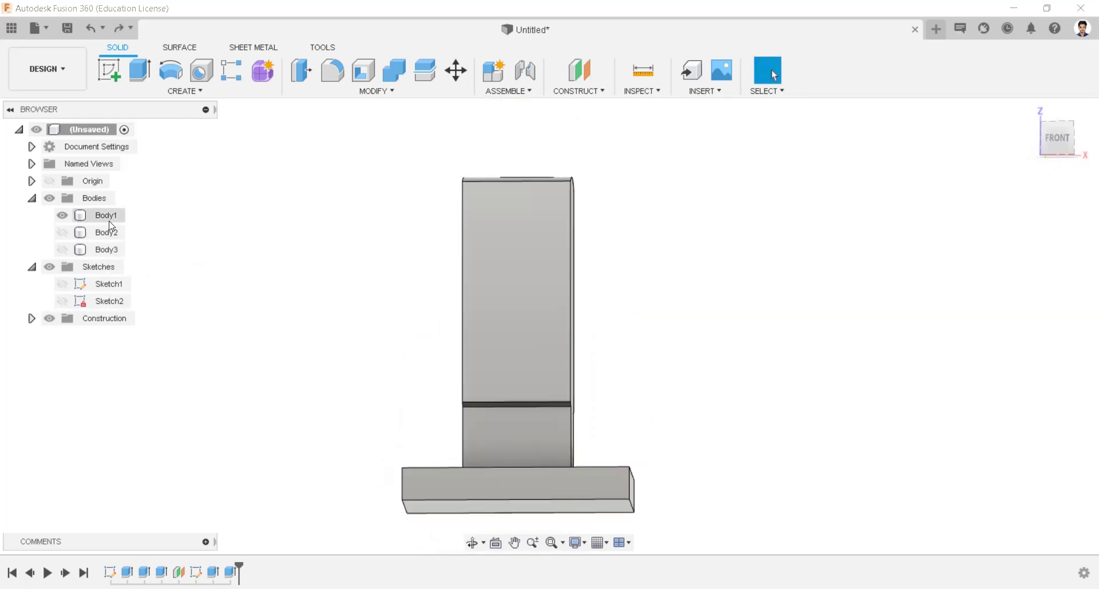
right_click(108, 220)
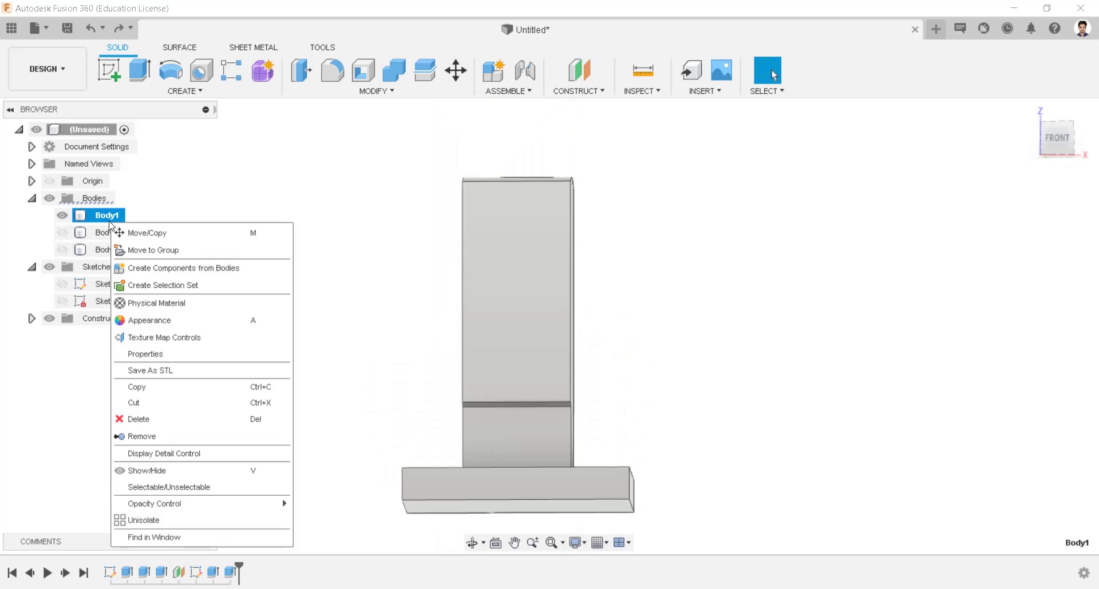
click(151, 520)
shift+middle_drag(582, 341, 655, 320)
click(748, 238)
shift+middle_drag(748, 238, 701, 235)
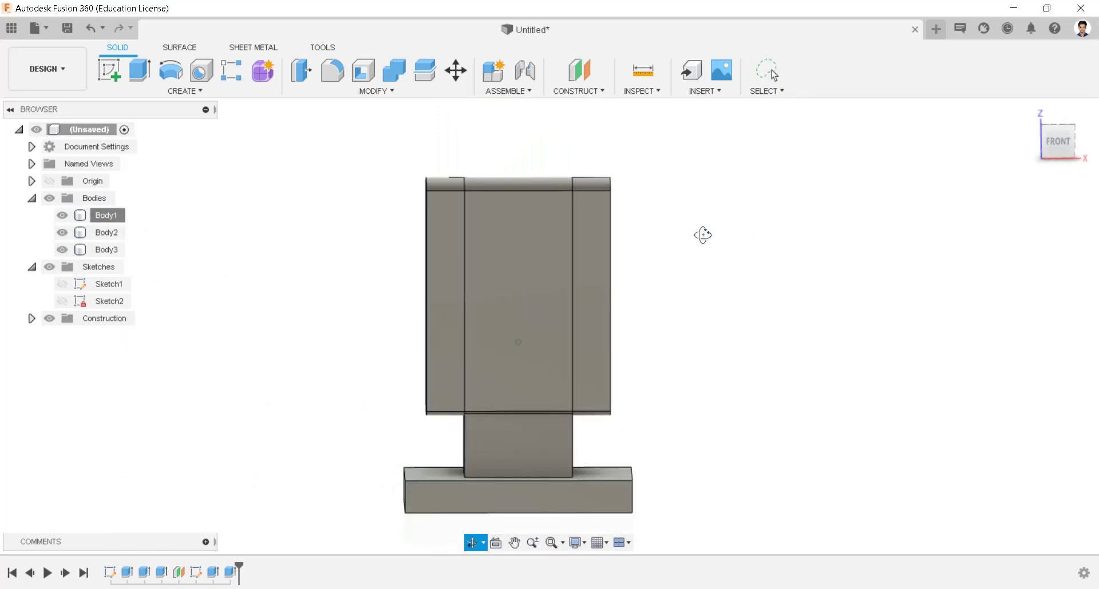
Sketch an 80 mm diameter circle on the middle block's front face, centered on the X axis about 25 mm to the origin's positive side.
right_click(521, 294)
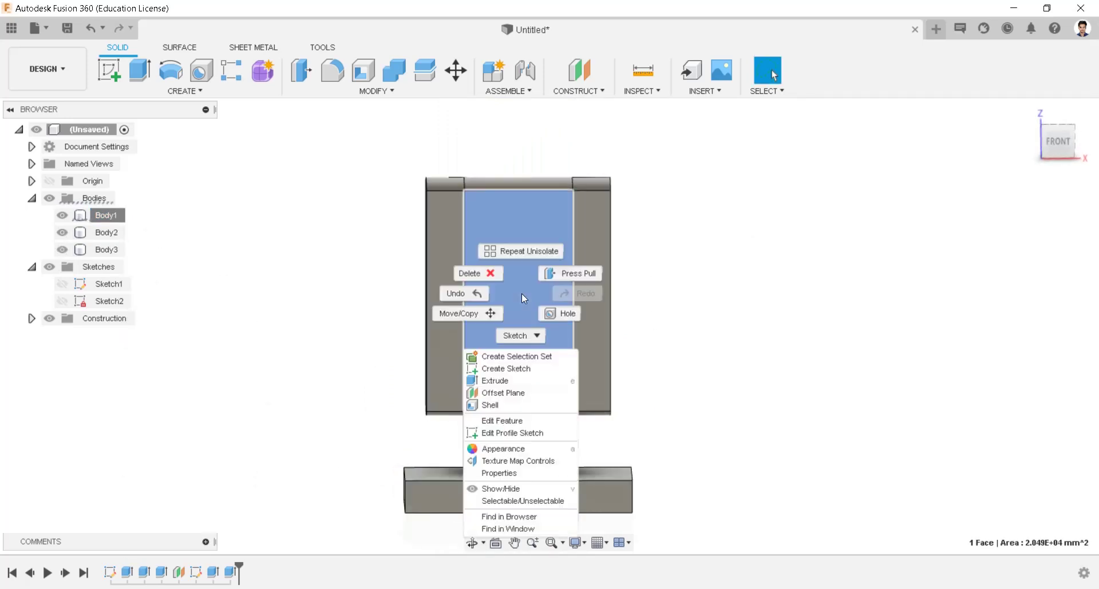
click(506, 369)
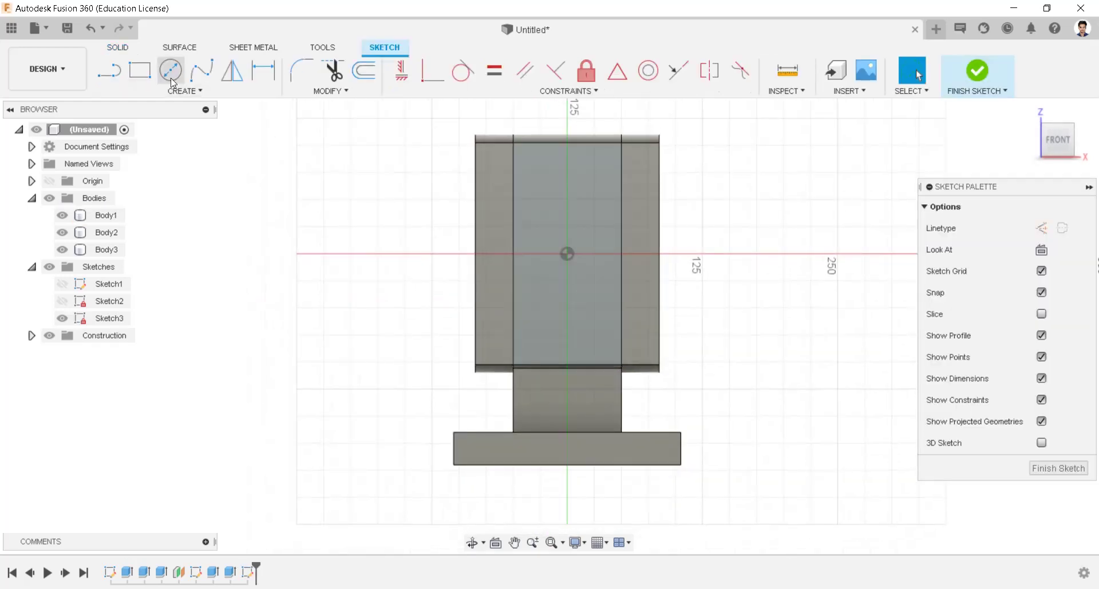
click(594, 254)
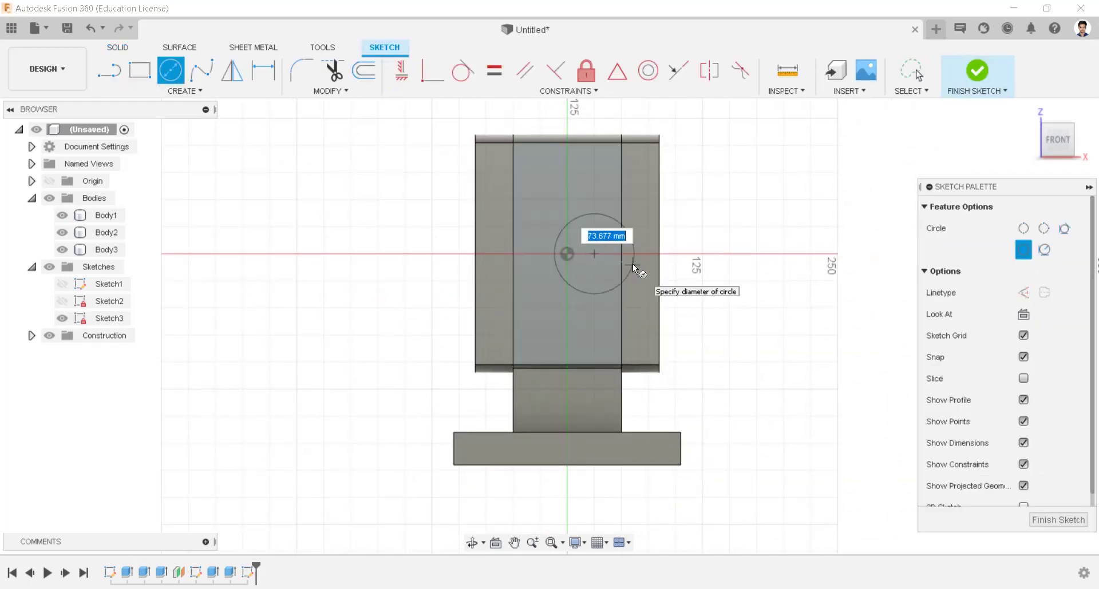
text(80)
key(Return)
key(Escape)
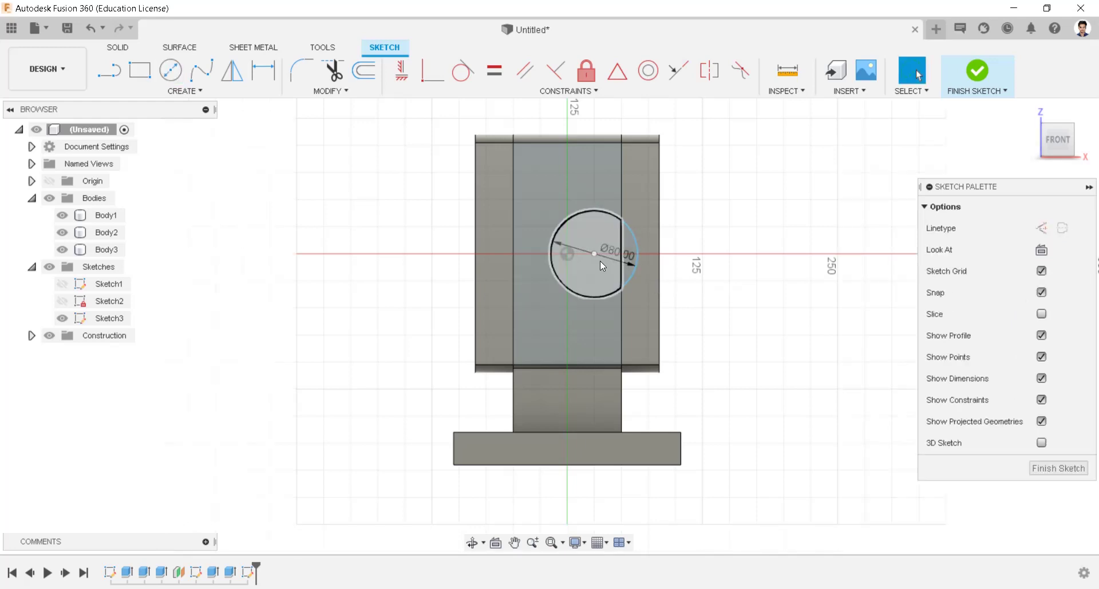
Dimension the circle's center at 10 mm horizontally from the origin.
scroll(600, 261, up, 3)
key(d)
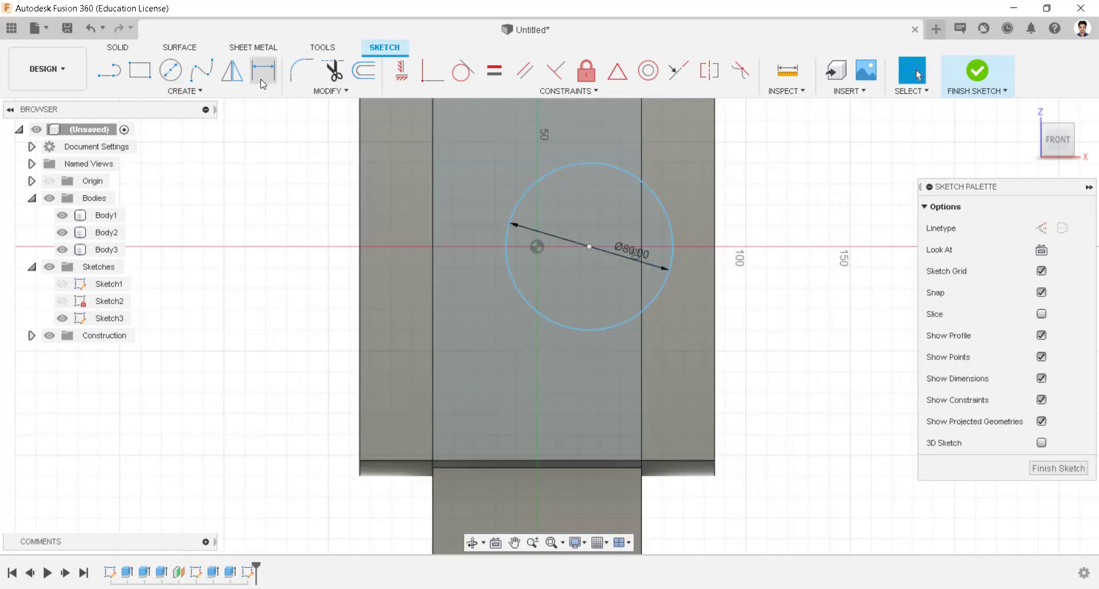
click(589, 247)
click(537, 247)
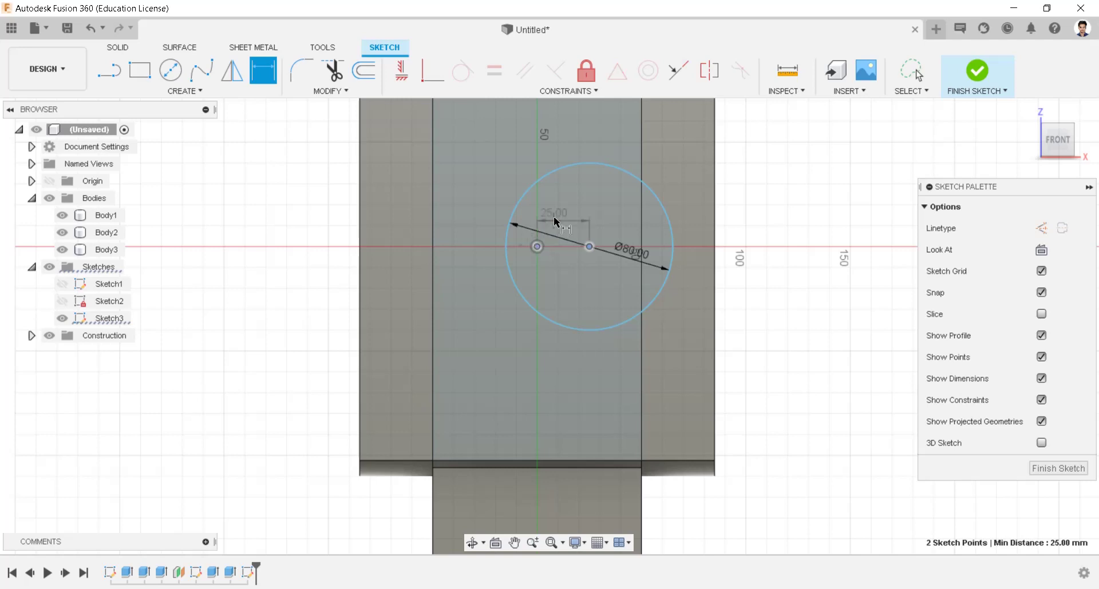
click(551, 221)
key(Return)
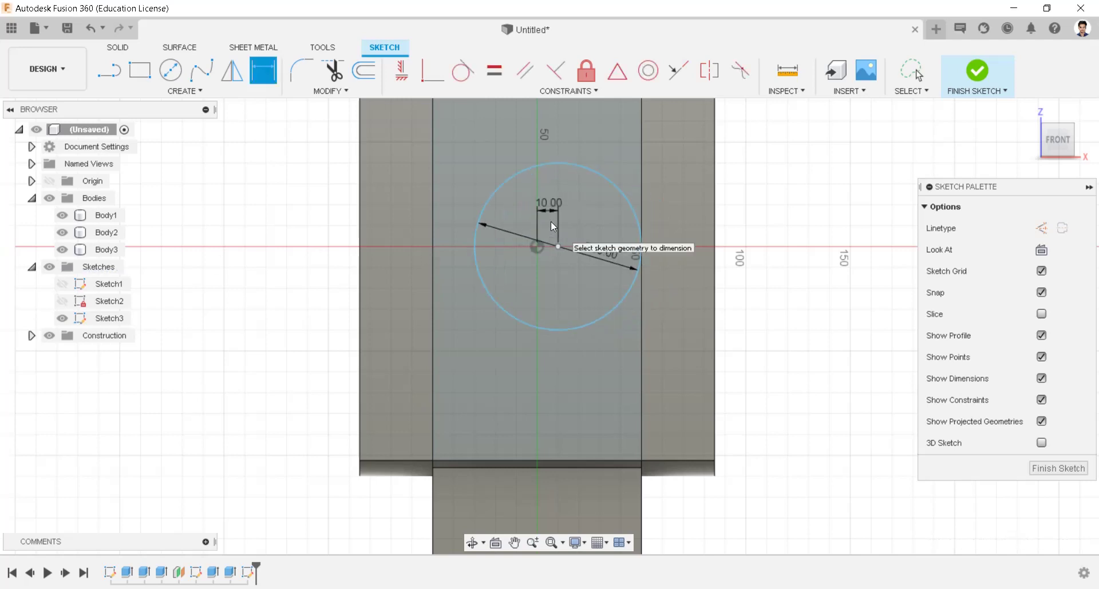
Draw a horizontal line from the circle's uppermost point to the middle block's edge on the origin's negative X side.
scroll(650, 252, up, 2)
scroll(651, 255, down, 2)
click(115, 70)
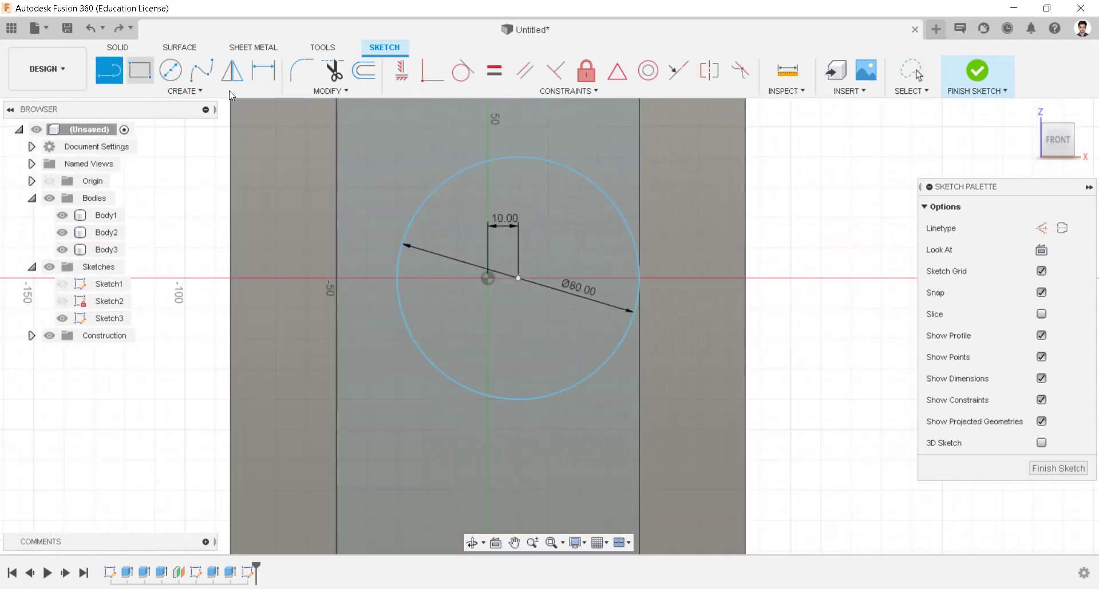
click(517, 156)
double_click(336, 156)
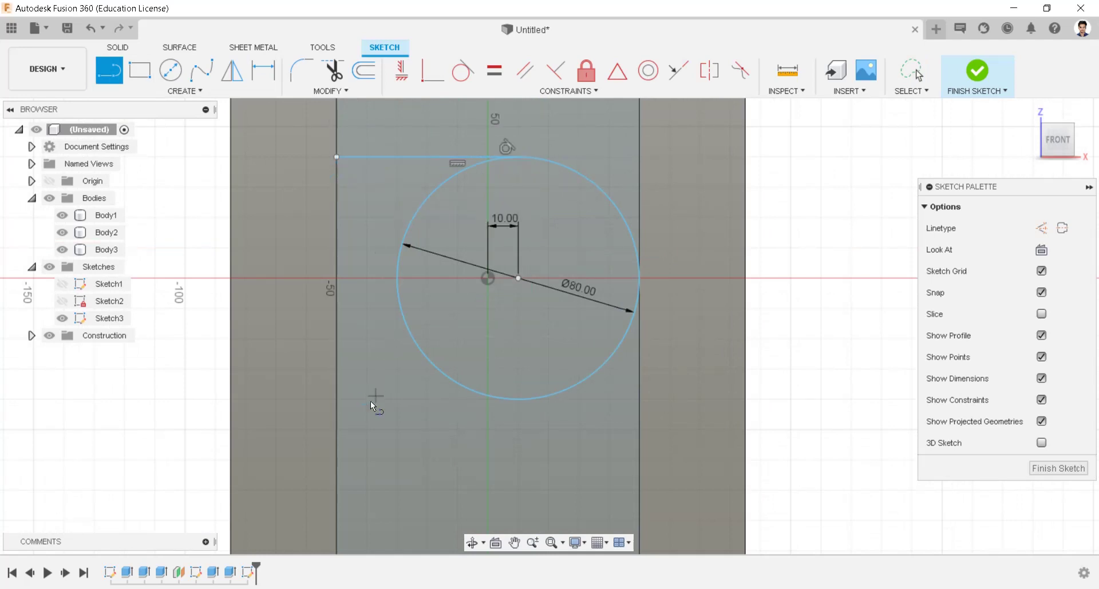
Draw a matching horizontal line from the circle's lowest point to the same block edge and join both line ends vertically.
click(512, 398)
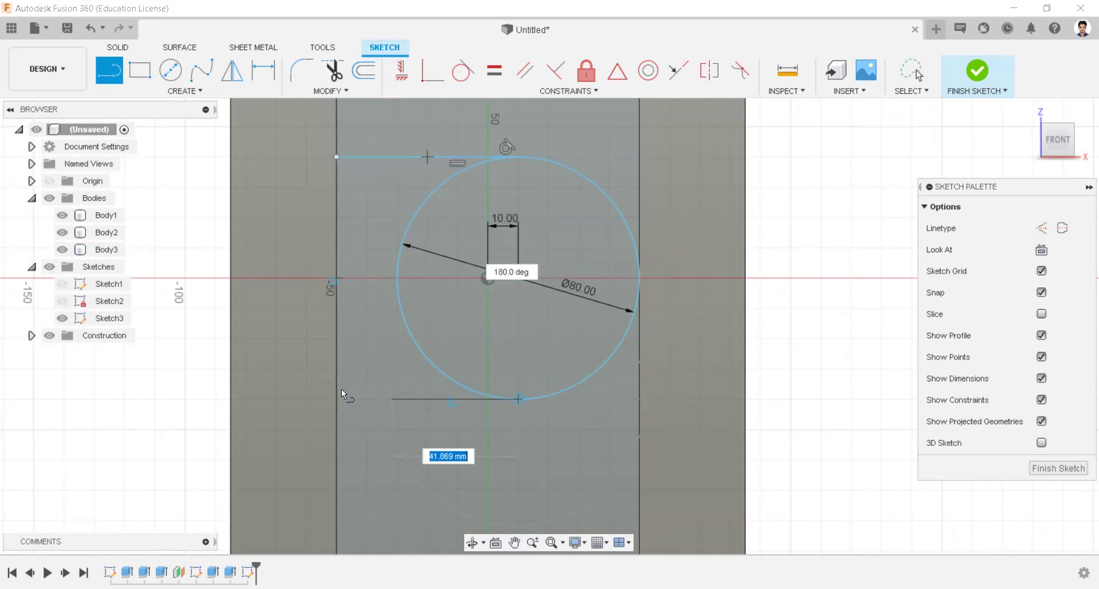
scroll(444, 370, up, 2)
scroll(315, 414, down, 3)
double_click(306, 410)
click(307, 408)
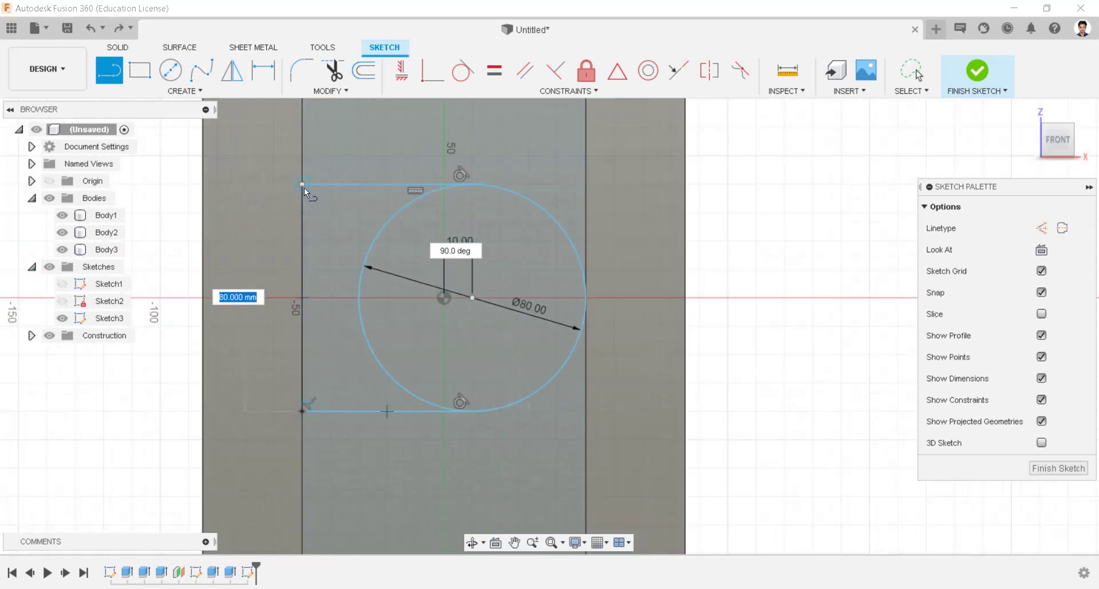
double_click(304, 187)
scroll(412, 247, down, 2)
scroll(357, 238, up, 4)
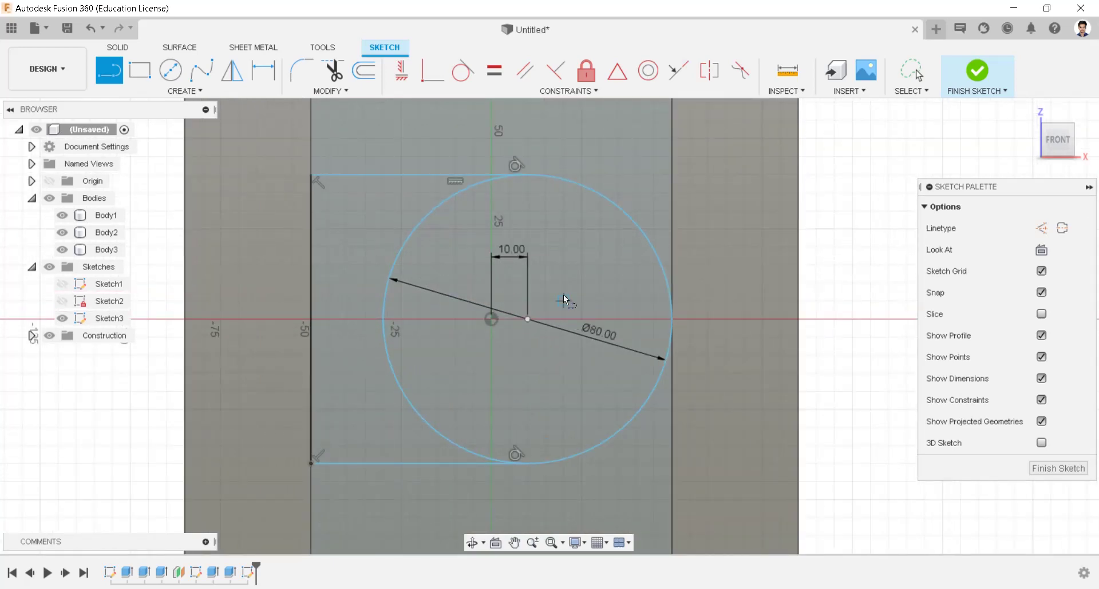
Sketch a center rectangle 8 mm wide and 45 mm high, centered on the X axis just beyond the circle's positive X side.
click(140, 70)
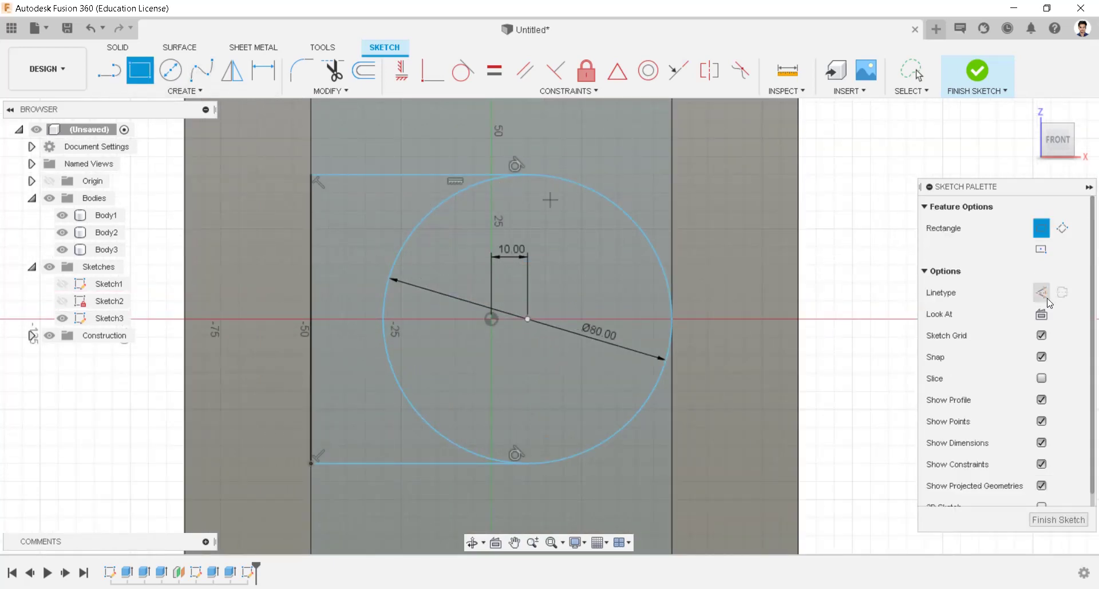
click(1041, 250)
click(707, 319)
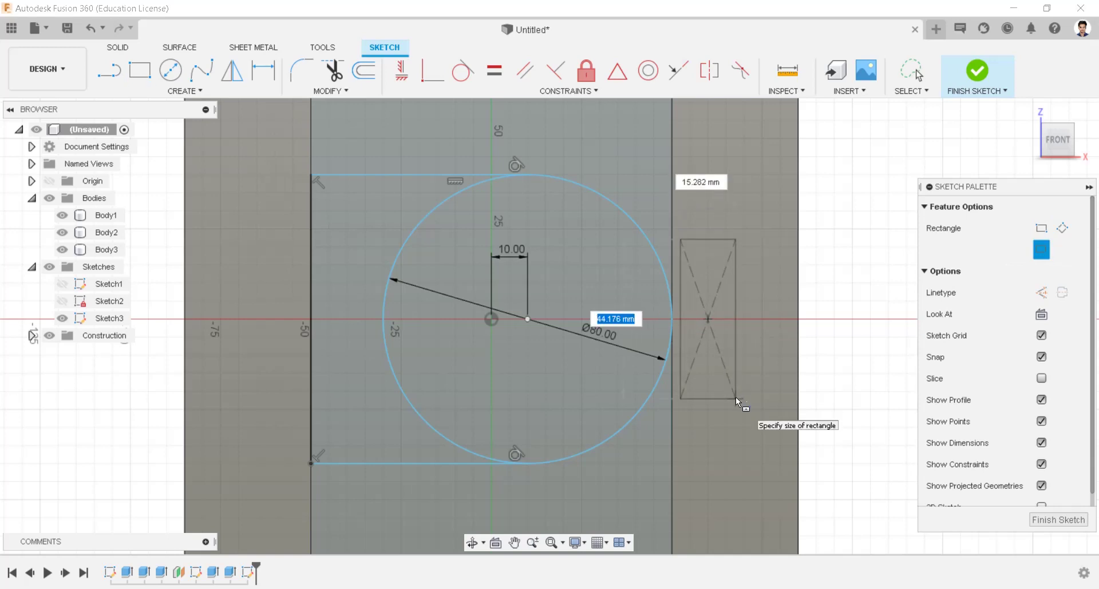
text(45)
key(Tab)
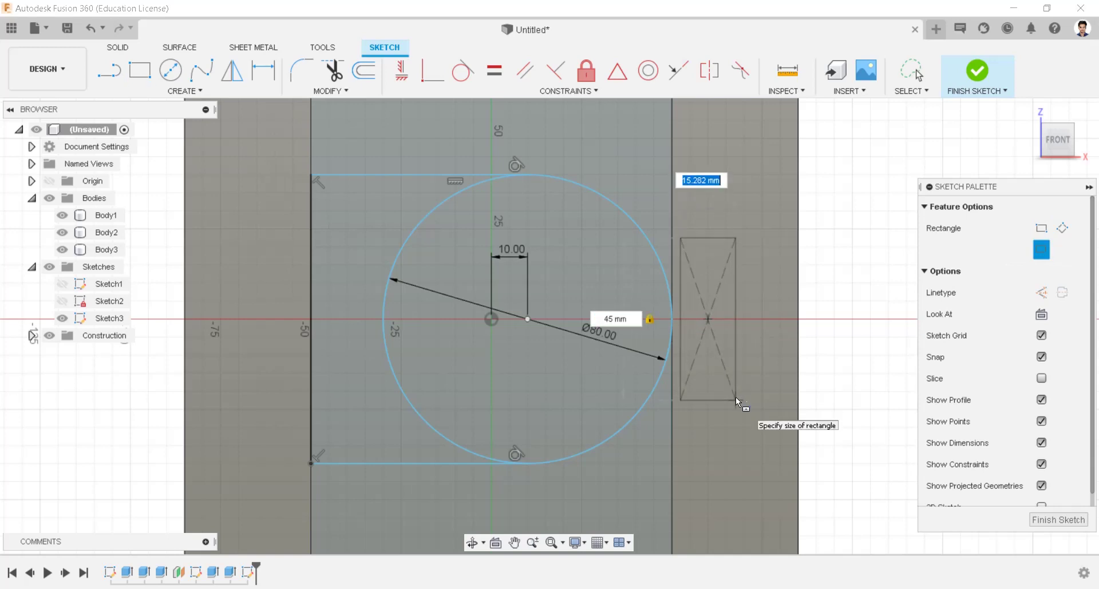
text(8)
key(Return)
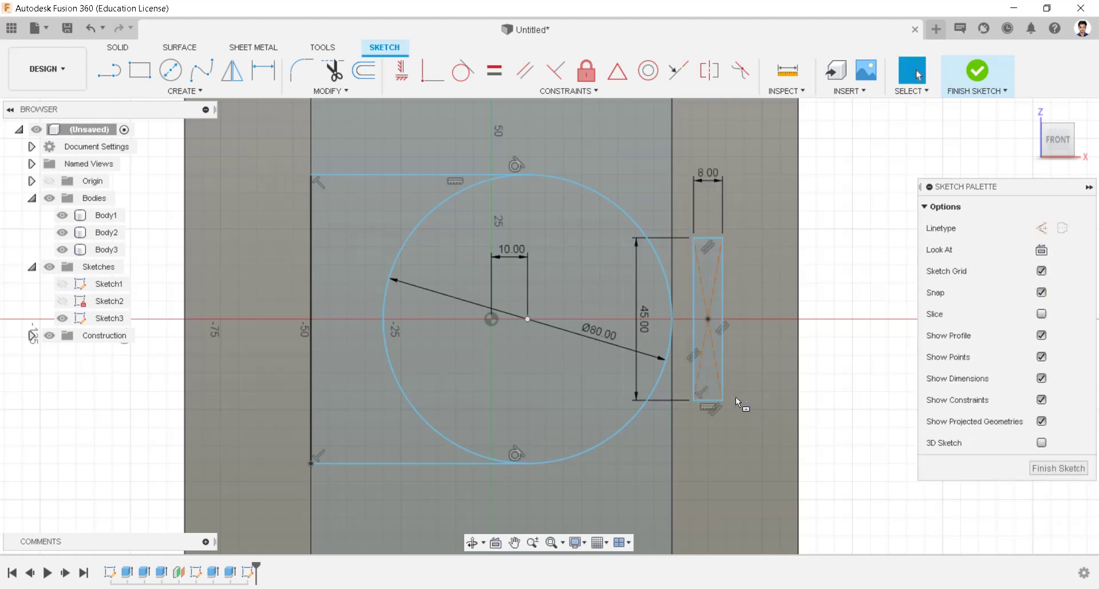
Apply a Midpoint constraint between the rectangle's circle-side edge and the middle block's positive X edge, and finish the sketch.
scroll(736, 397, up, 3)
click(617, 70)
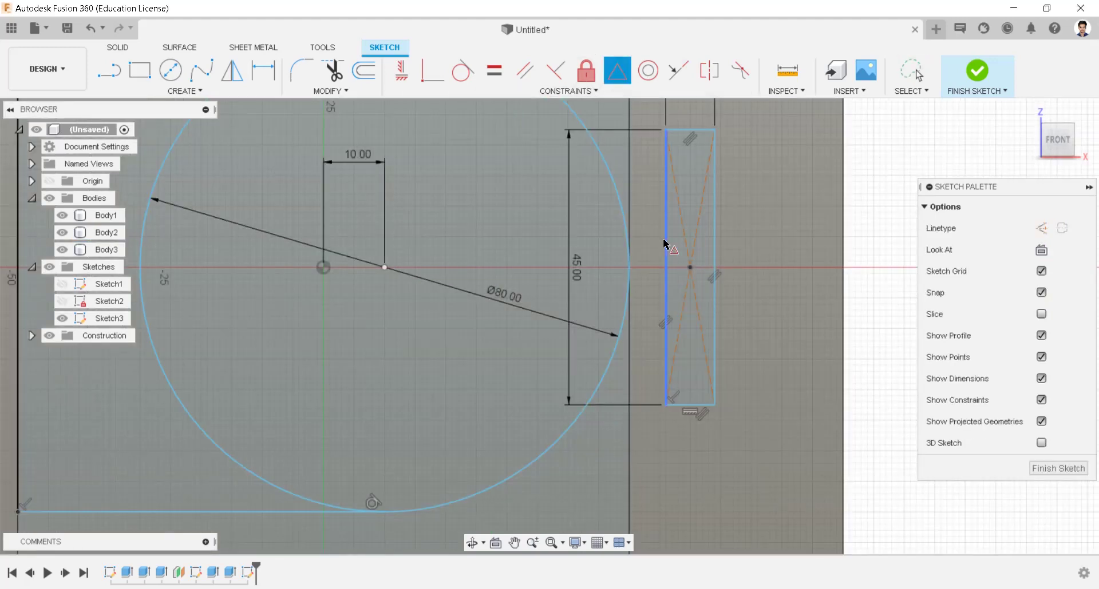
click(665, 246)
click(630, 194)
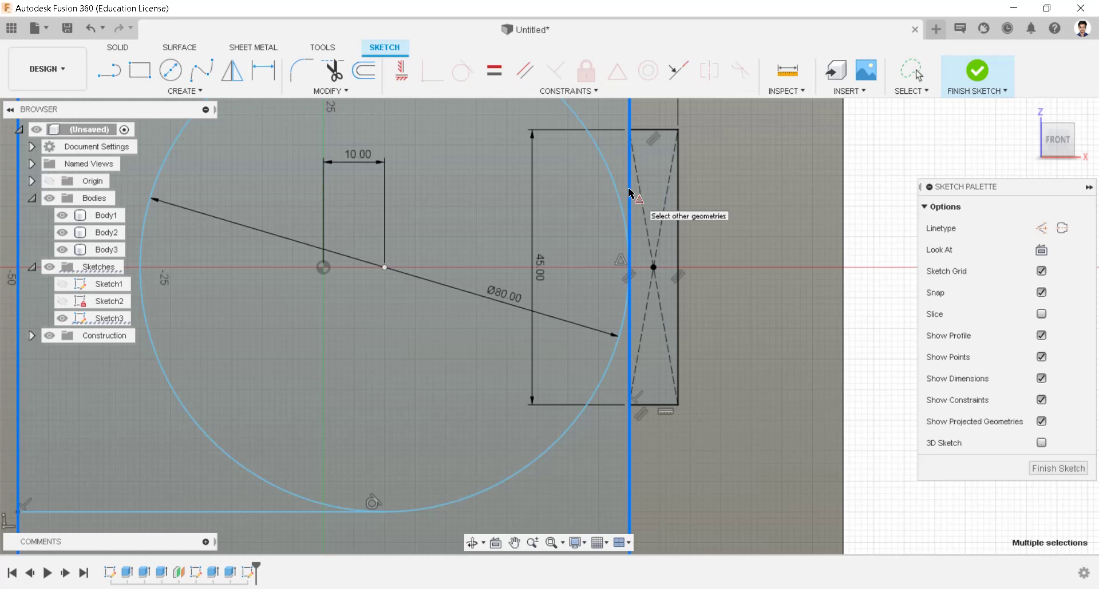
scroll(734, 183, down, 3)
click(992, 68)
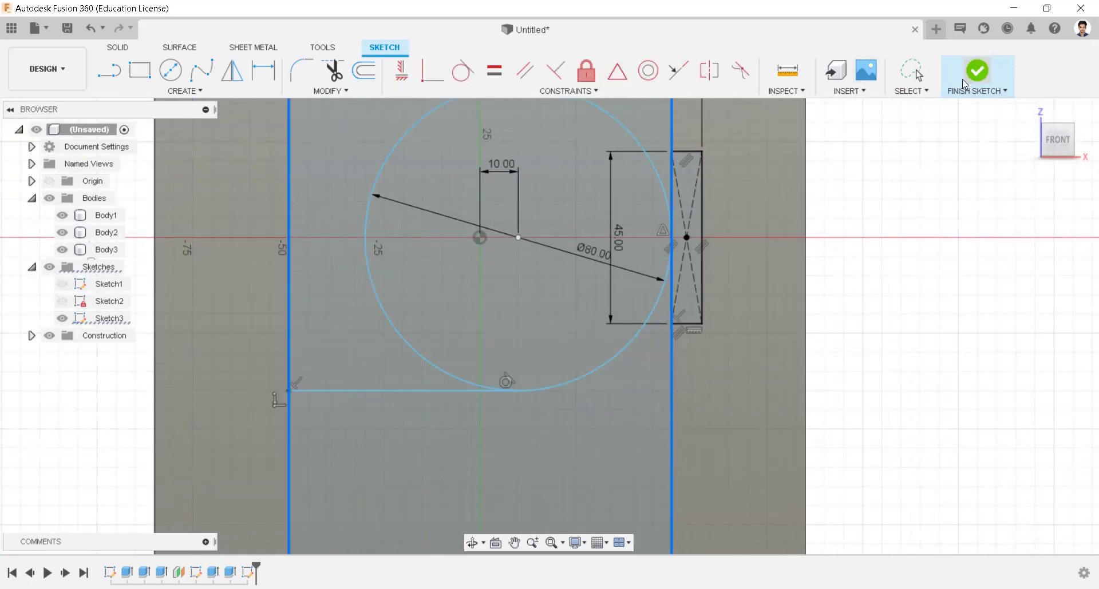
Extrude all three Sketch3 profiles backward as a cut, forming the D-shaped through opening and the rectangular side slot.
scroll(695, 293, down, 6)
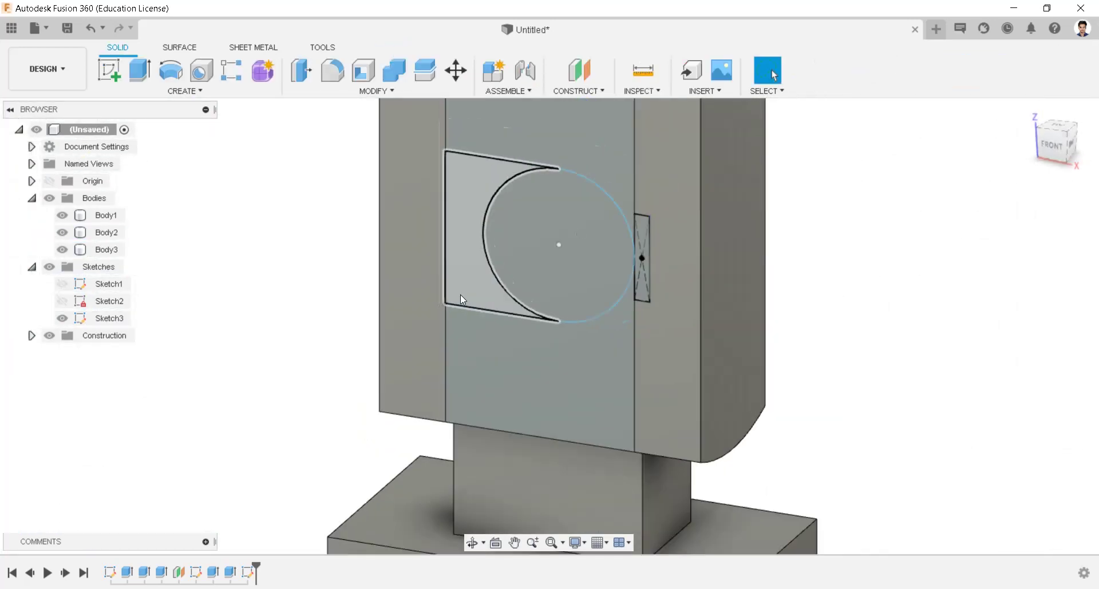
scroll(522, 283, up, 3)
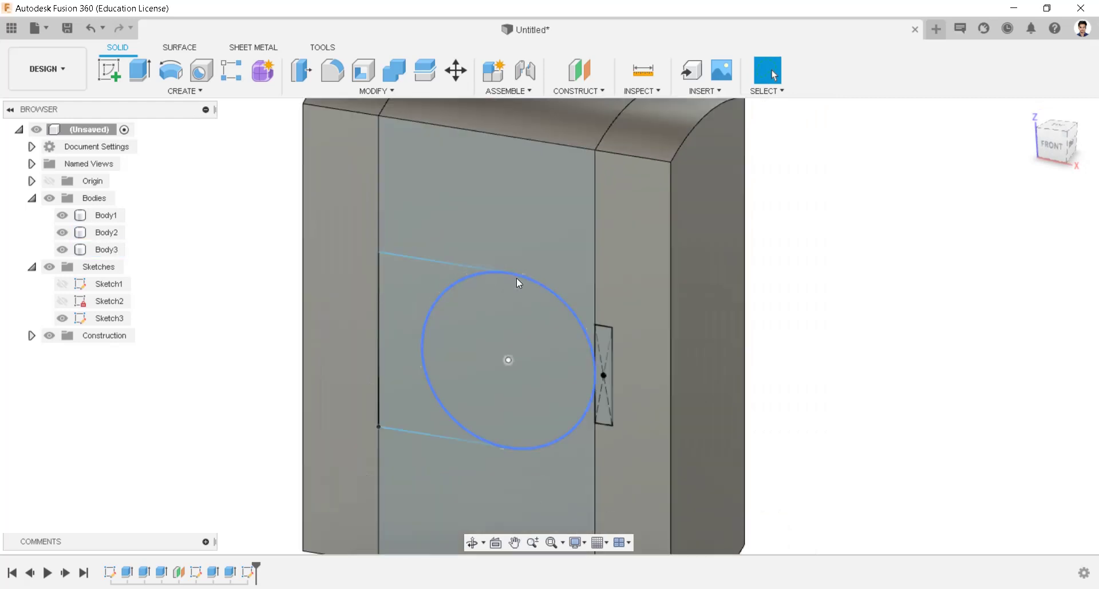
double_click(512, 272)
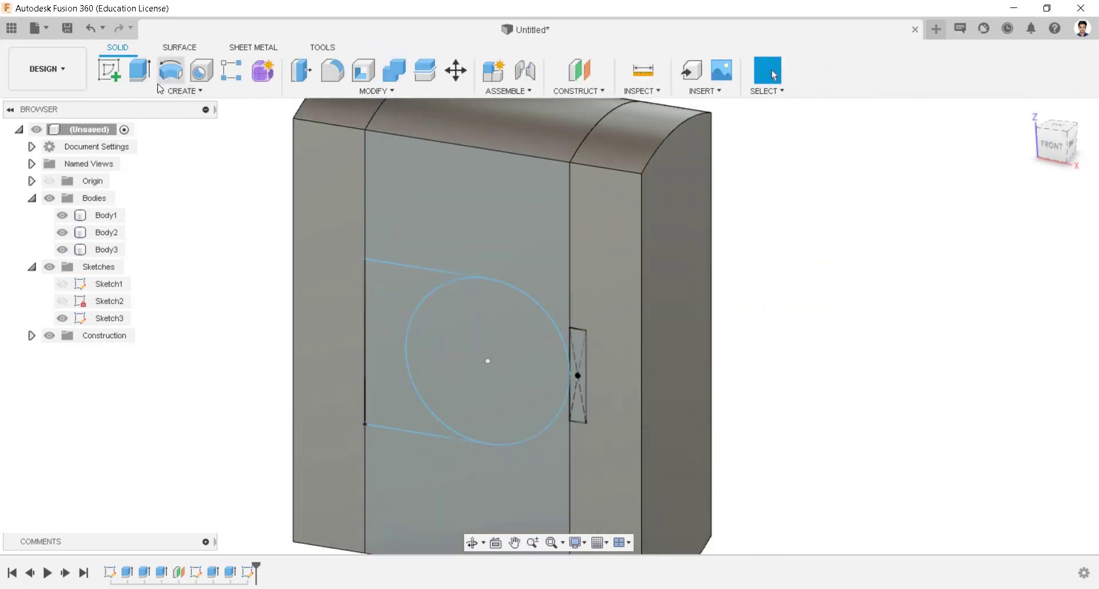
key(e)
click(416, 340)
click(469, 339)
click(577, 348)
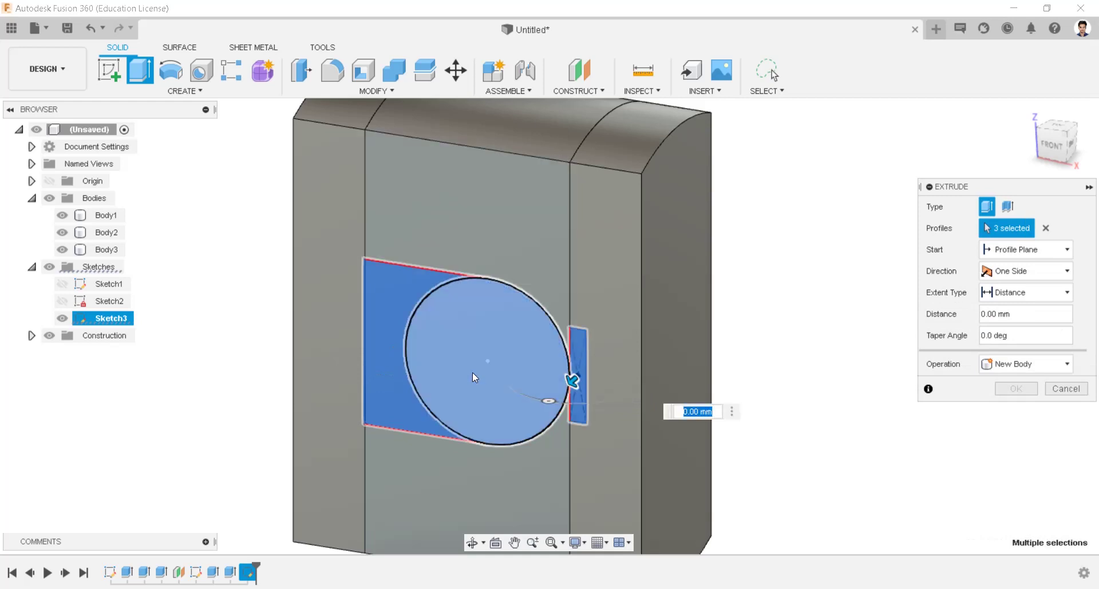
drag(572, 380, 773, 297)
click(1014, 412)
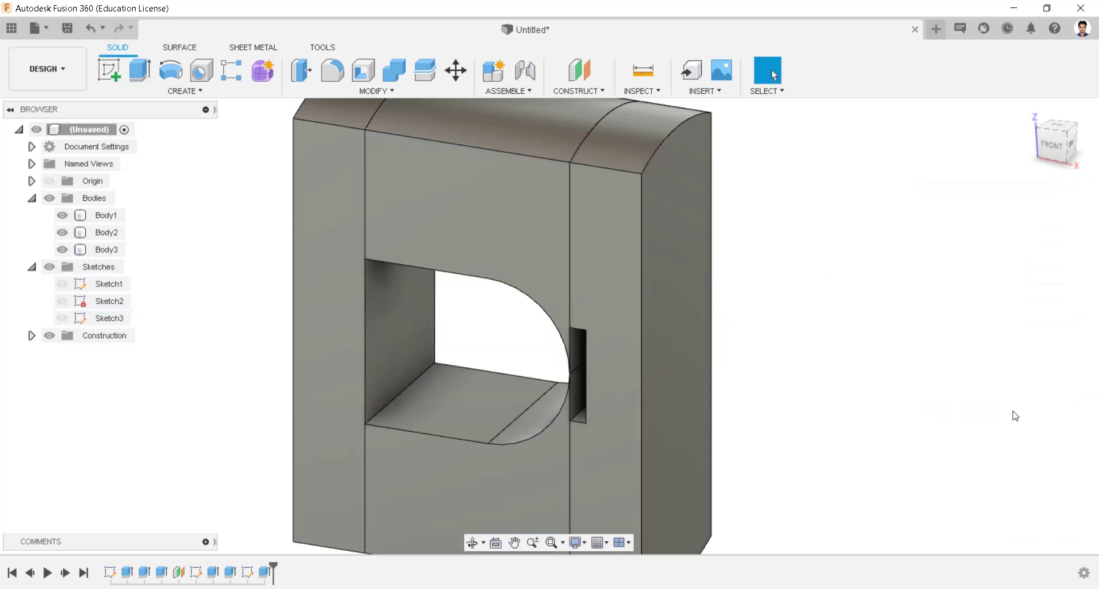
Isolate Body1 and show Sketch3 again.
drag(647, 399, 606, 378)
key(Escape)
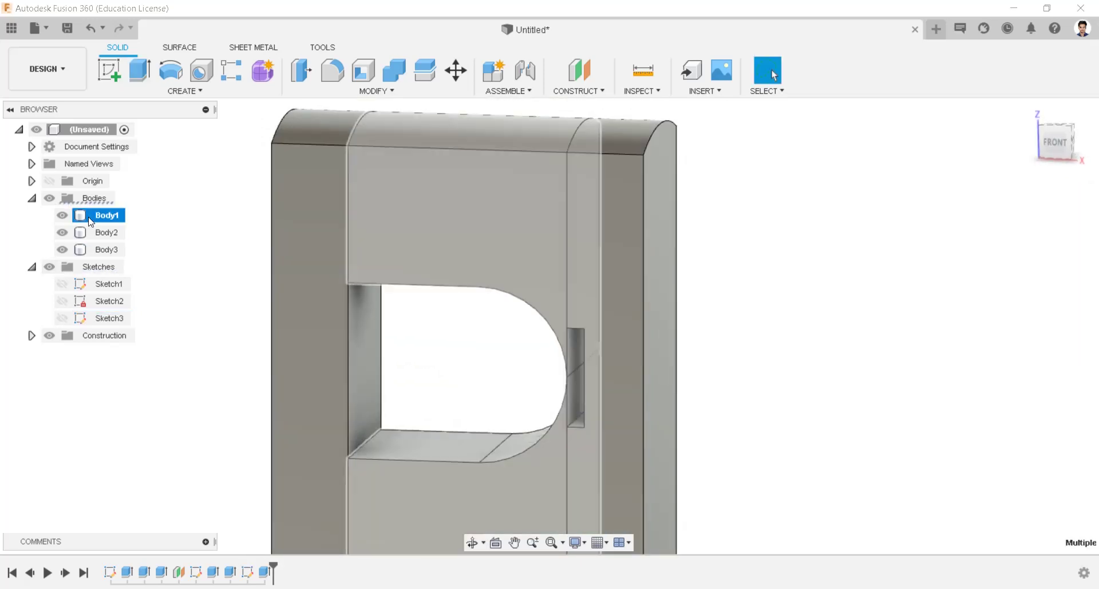
right_click(91, 217)
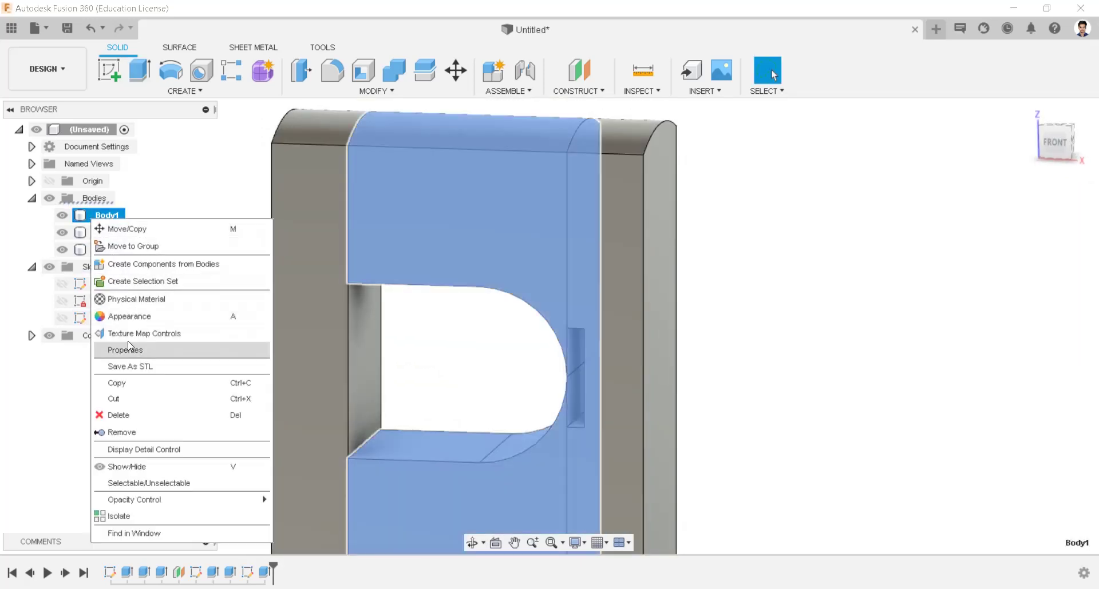
click(125, 514)
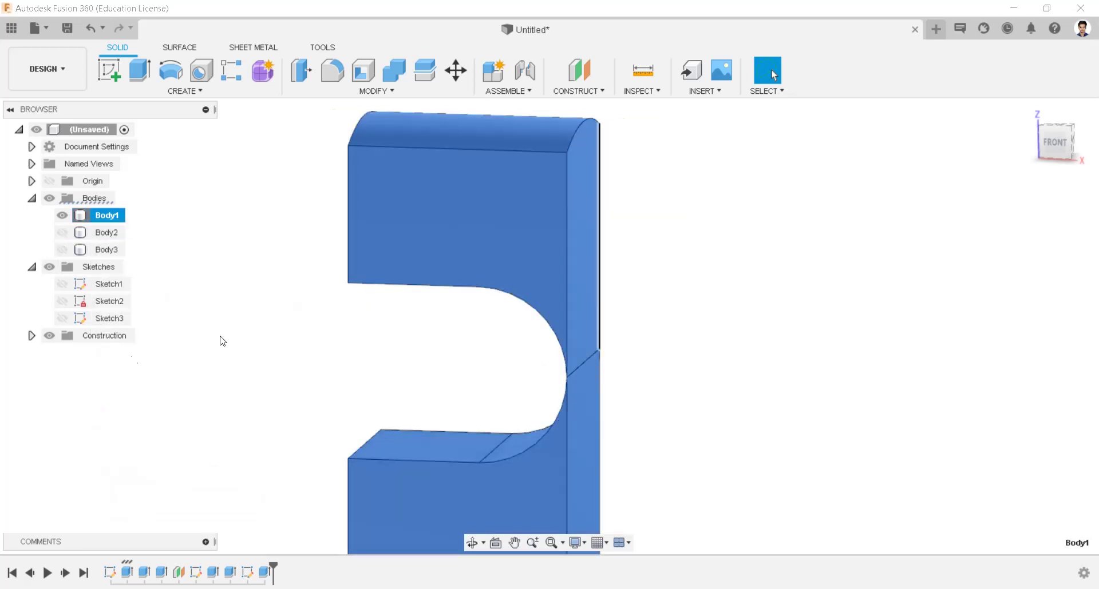
click(62, 318)
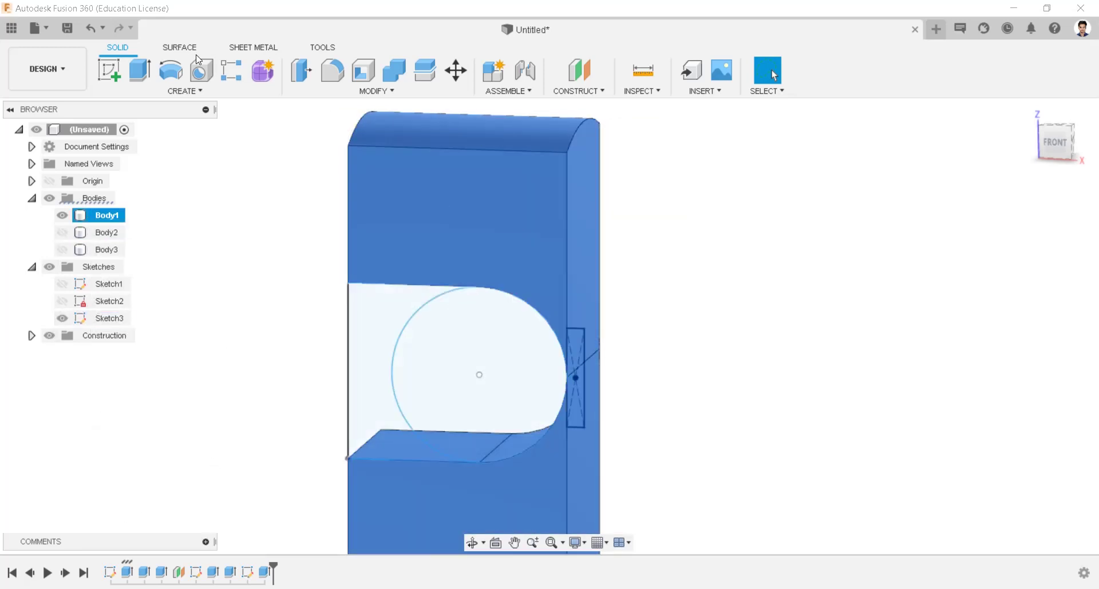
Extrude the small rectangle of Sketch3 by -80 mm, joined to Body1 as a side key.
click(137, 79)
click(576, 344)
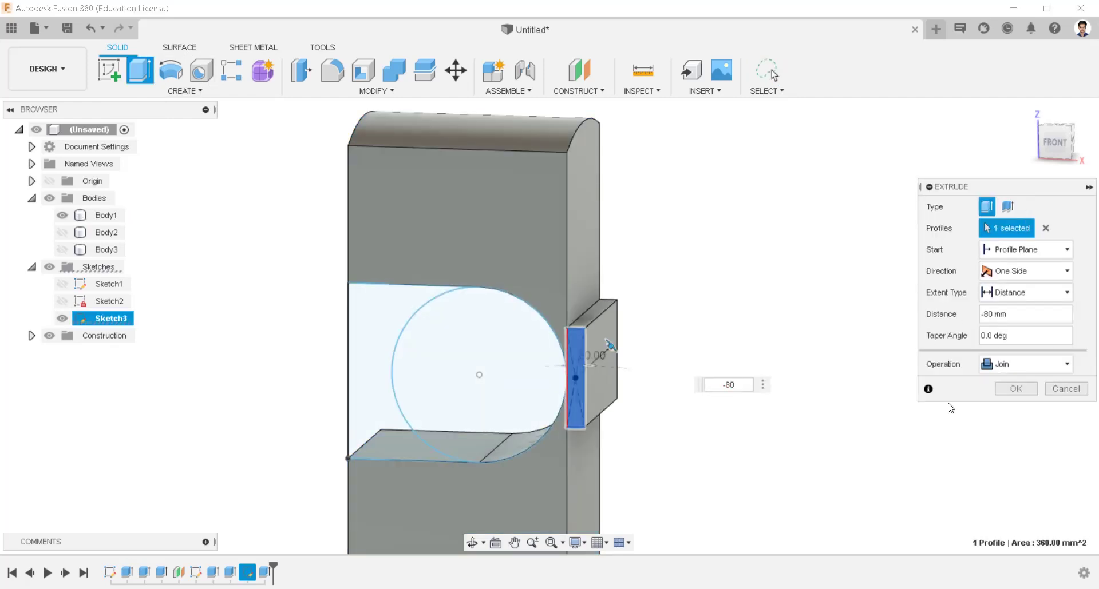
click(1014, 384)
scroll(655, 382, down, 3)
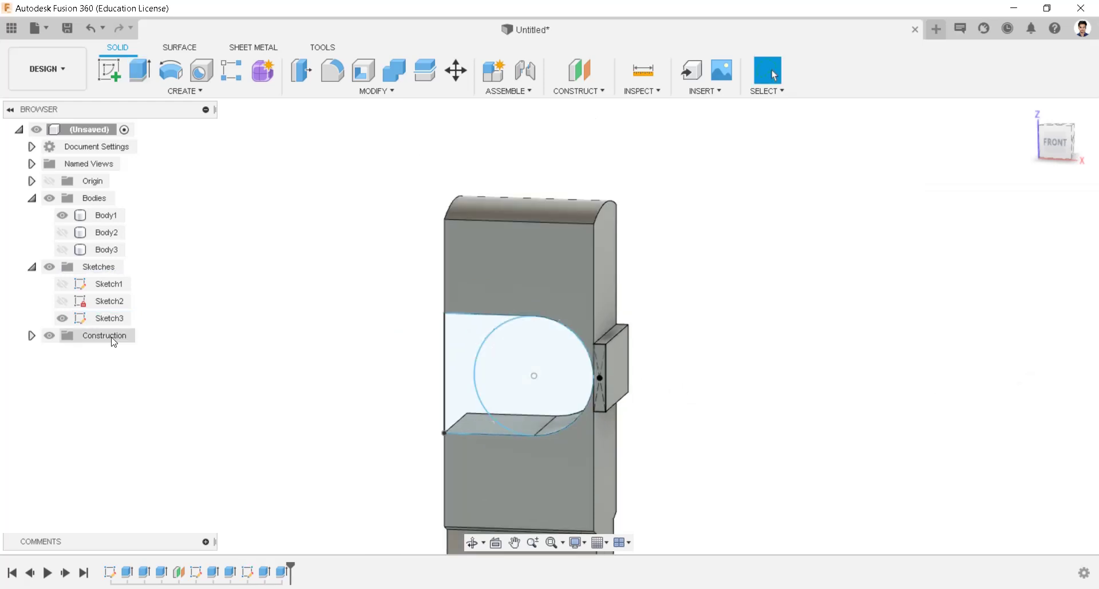
Hide Sketch3 and unisolate Body1 to bring back the two side bodies.
click(61, 319)
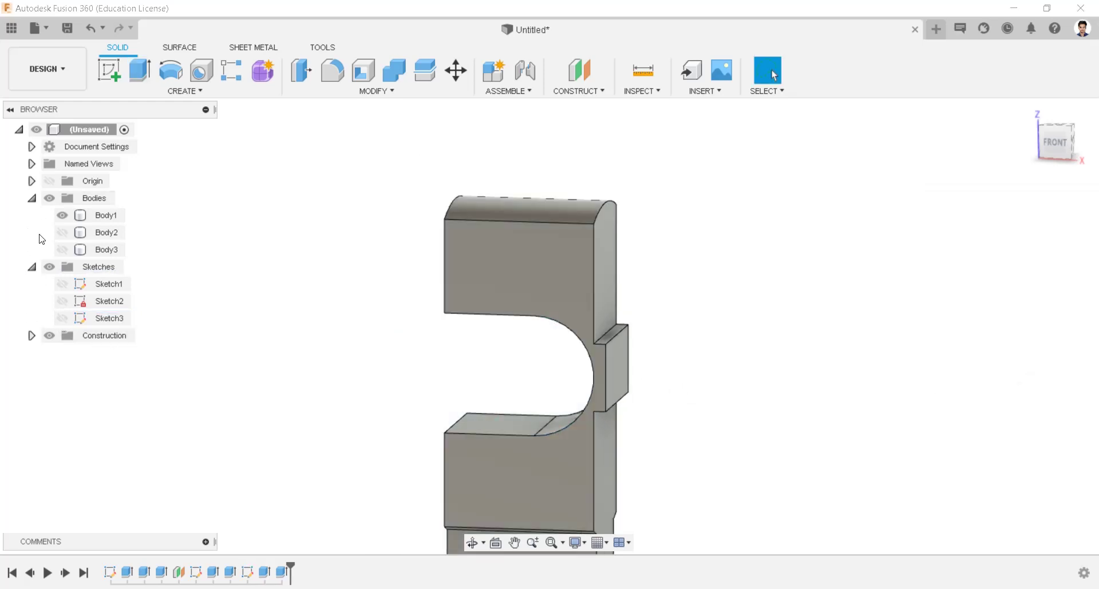
right_click(96, 218)
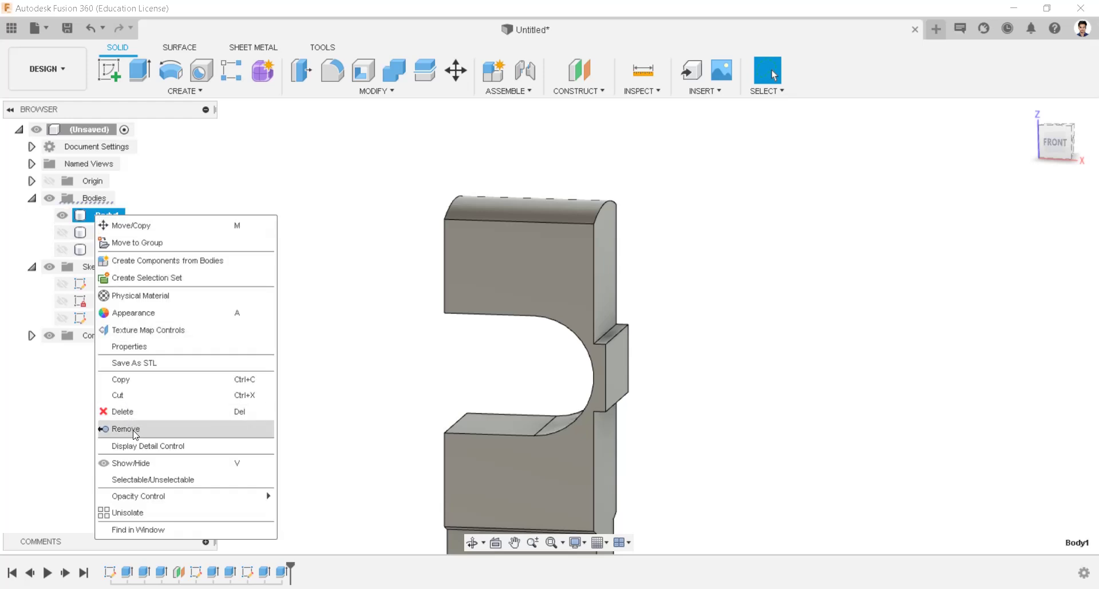
click(131, 513)
ctrl+click(656, 435)
shift+middle_drag(656, 435, 687, 290)
click(687, 290)
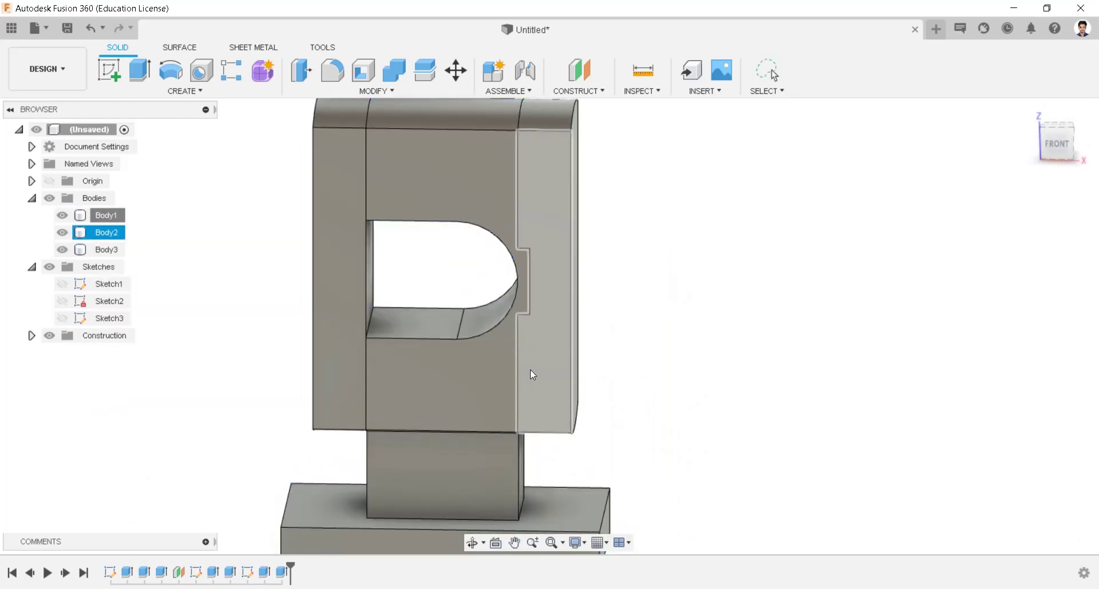
scroll(471, 472, up, 4)
scroll(404, 435, down, 3)
Fillet the four edges where the neck meets the base, using the Chord Length radius type.
key(f)
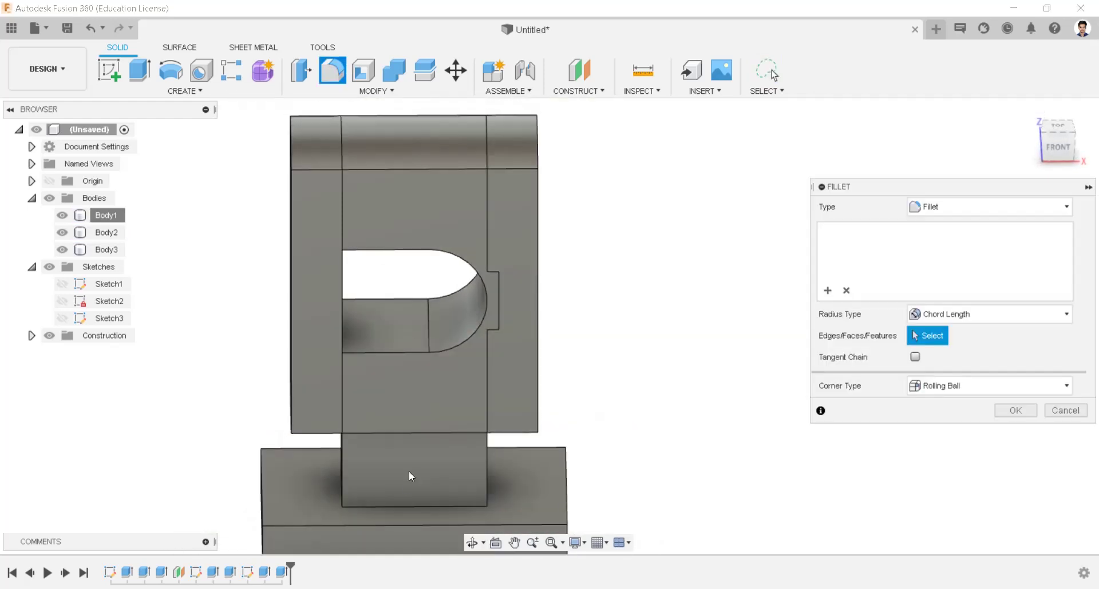
click(402, 507)
shift+middle_drag(402, 507, 498, 511)
click(382, 517)
click(377, 520)
shift+middle_drag(377, 520, 597, 468)
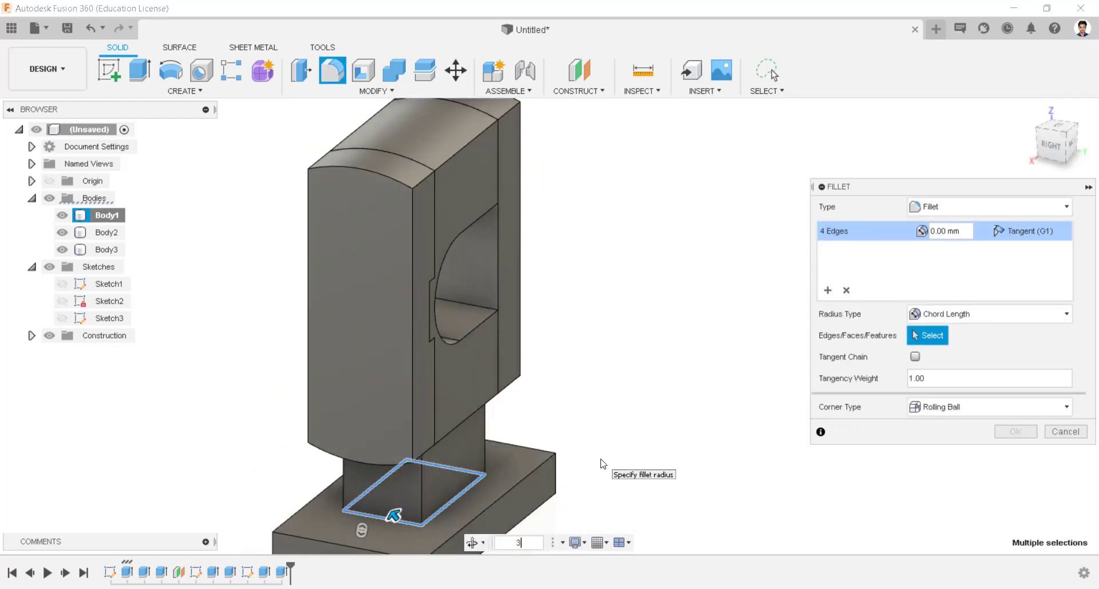
key(Return)
Sketch a 30 mm diameter circle on Body2's flat outer side face, on the vertical axis about 85 mm above the origin.
shift+middle_drag(790, 359, 675, 360)
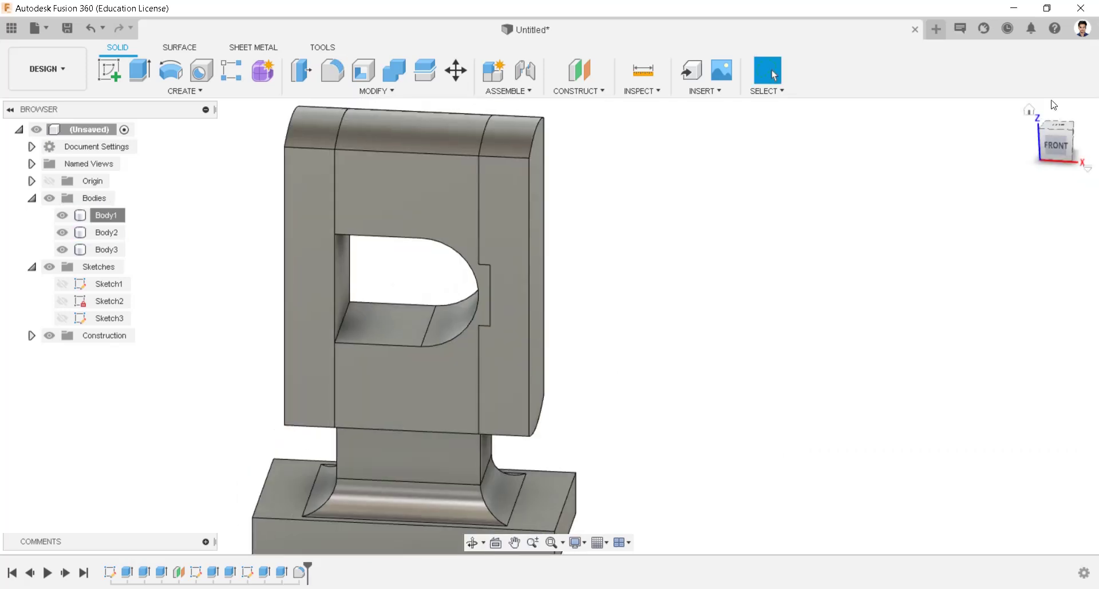
click(1030, 110)
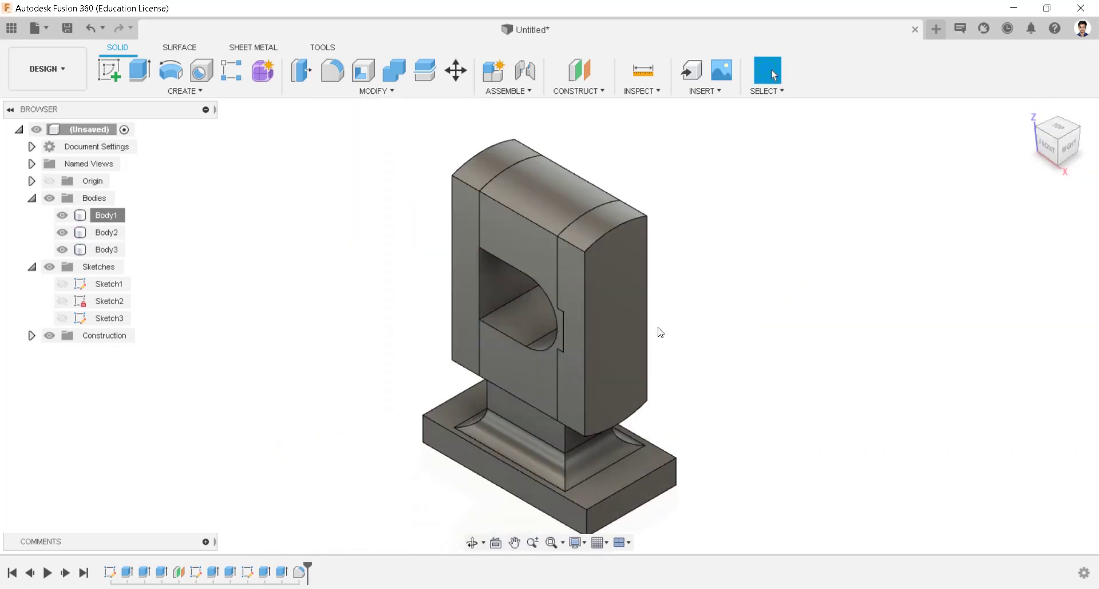
right_click(633, 332)
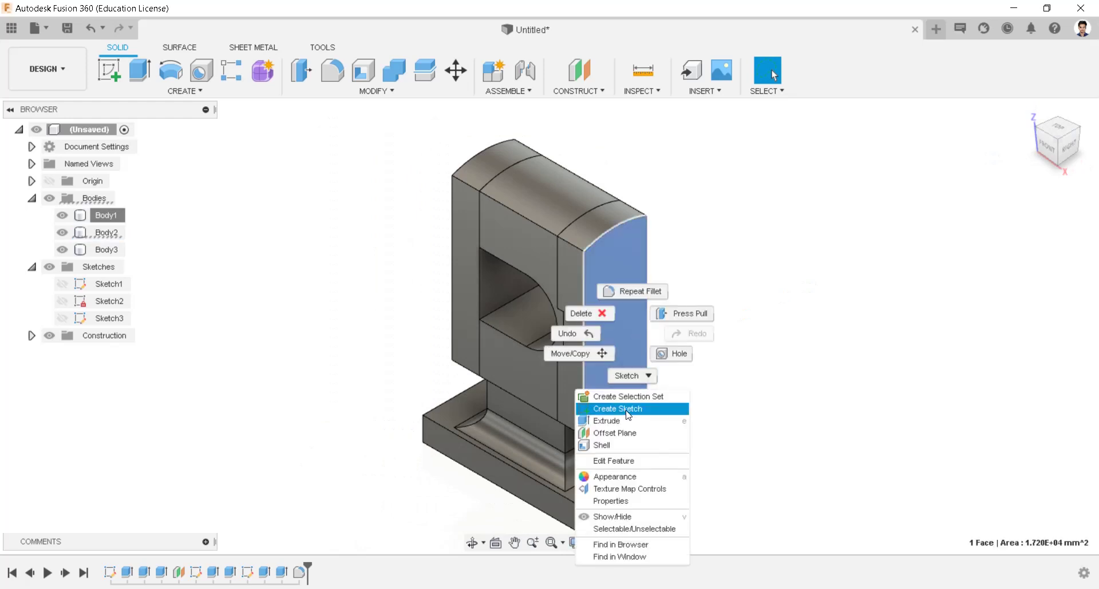
click(607, 410)
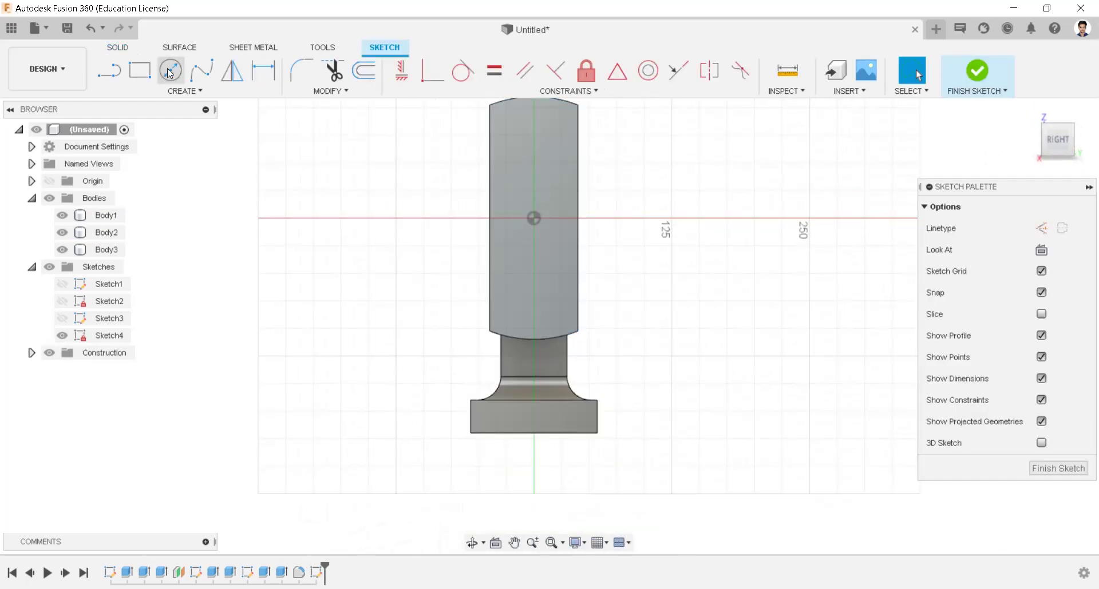
key(c)
scroll(467, 152, up, 5)
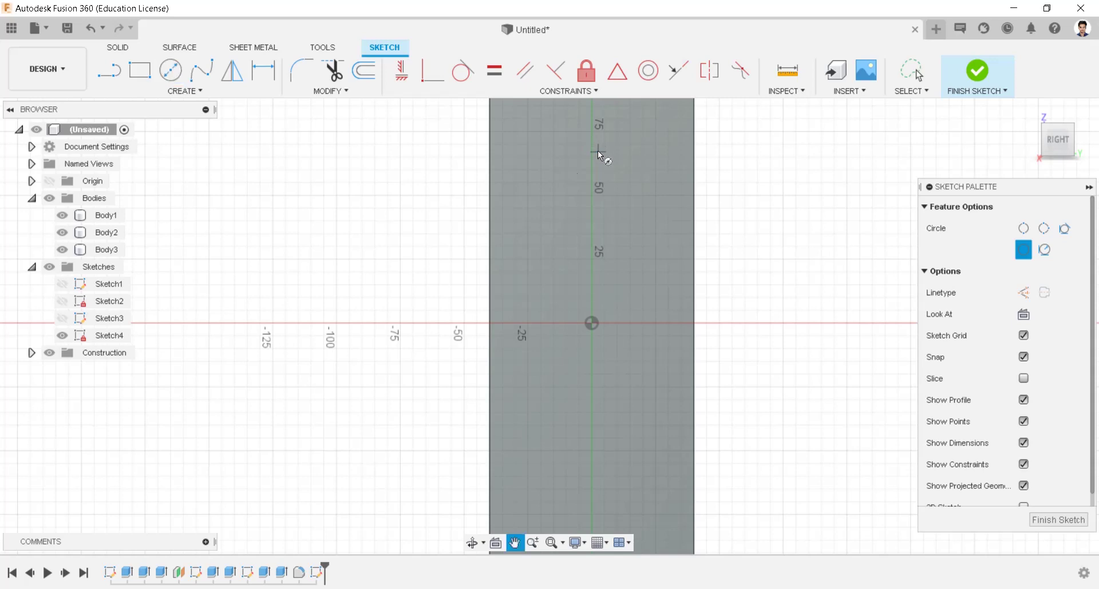
middle_drag(598, 150, 497, 279)
click(490, 234)
text(30)
key(Return)
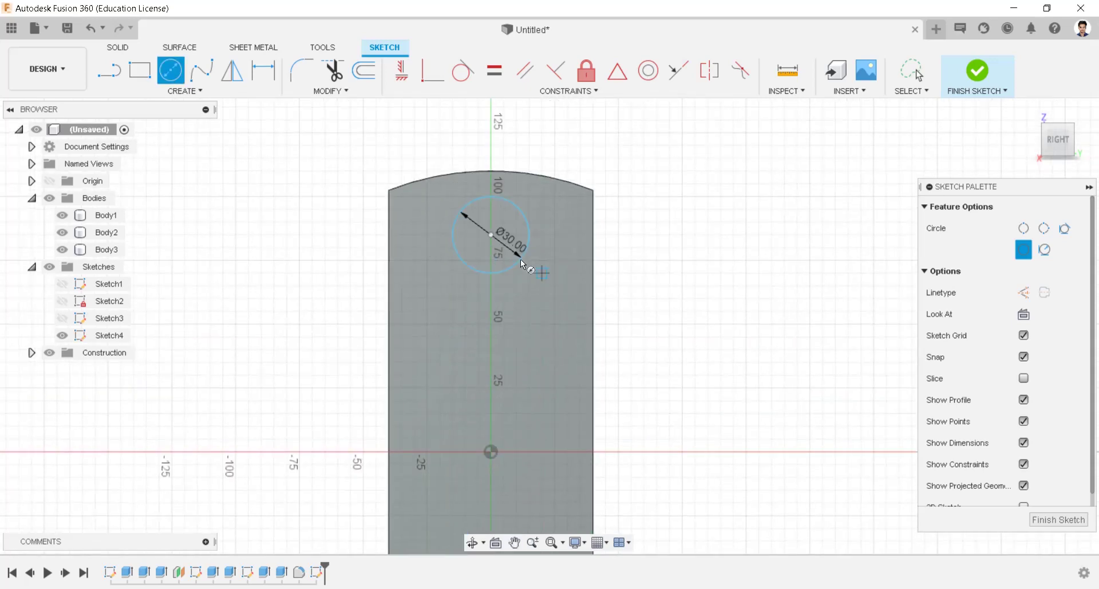
Sketch a 45 mm diameter circle concentric with the 30 mm circle.
click(491, 235)
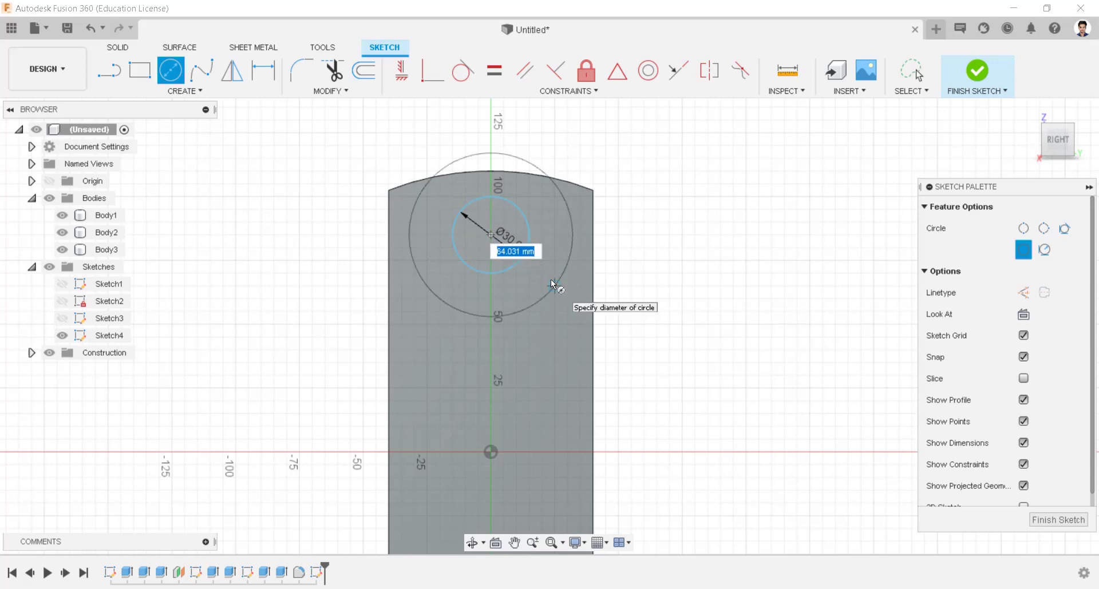
text(45)
key(Return)
Sketch concentric 30 mm and 45 mm diameter circles on the vertical axis, about 70 mm below the origin.
scroll(547, 298, down, 2)
scroll(556, 380, down, 5)
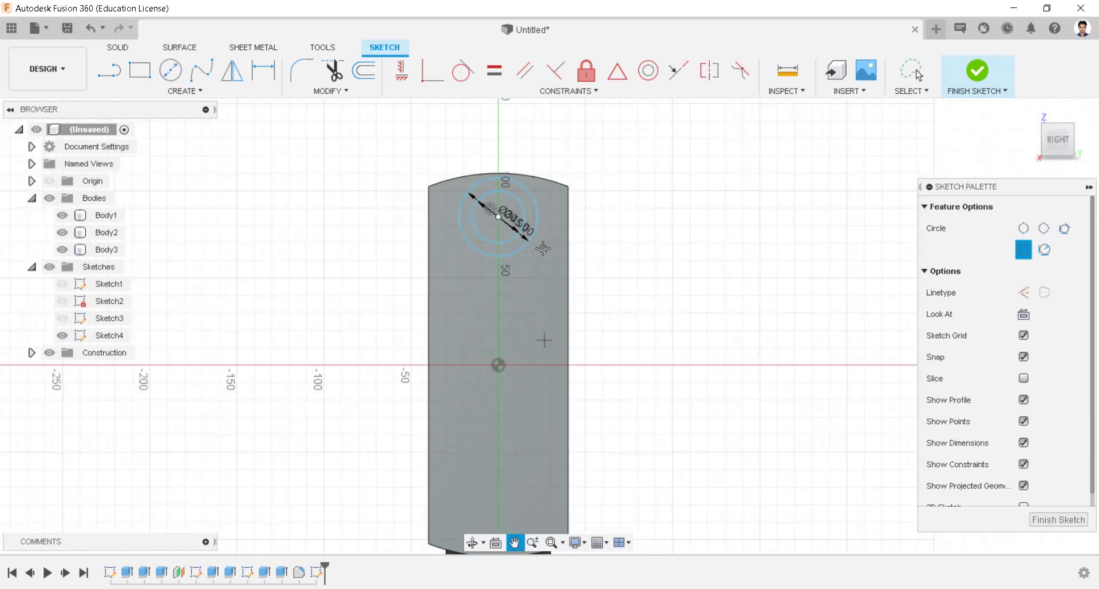
click(496, 373)
text(30)
key(Return)
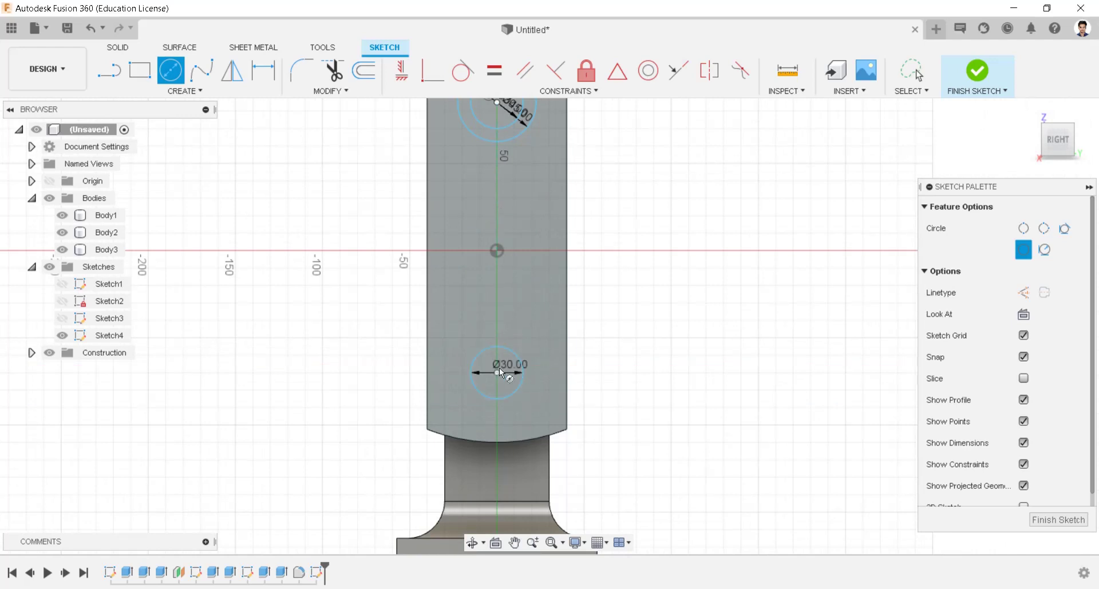
text(45)
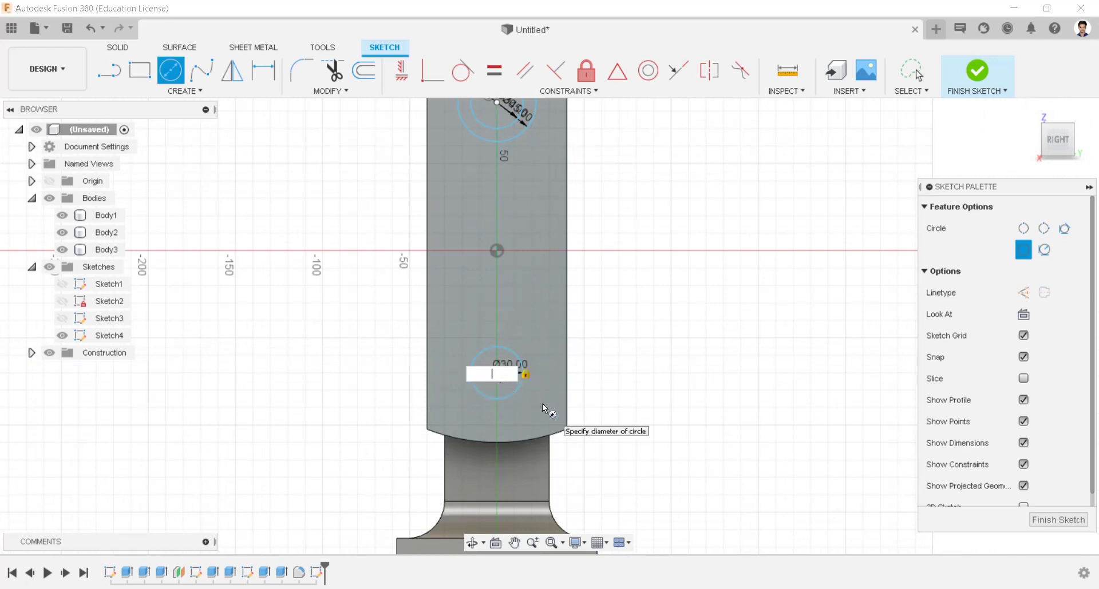
key(Return)
key(Escape)
Dimension the upper circles' centre 75 mm from the origin, and dimension the vertical distance between the upper and lower circle centres.
scroll(547, 277, down, 2)
scroll(538, 160, up, 2)
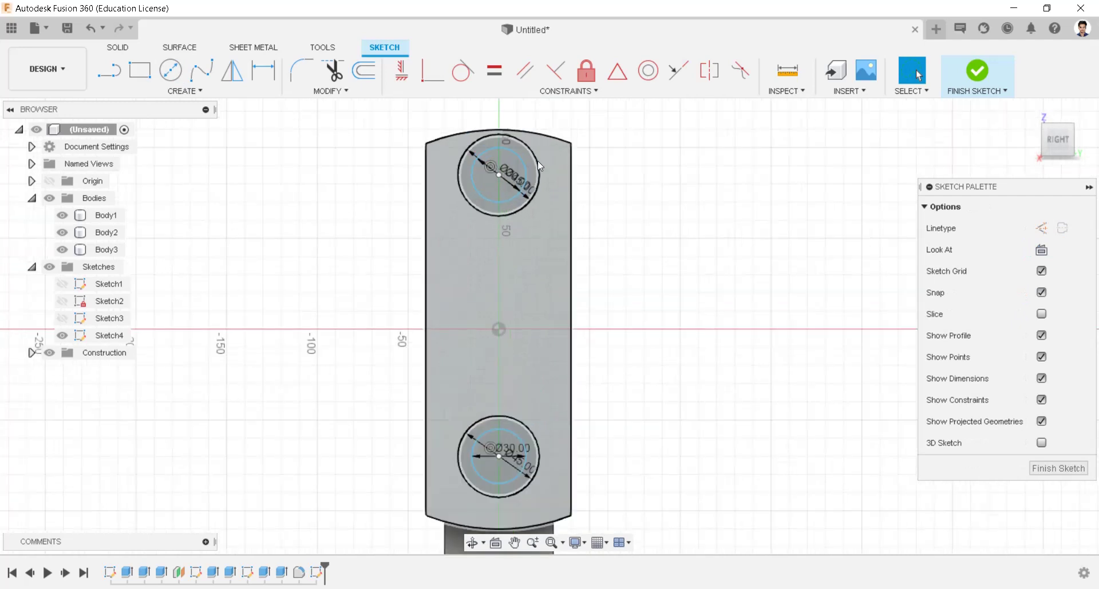
click(265, 72)
click(499, 174)
click(499, 329)
click(668, 287)
text(75)
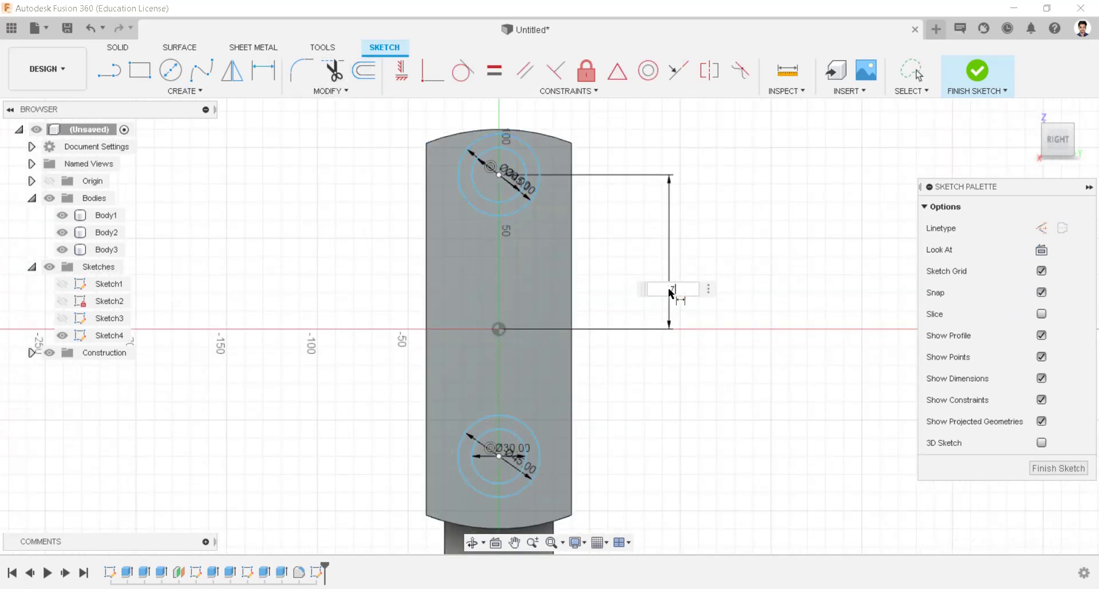
key(Return)
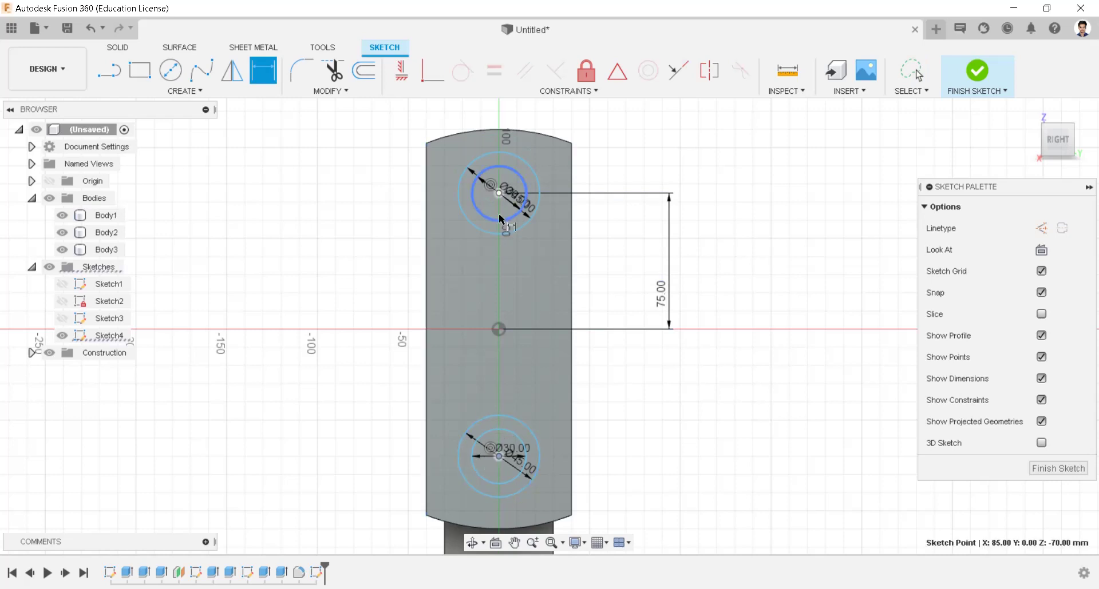
click(501, 193)
click(326, 245)
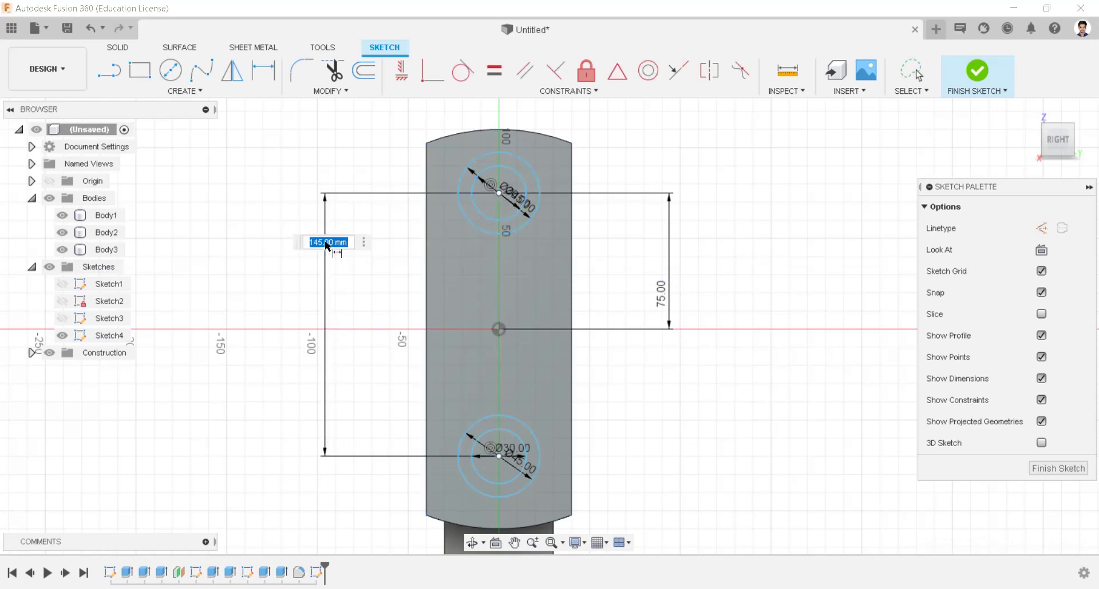
key(Return)
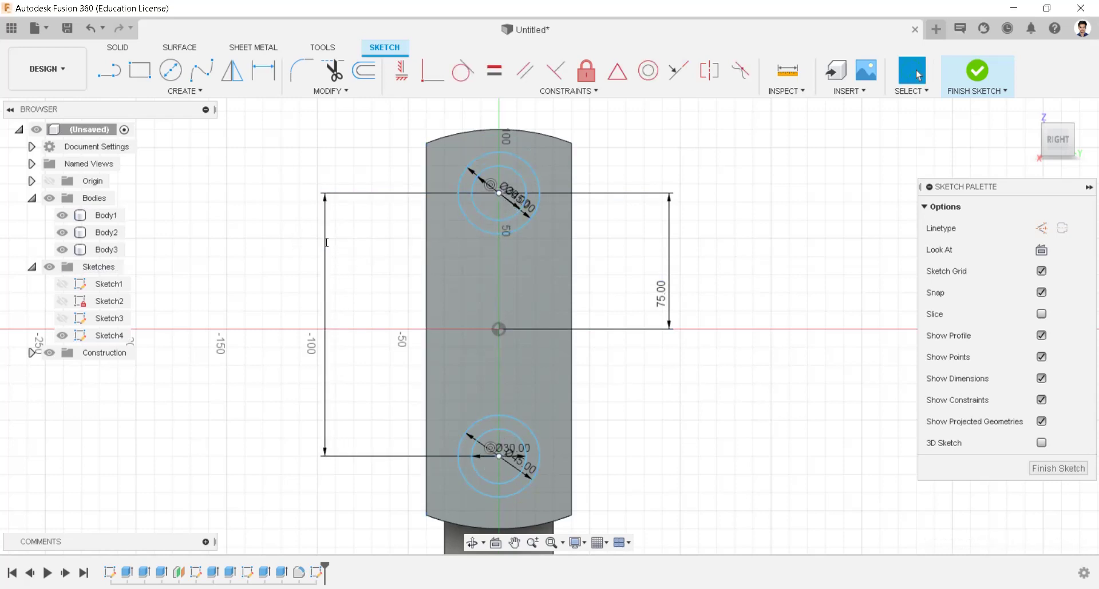
Sketch a 60 mm diameter circle centred on the origin and finish the sketch.
scroll(634, 233, down, 2)
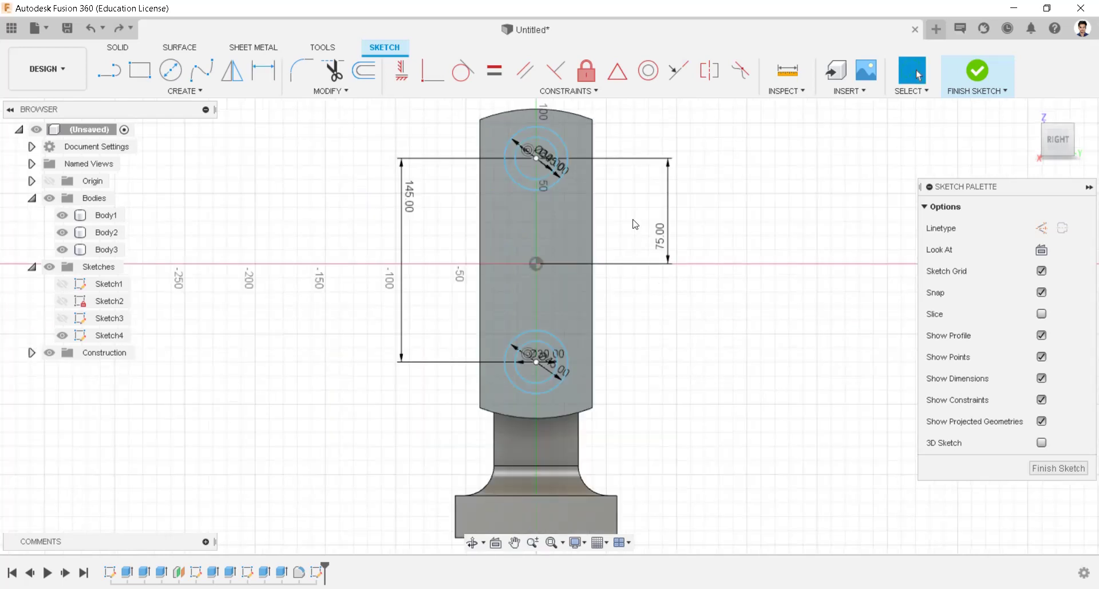
click(170, 70)
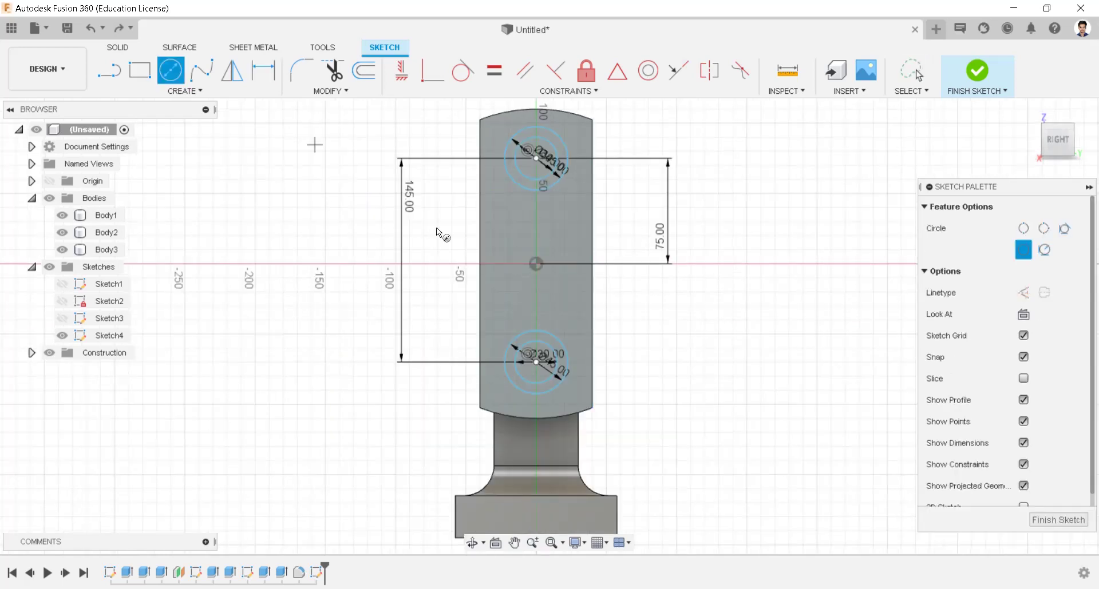
click(536, 264)
text(60)
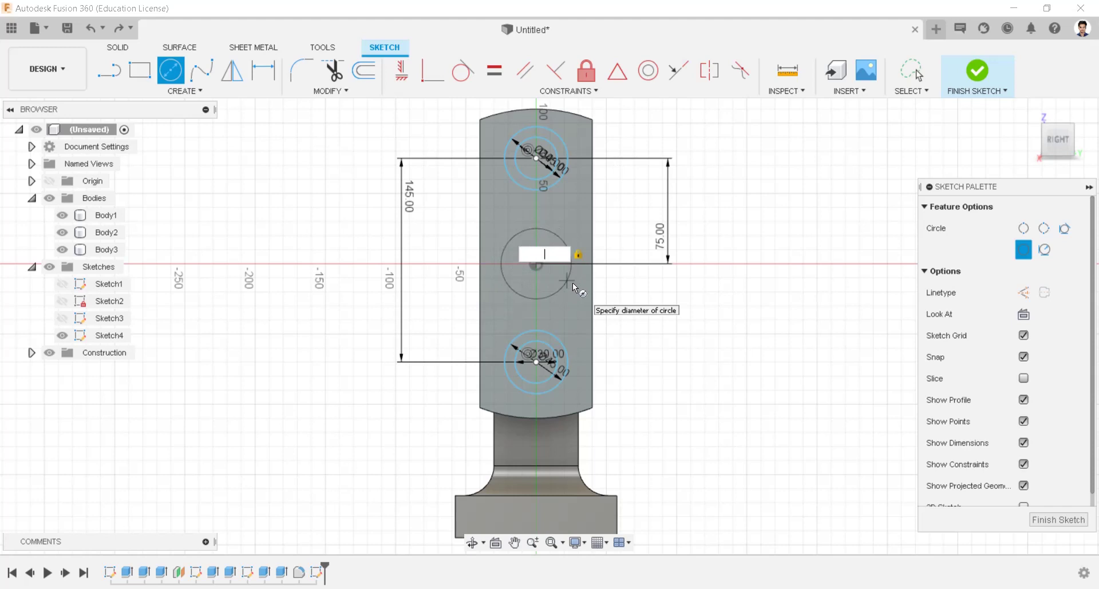
key(Return)
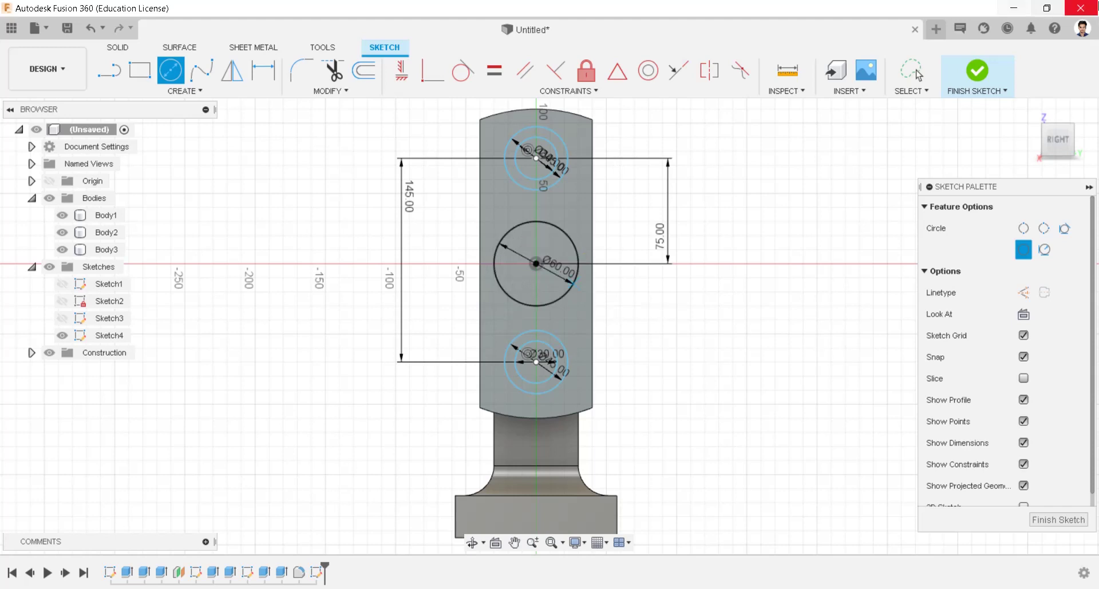
click(984, 79)
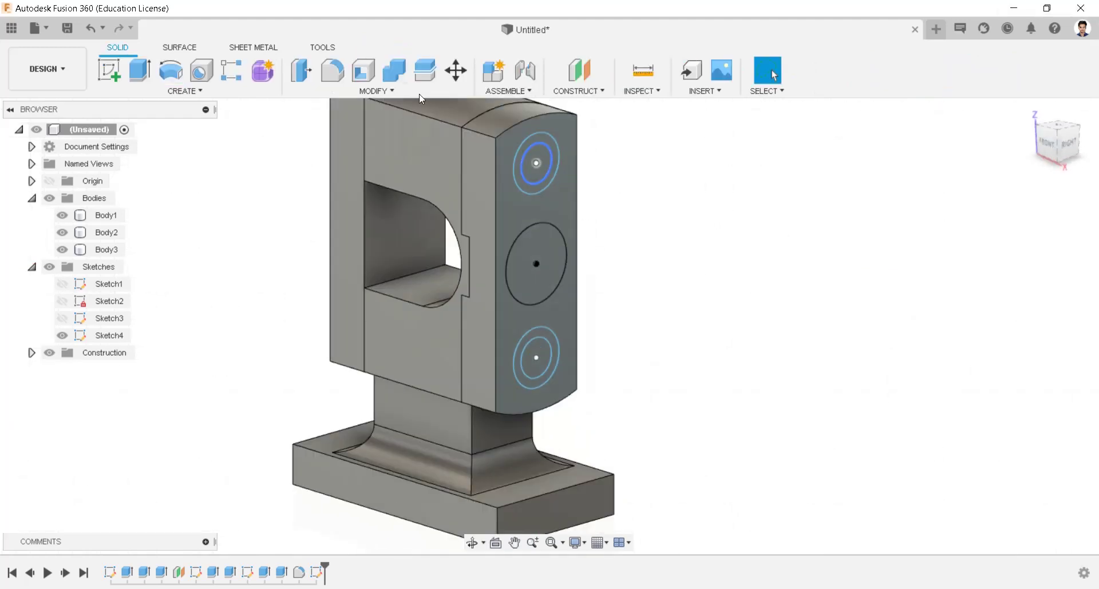
Extrude the two 30 mm circles 290 mm inward as a cut through the bodies, and show Sketch4 again.
click(140, 69)
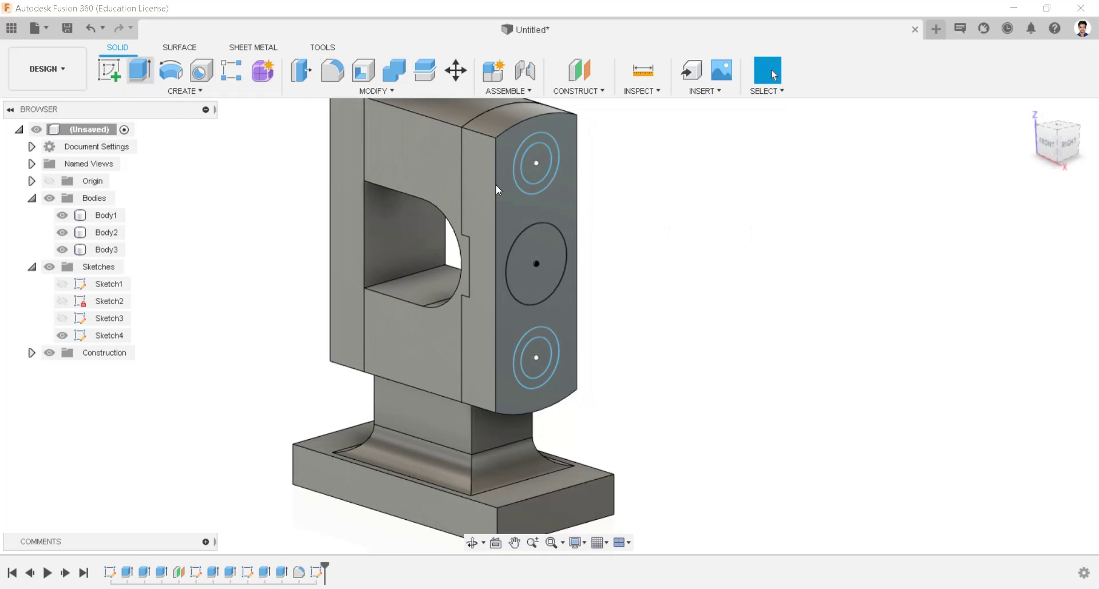
click(544, 163)
click(541, 345)
drag(541, 355, 244, 266)
click(1026, 418)
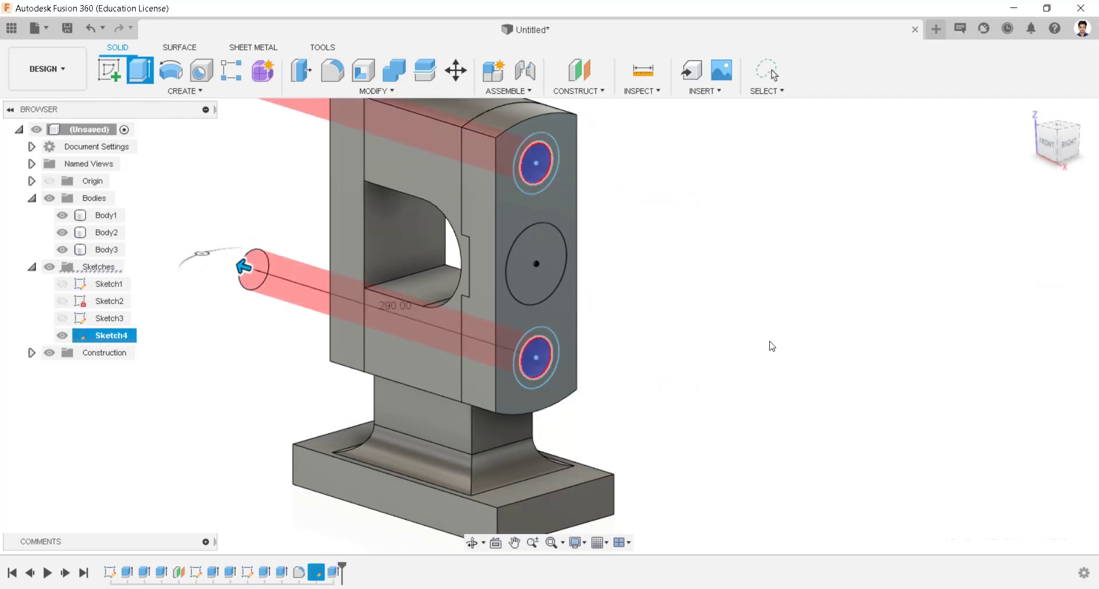
click(62, 336)
Extrude the central 60 mm circle 100 mm outward, joined to Body2.
key(e)
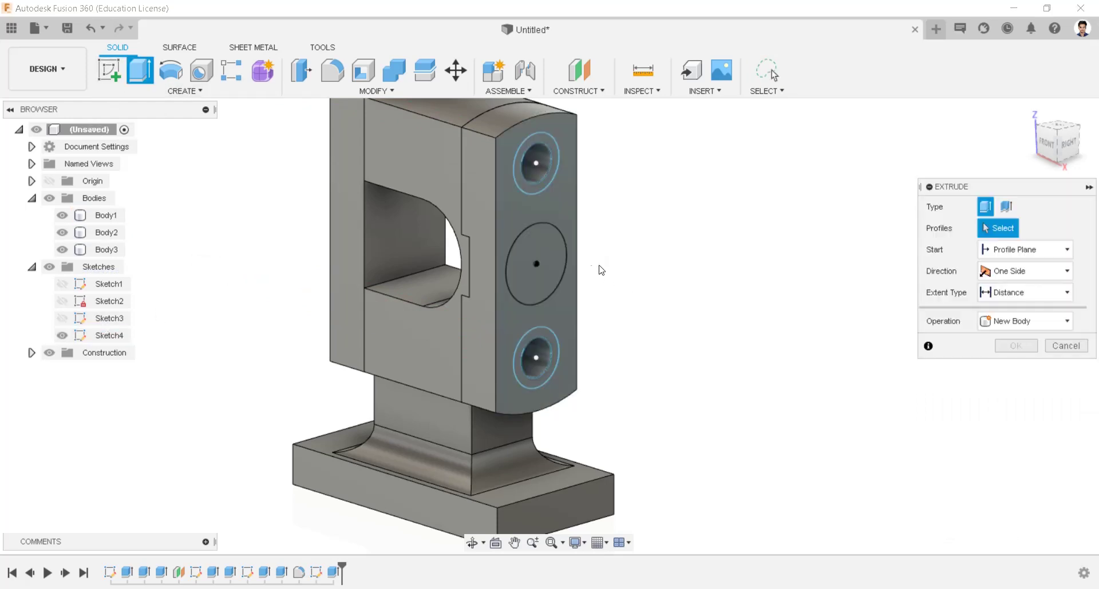
click(565, 260)
text(100)
key(Return)
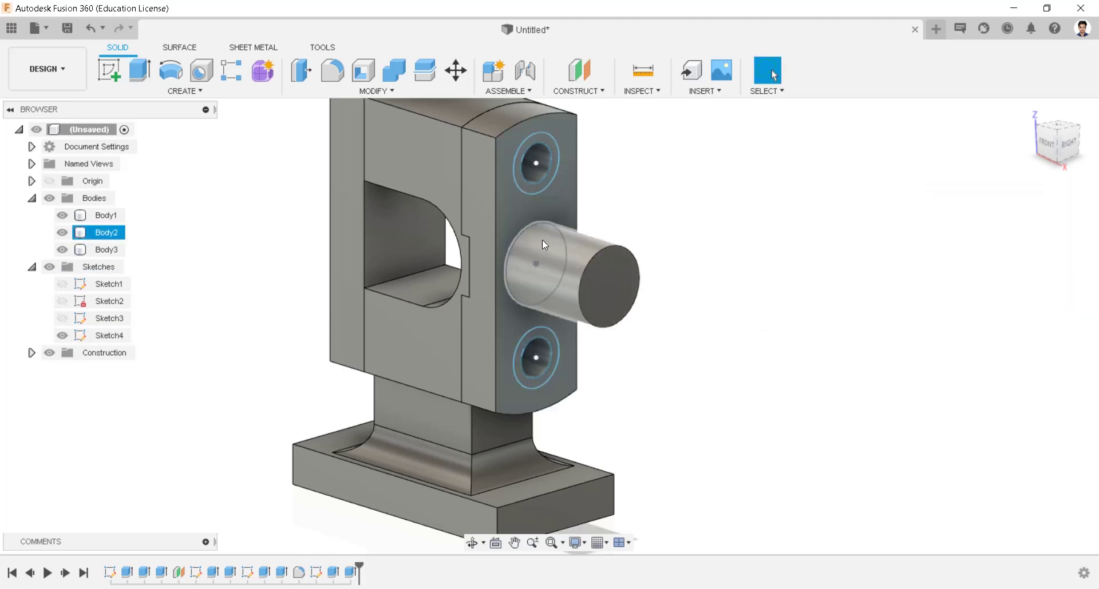
Extrude the upper 30 mm circle by -210 mm as a new body.
click(142, 78)
click(543, 154)
drag(549, 167, 361, 148)
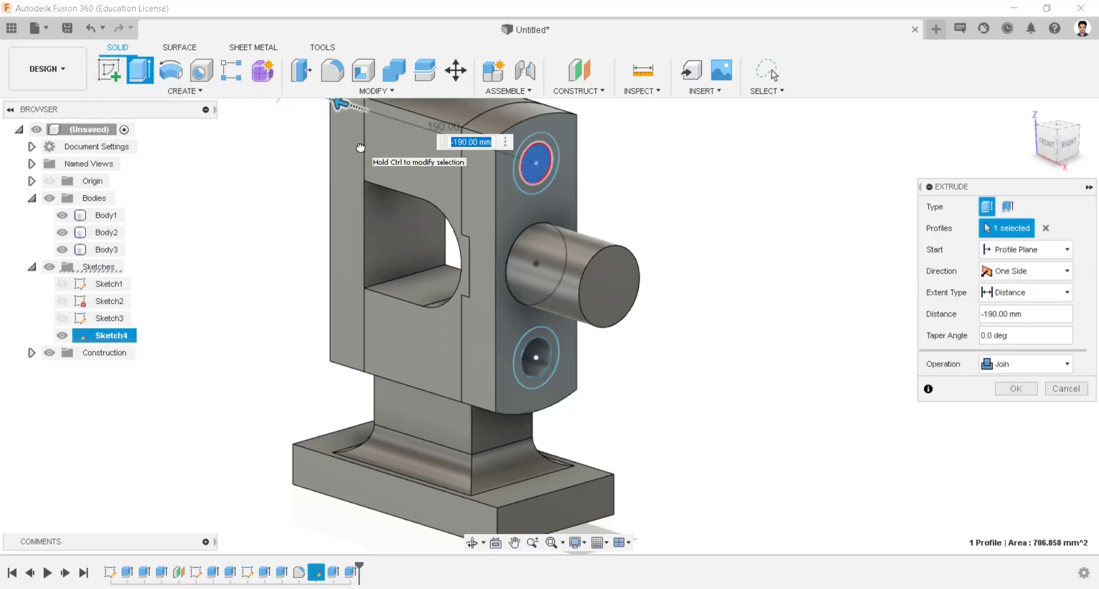
key(Return)
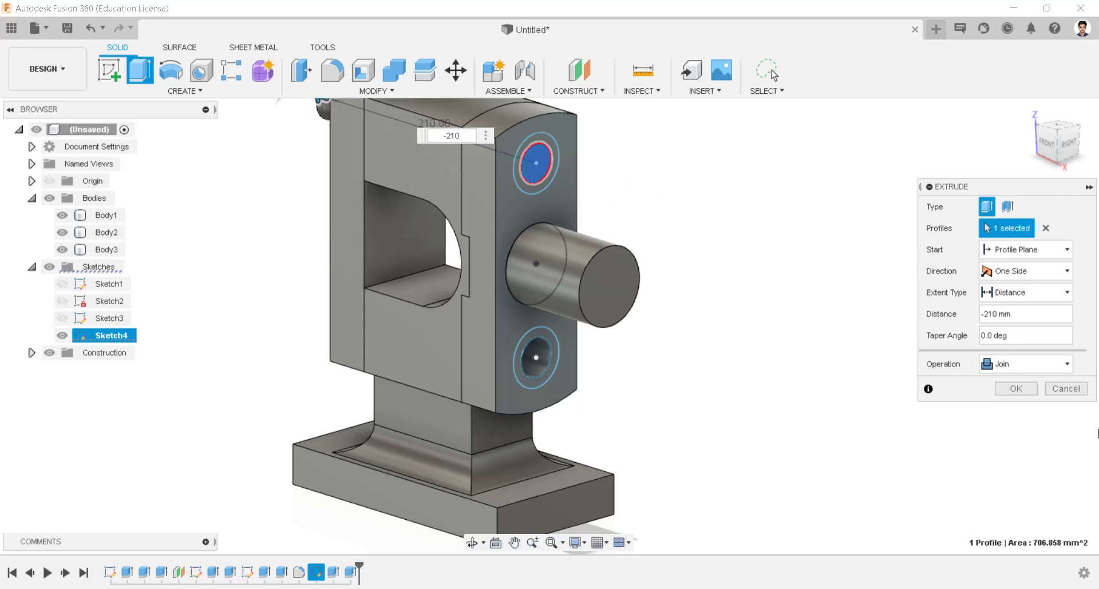
click(1033, 365)
click(1032, 429)
click(1030, 389)
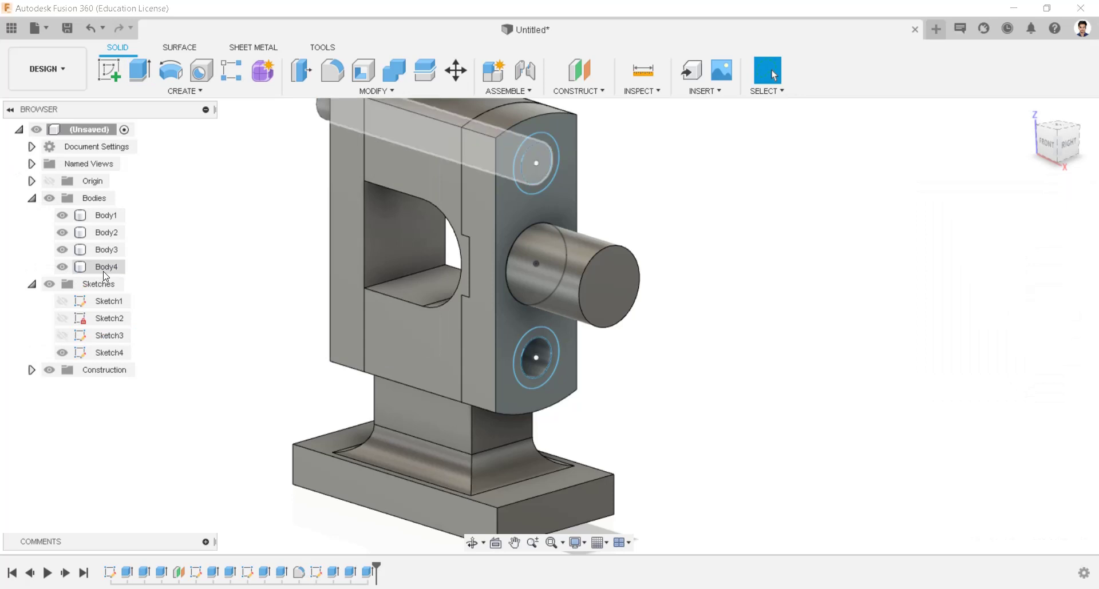
Isolate Body4, the new pin, and turn Sketch4 back on.
right_click(106, 266)
click(177, 574)
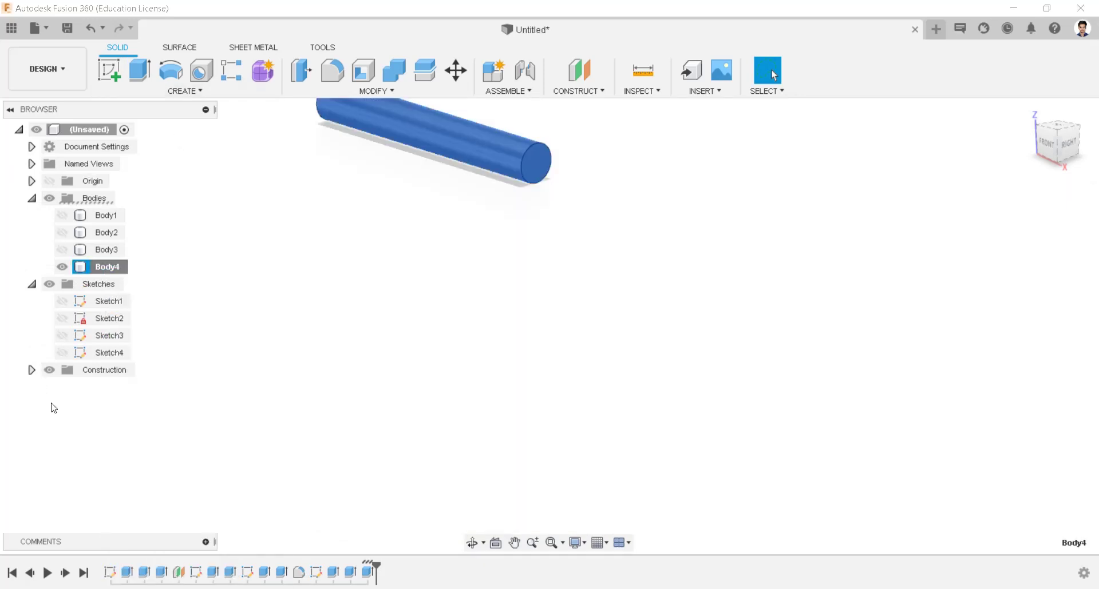
click(63, 353)
click(245, 111)
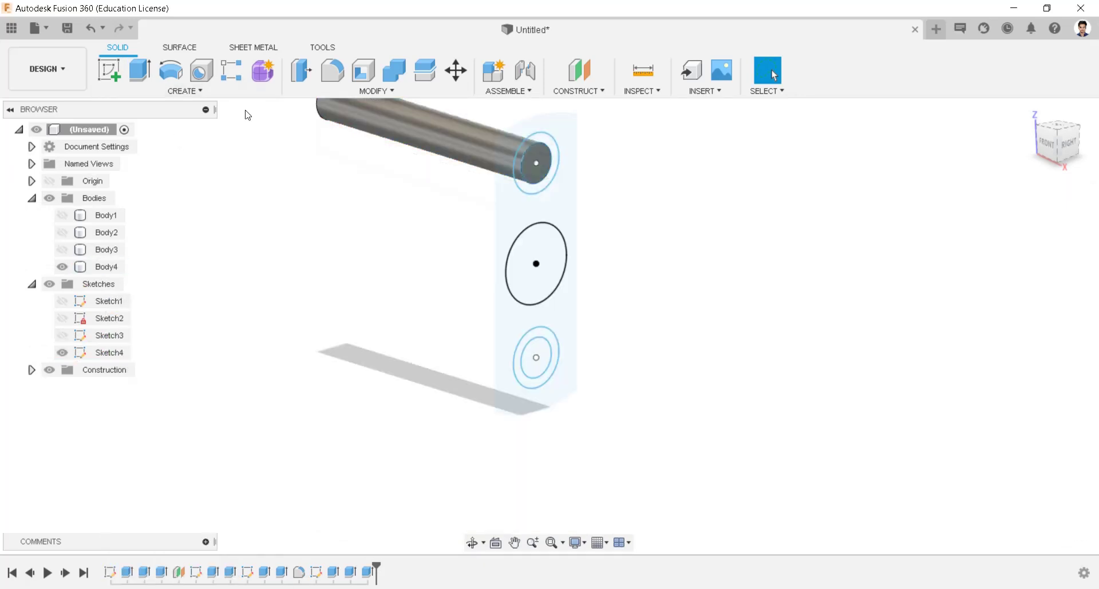
Extrude the full upper 45 mm circle 20 mm outward to form the bolt head on Body4.
click(140, 69)
click(541, 165)
click(537, 181)
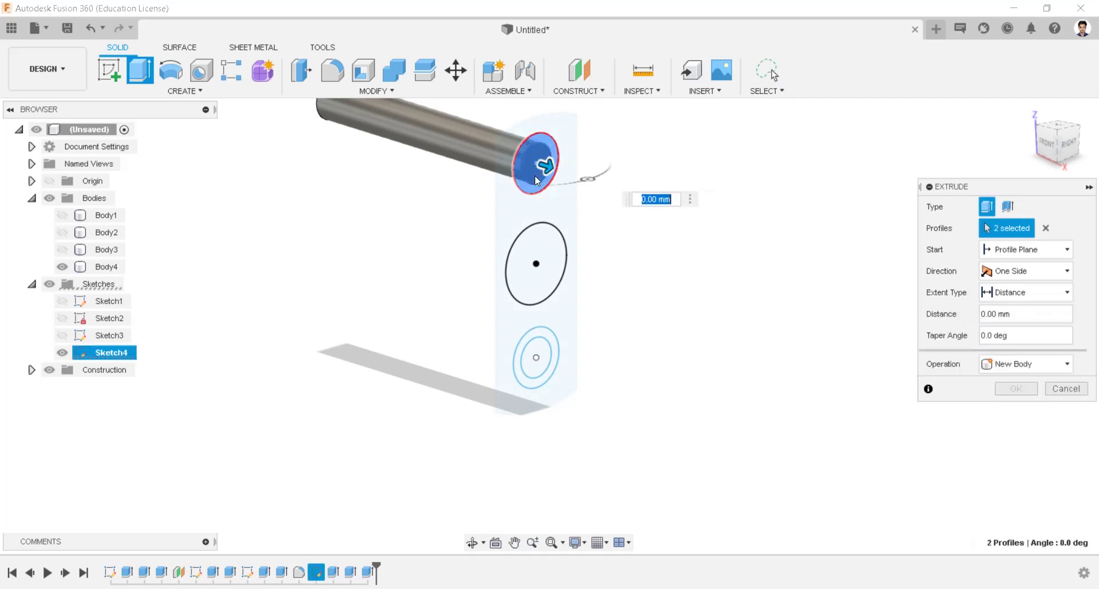
text(20)
key(Return)
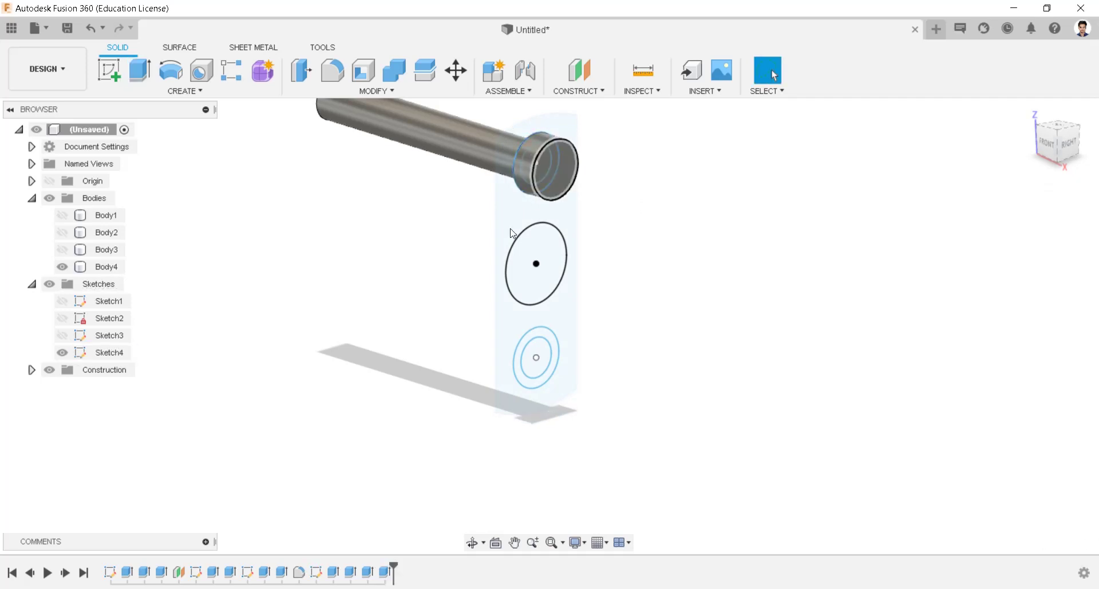
Add a modeled ISO Metric M30x3.5 right-hand thread, 50 mm long with 0 mm offset, at the free end of the bolt shank.
scroll(511, 233, down, 3)
middle_drag(476, 233, 584, 302)
scroll(462, 230, up, 2)
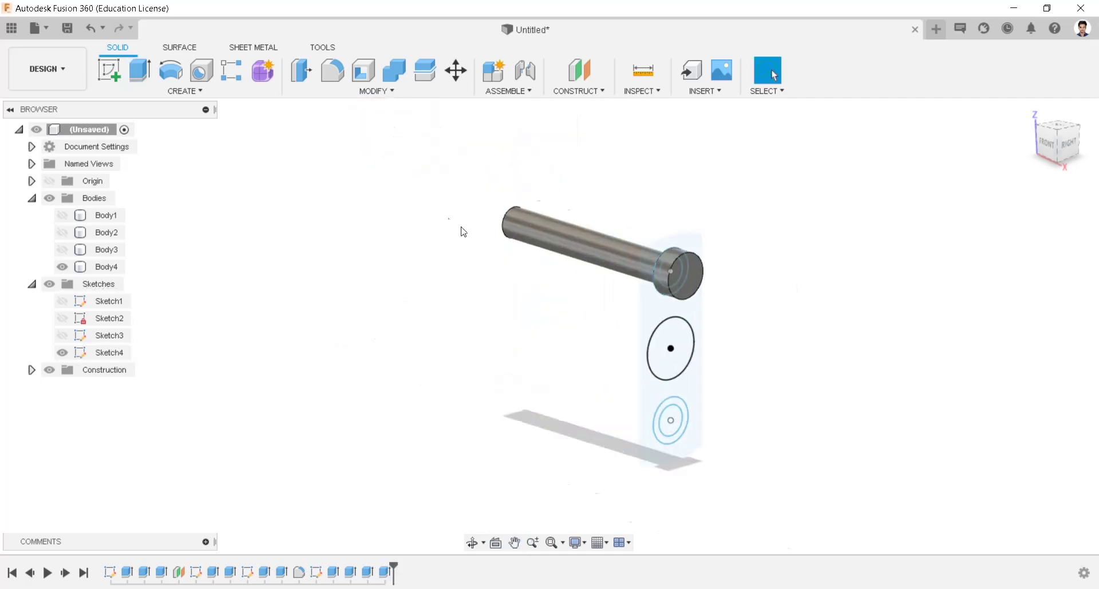
scroll(463, 232, up, 2)
click(171, 90)
key(Escape)
click(572, 232)
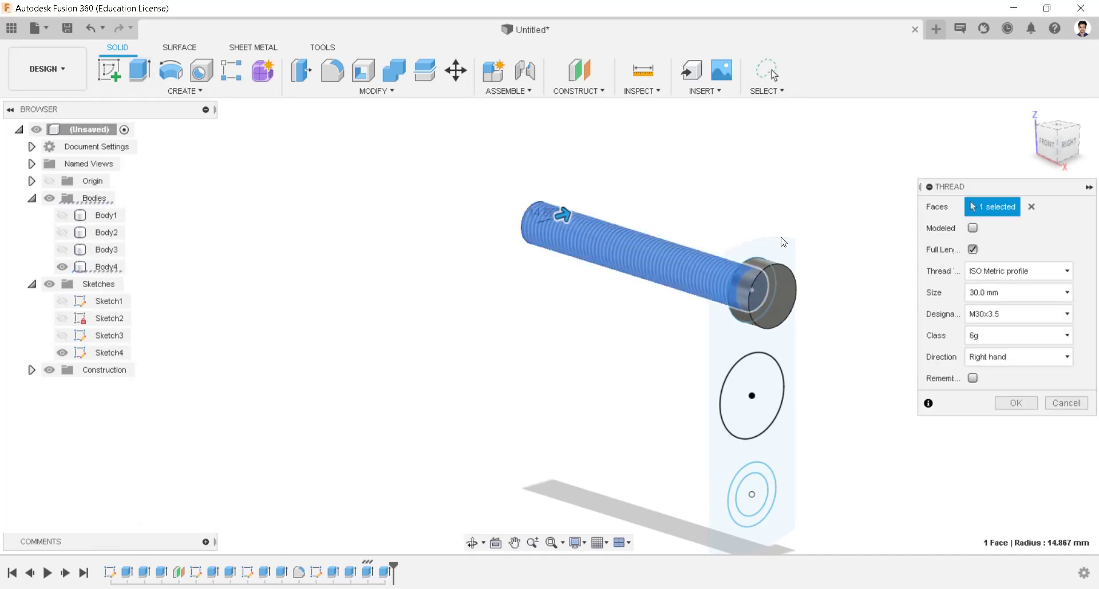
click(973, 251)
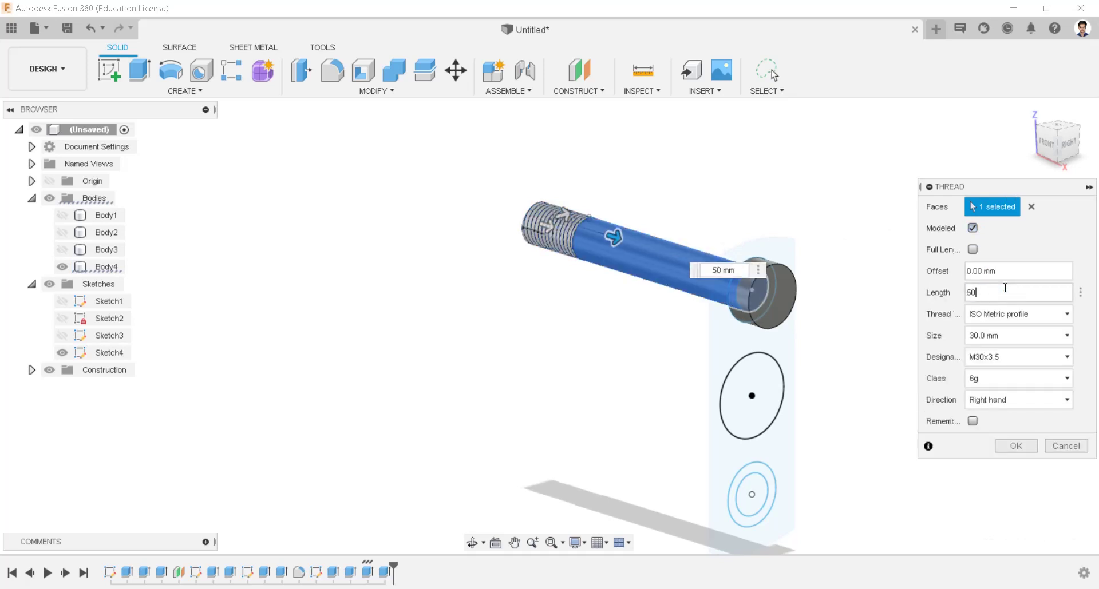
click(1003, 446)
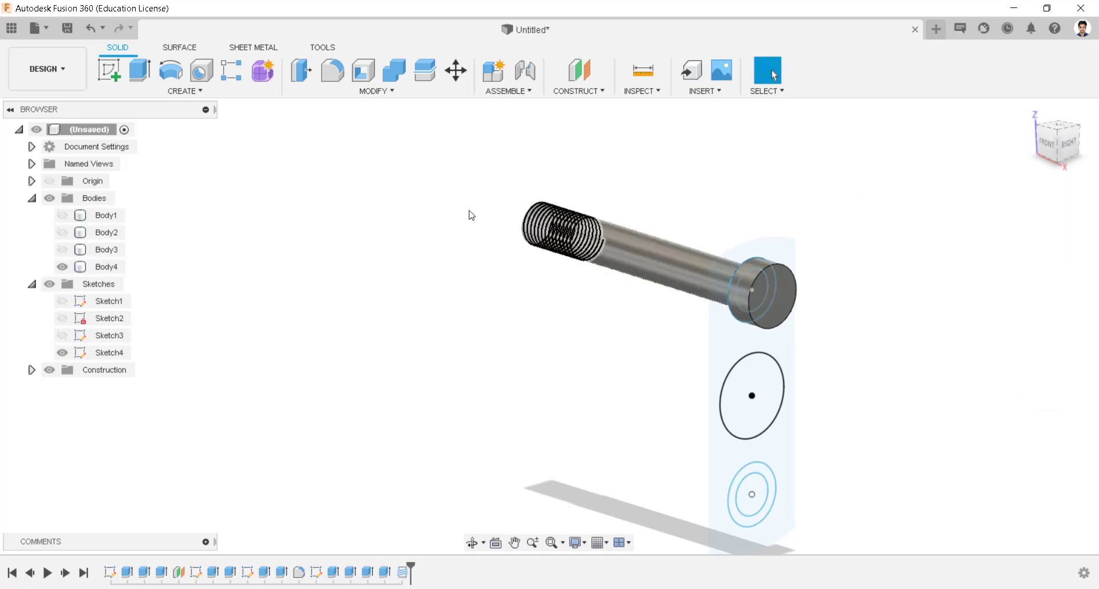
Unisolate Body4 to bring back the other bodies, and hide Sketch4.
right_click(106, 267)
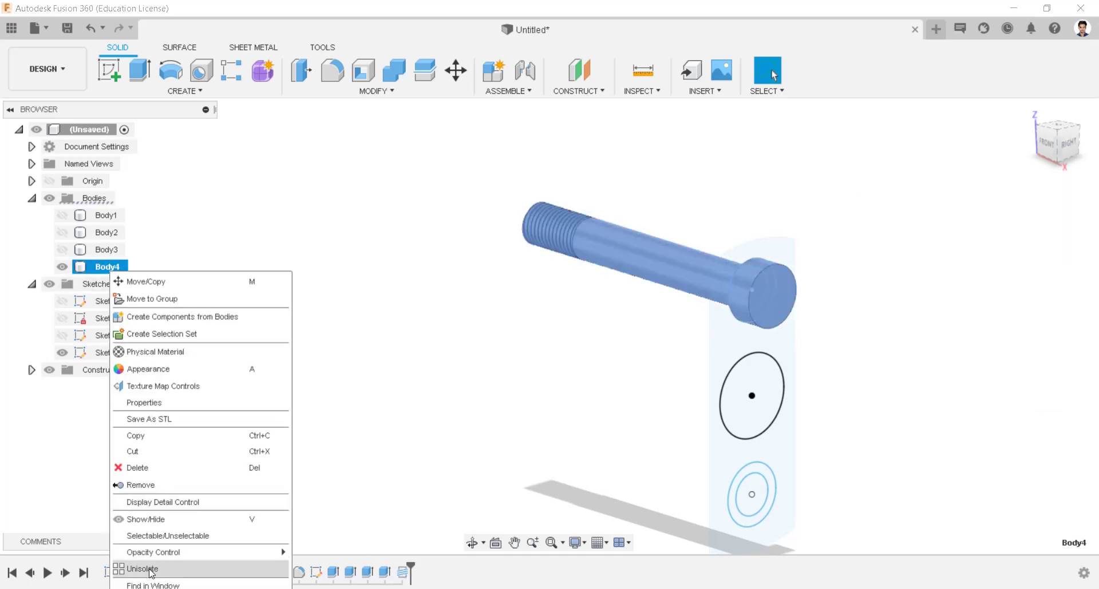
click(147, 569)
shift+middle_drag(595, 395, 634, 424)
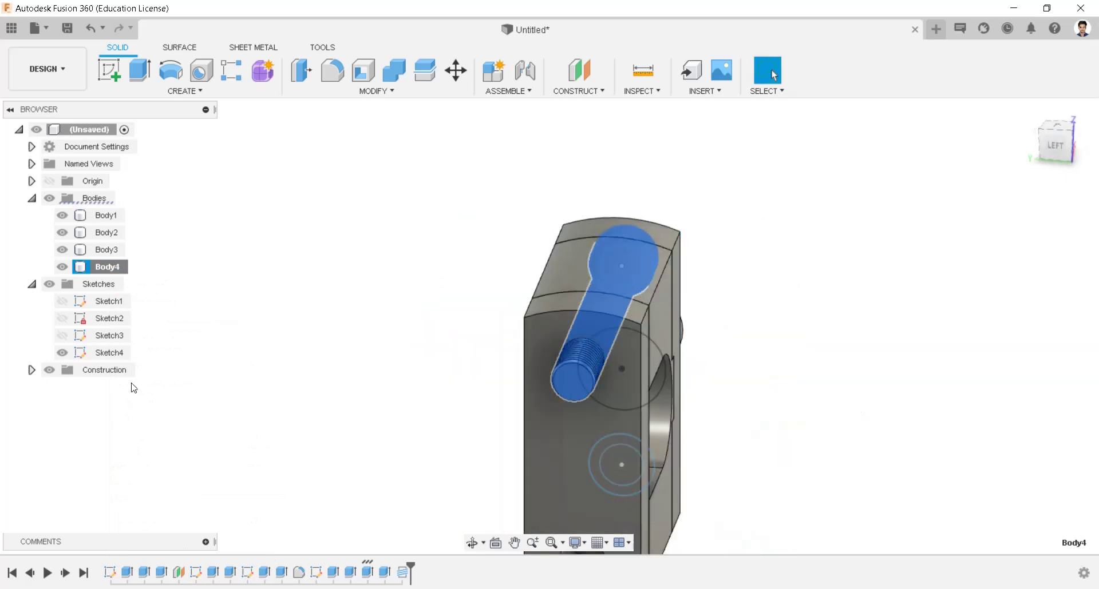
click(81, 355)
click(62, 352)
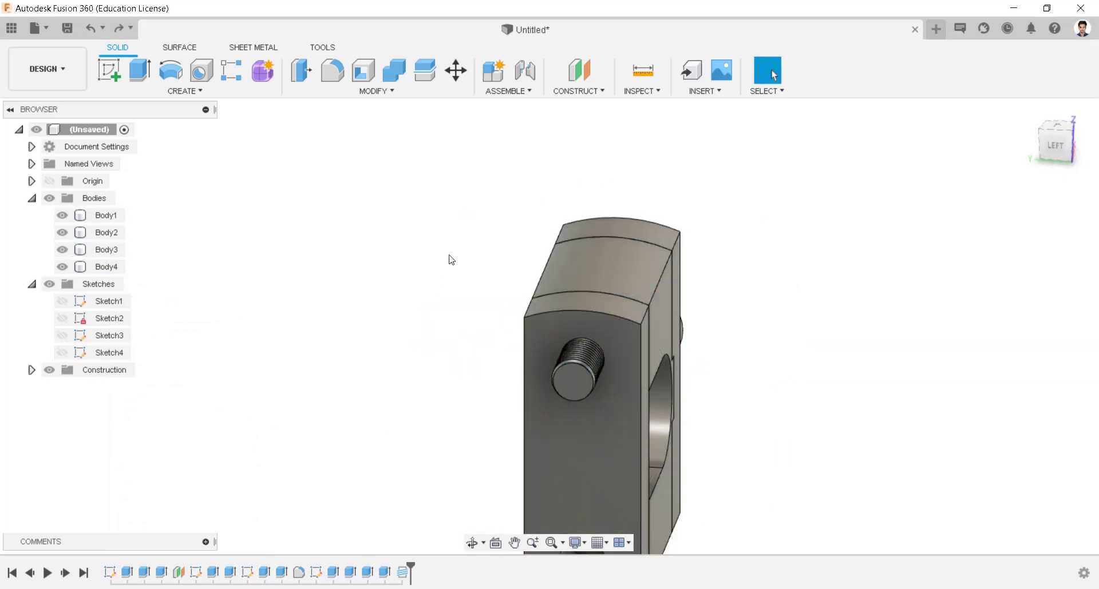
Start a sketch on the side face where the threaded bolt end emerges and draw a 30 mm circle centred on the bolt.
click(1030, 119)
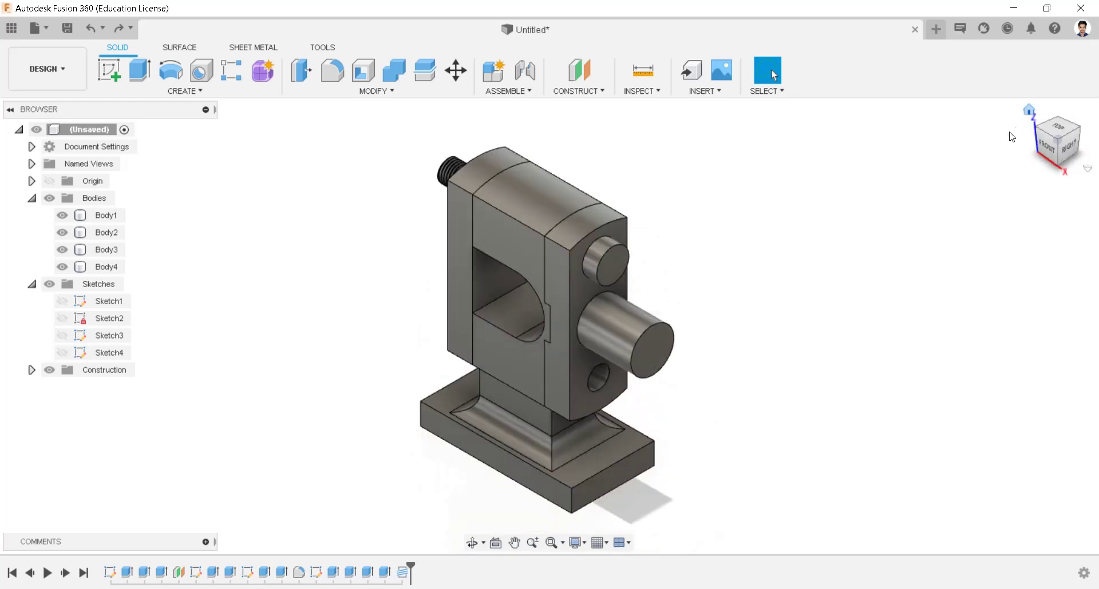
click(452, 273)
shift+middle_drag(452, 273, 633, 319)
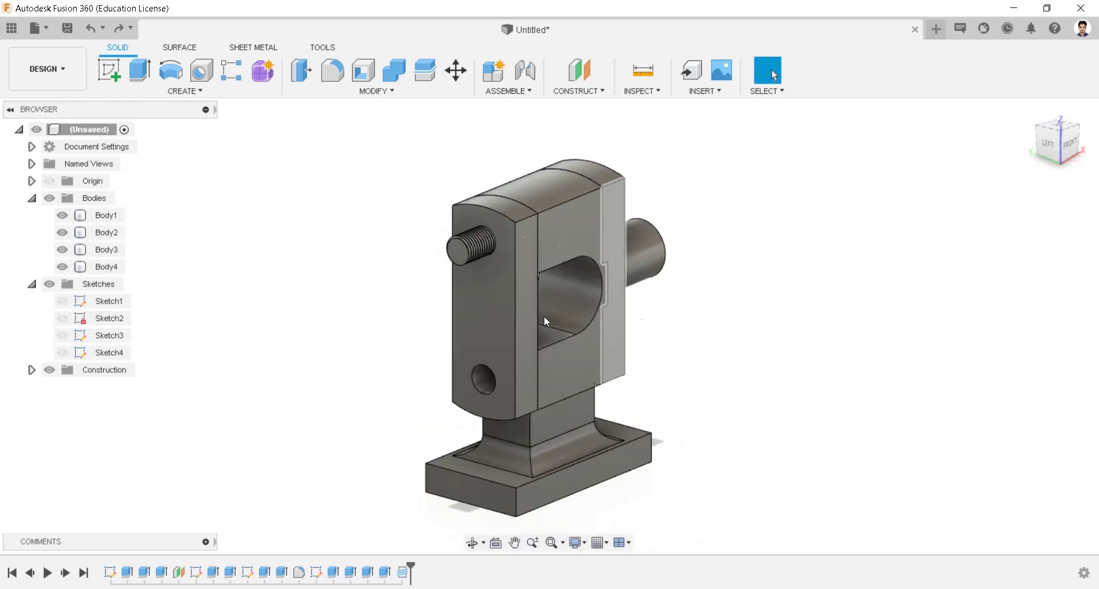
right_click(473, 297)
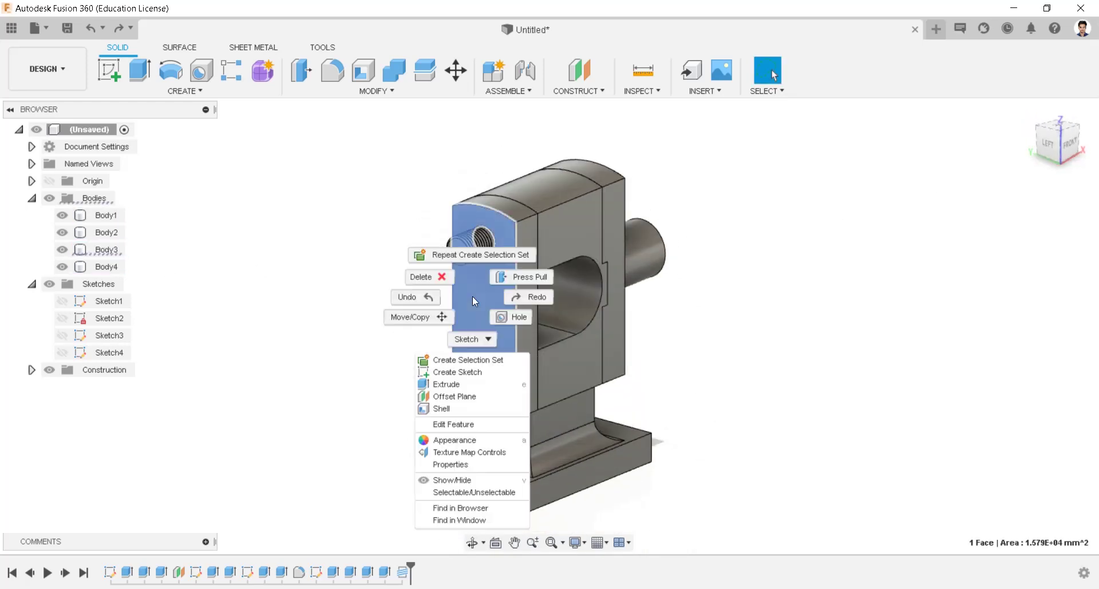
click(457, 372)
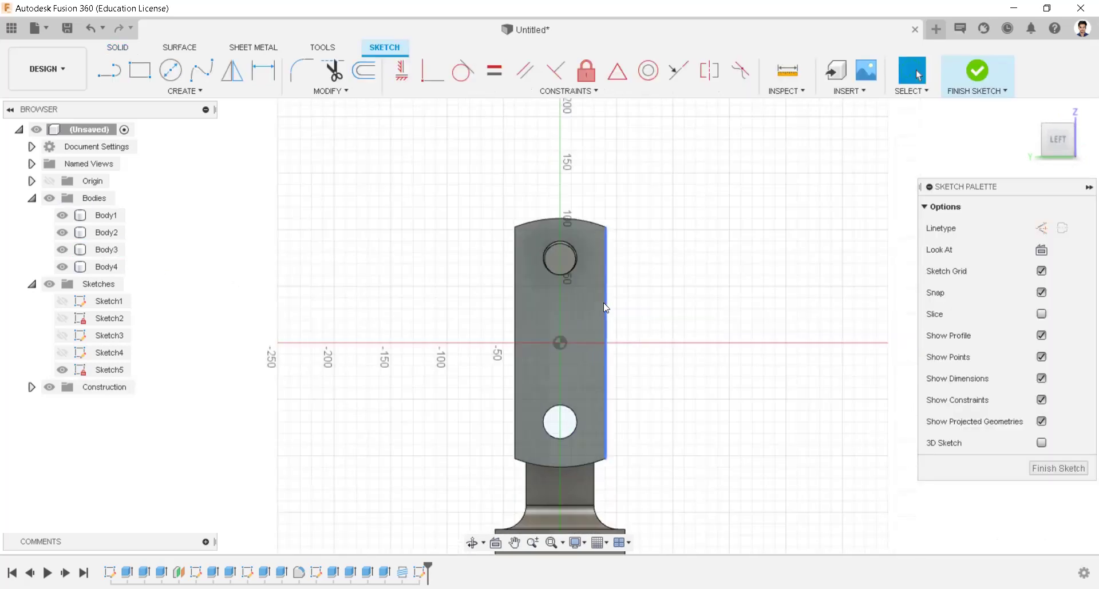
click(163, 67)
click(543, 197)
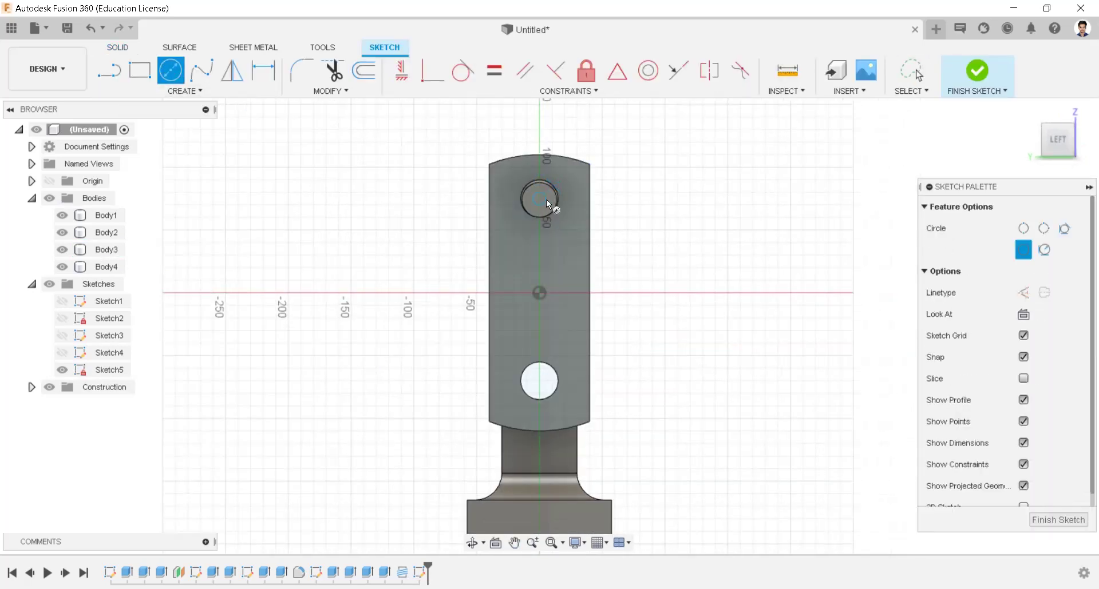
text(30)
key(Return)
Draw a circumscribed six-sided polygon of 30 mm radius concentric with the 30 mm circle, and finish the sketch.
click(178, 89)
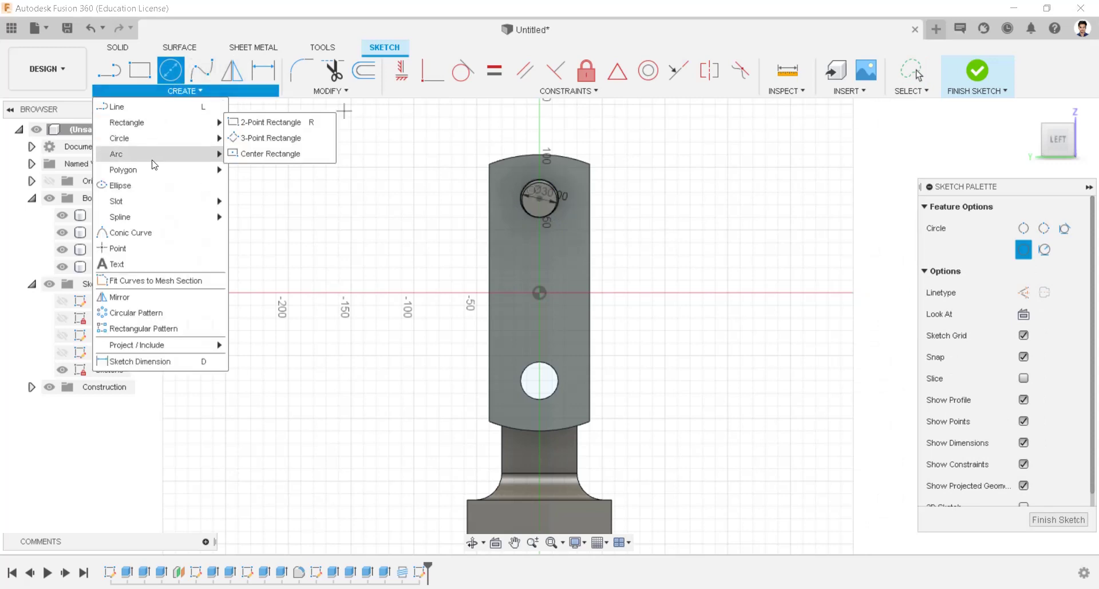
mouse_move(153, 170)
click(289, 184)
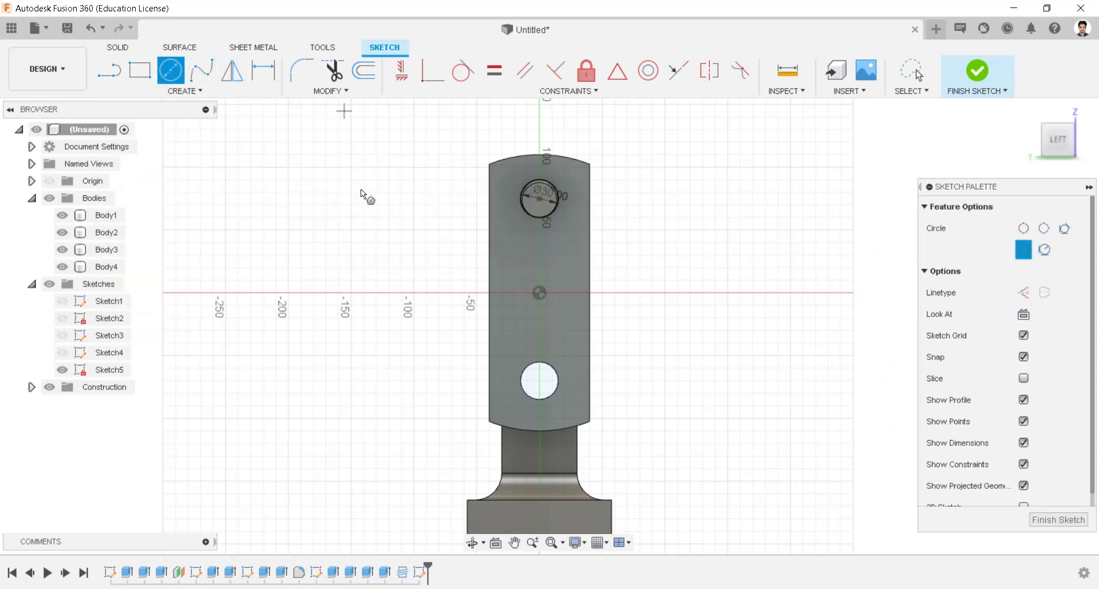
click(537, 199)
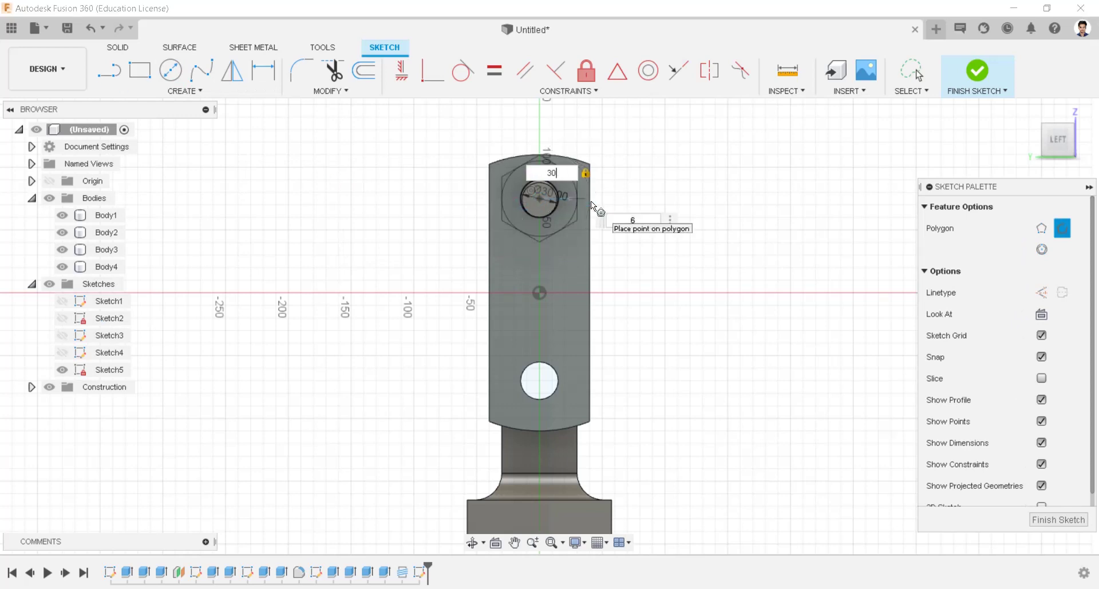
click(591, 200)
scroll(591, 201, up, 2)
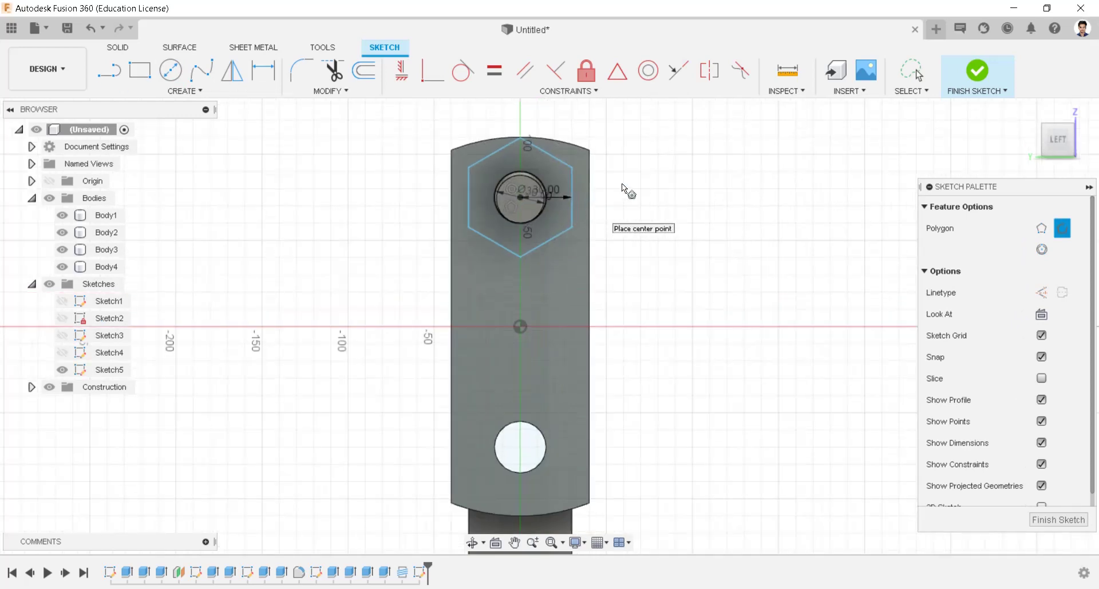
click(977, 71)
Extrude the hexagonal ring around the bolt 35 mm outward as a new body to form the nut.
key(e)
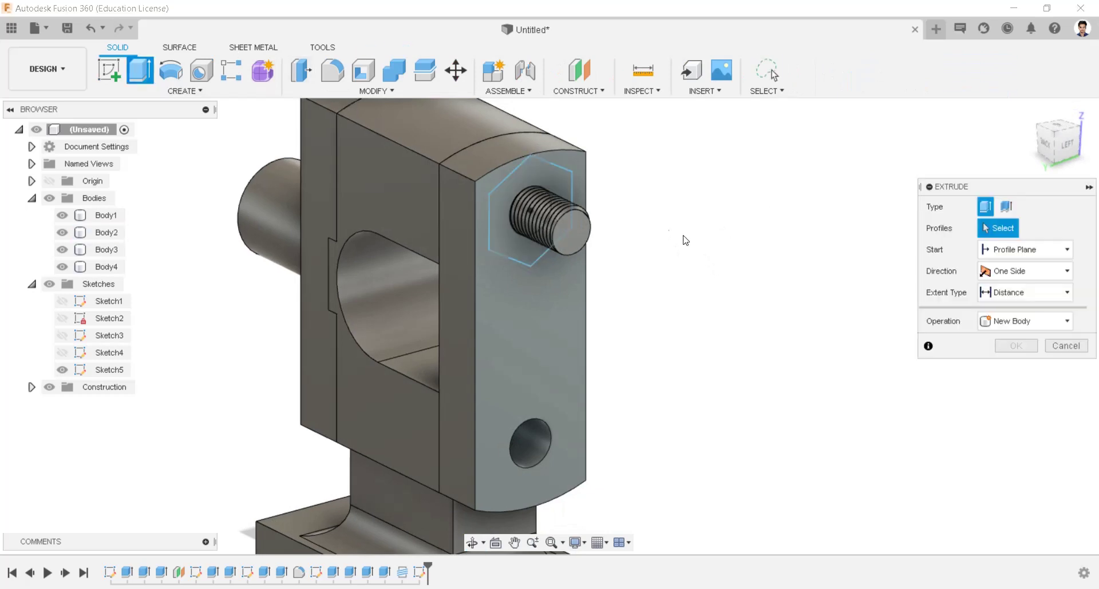
click(565, 192)
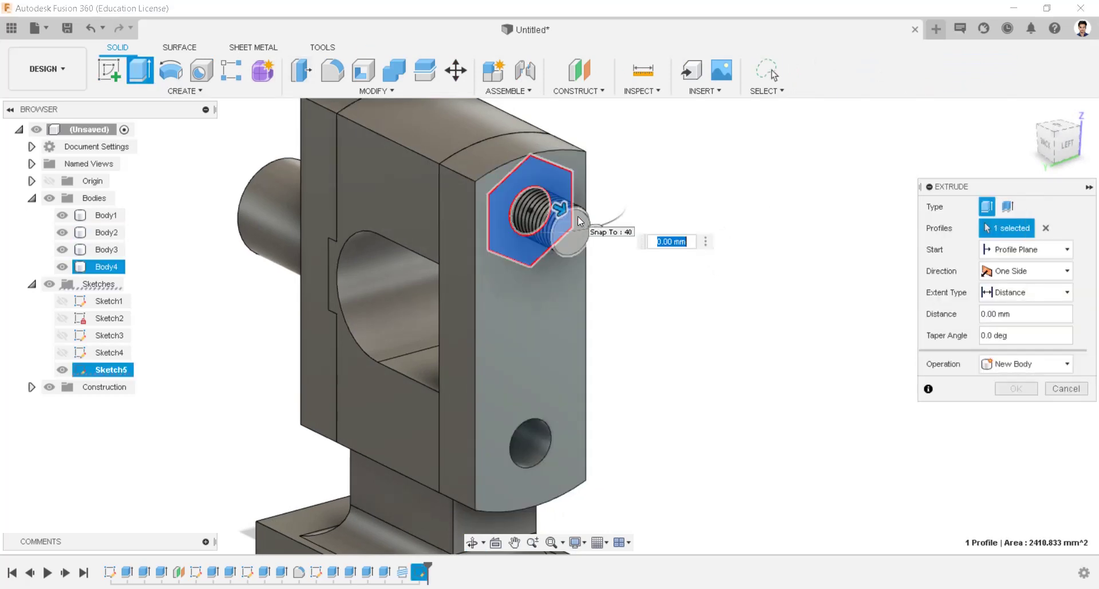
text(35)
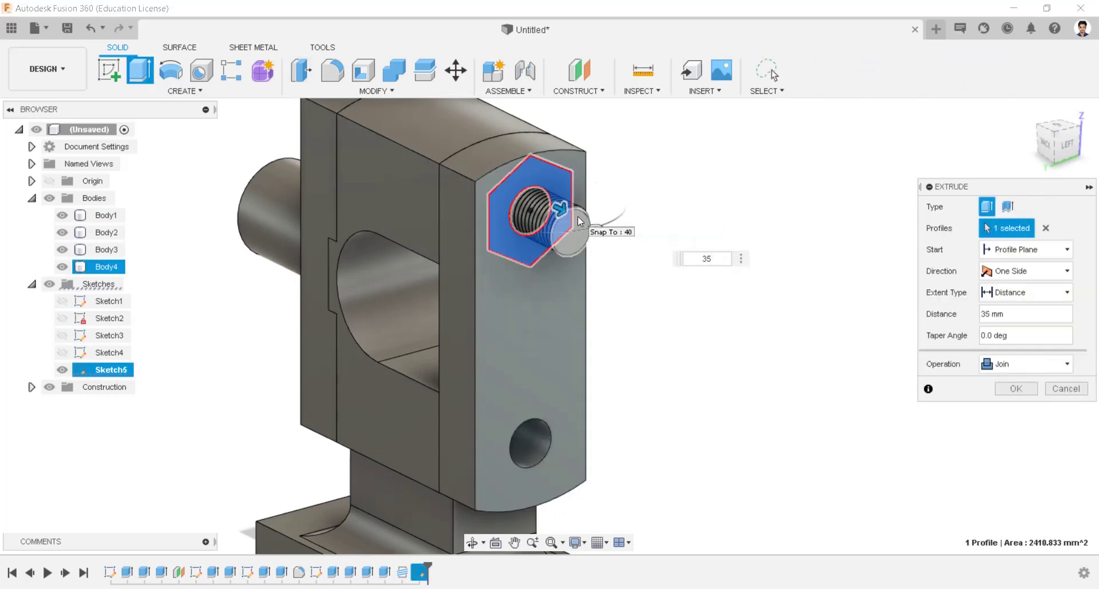
click(1053, 365)
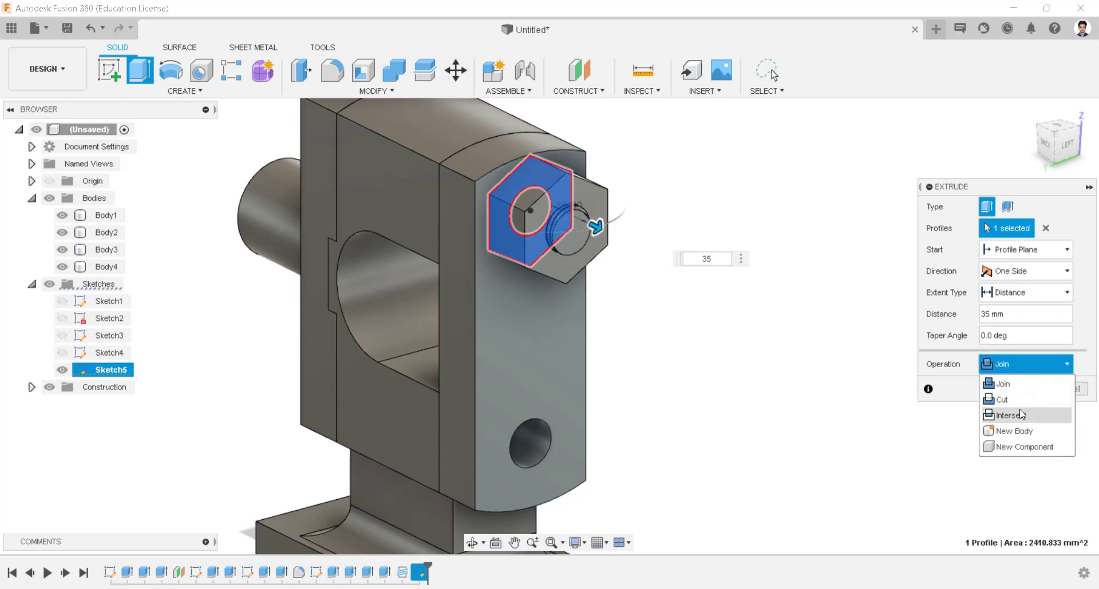
click(1025, 439)
click(1016, 389)
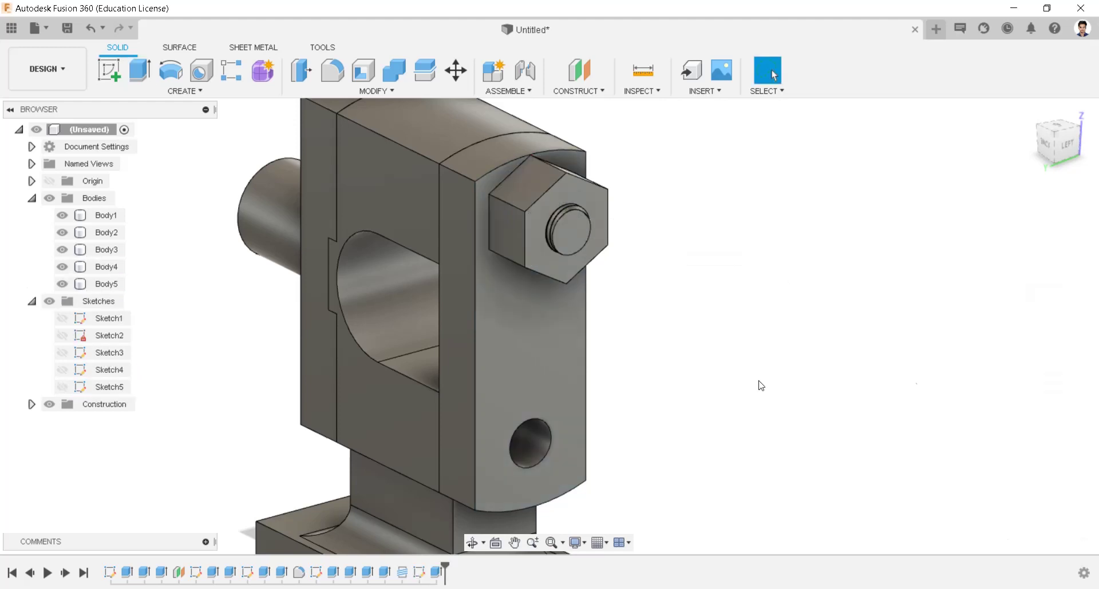
Start a sketch on the vertical mid-plane through the nut and draw a short diagonal line near the nut's upper outer corner.
shift+middle_drag(408, 344, 352, 244)
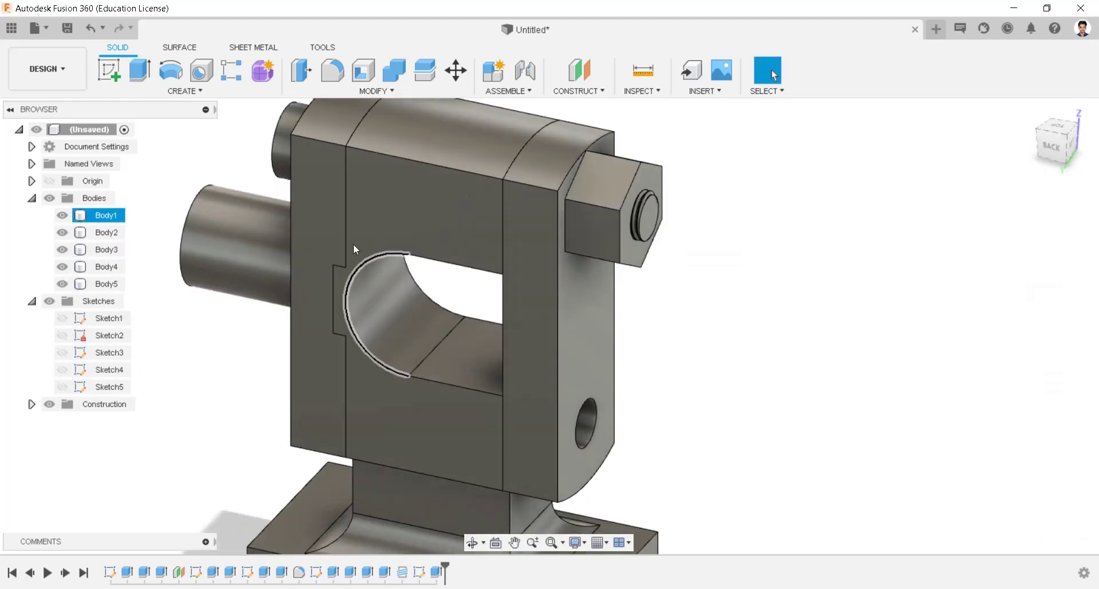
click(107, 74)
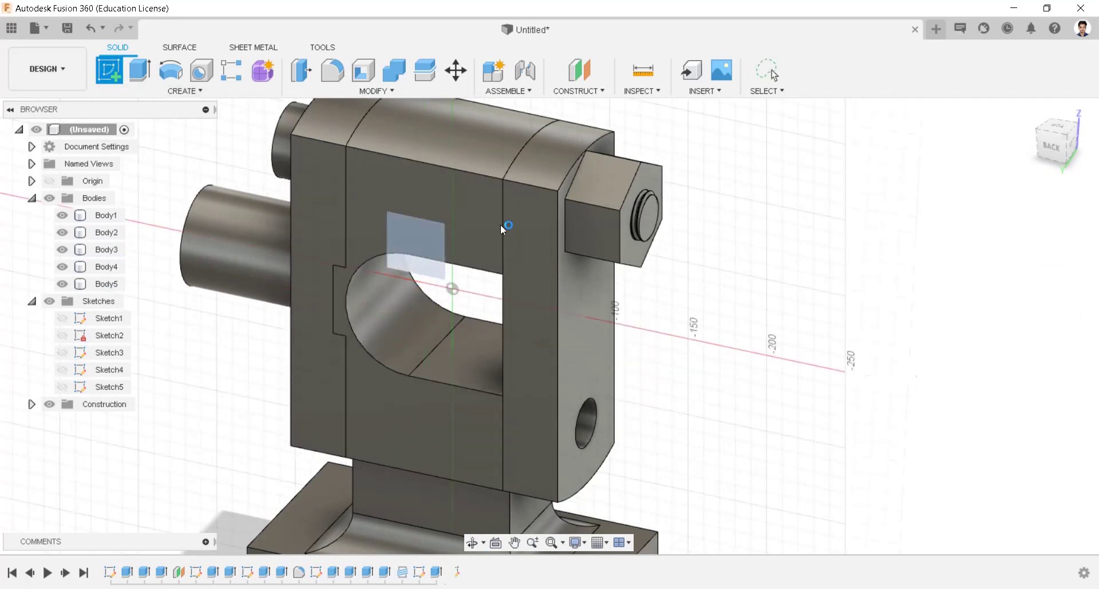
click(500, 224)
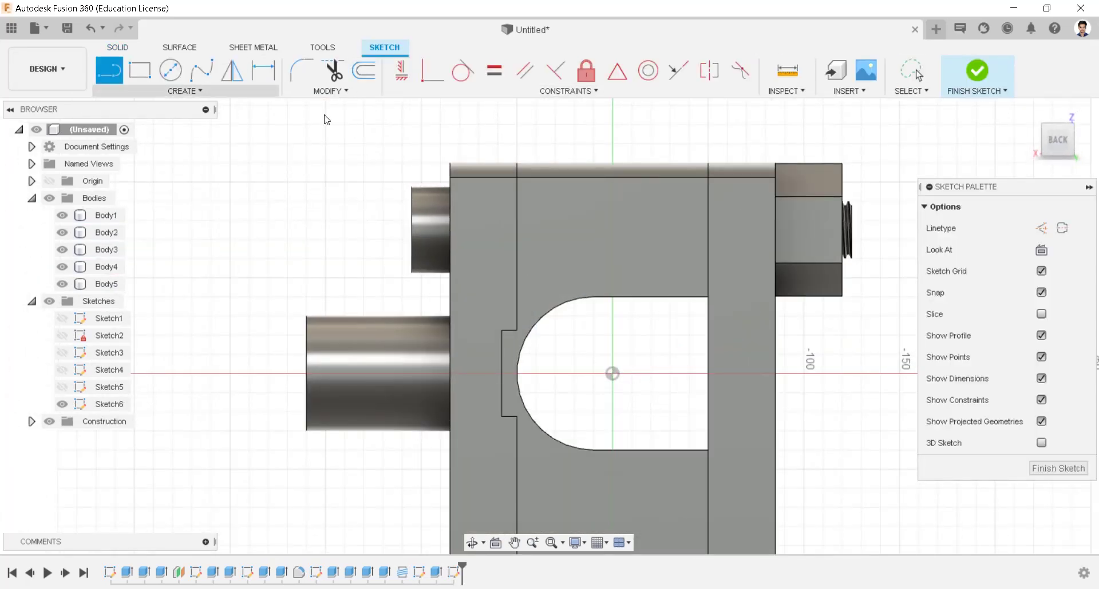
scroll(872, 229, up, 5)
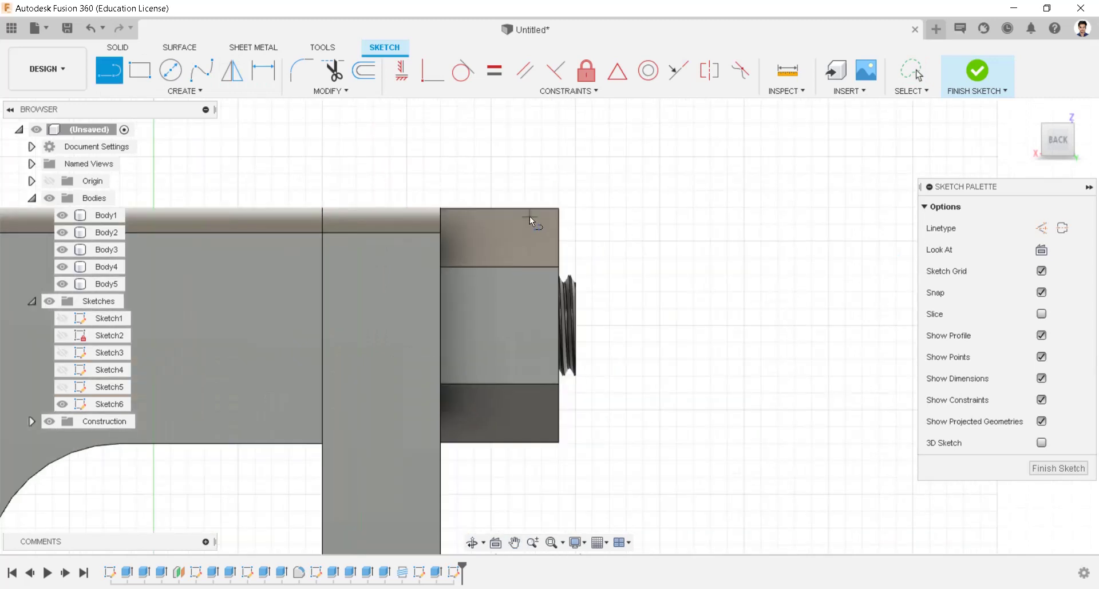
click(528, 216)
click(543, 241)
key(Escape)
Make the diagonal line's endpoints coincident with the nut's upper edge and outer end edge.
click(447, 76)
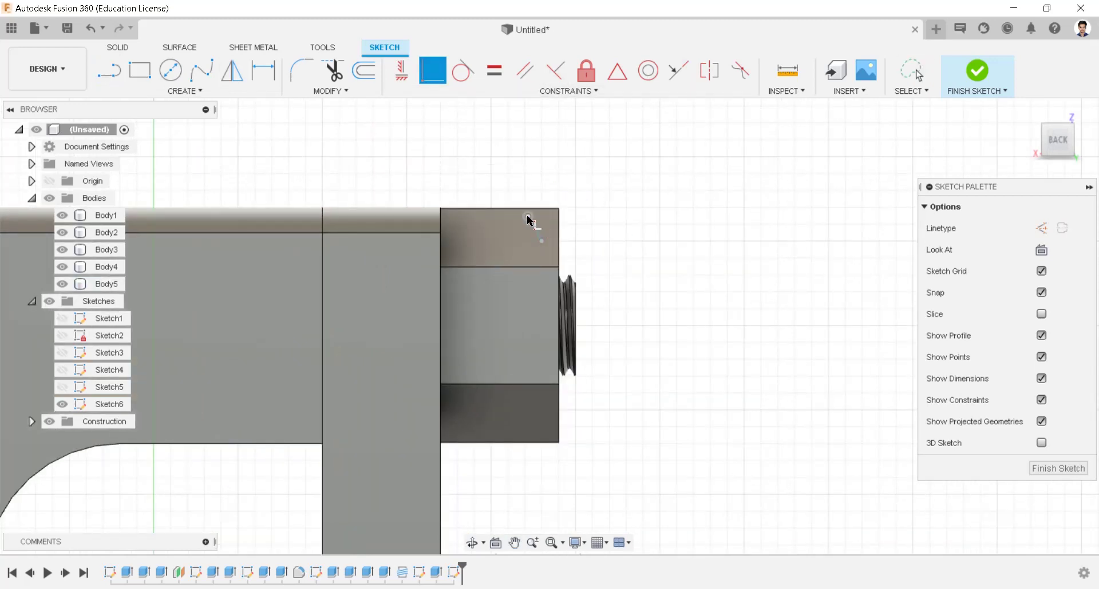
scroll(538, 217, up, 3)
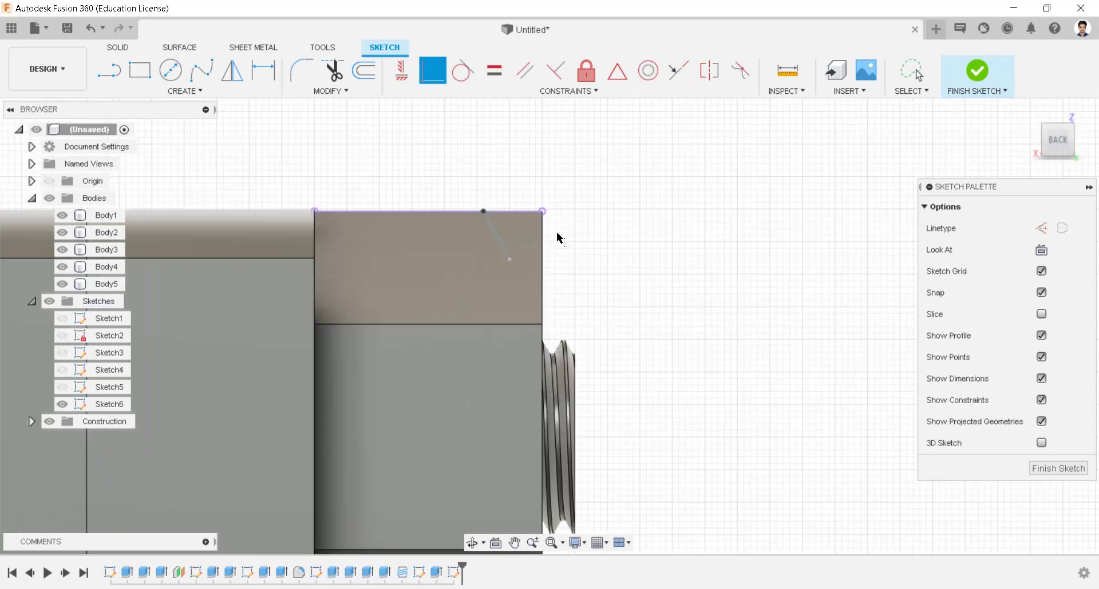
click(511, 259)
click(543, 266)
scroll(543, 265, down, 2)
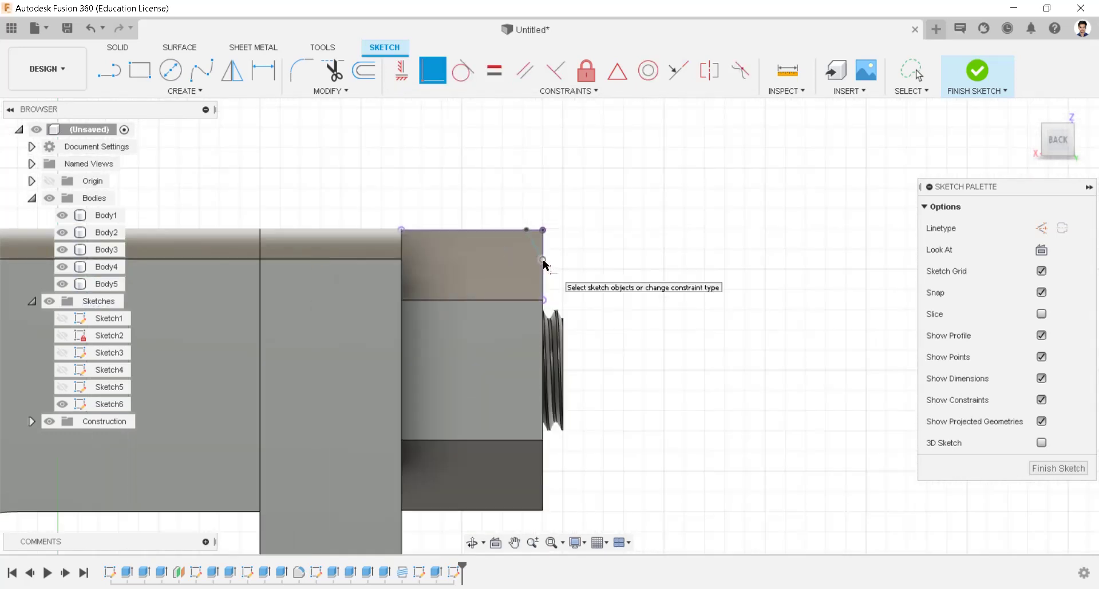
Dimension both line endpoints 4.7 mm from the nut's upper outer corner, horizontally and vertically, and finish the sketch.
key(d)
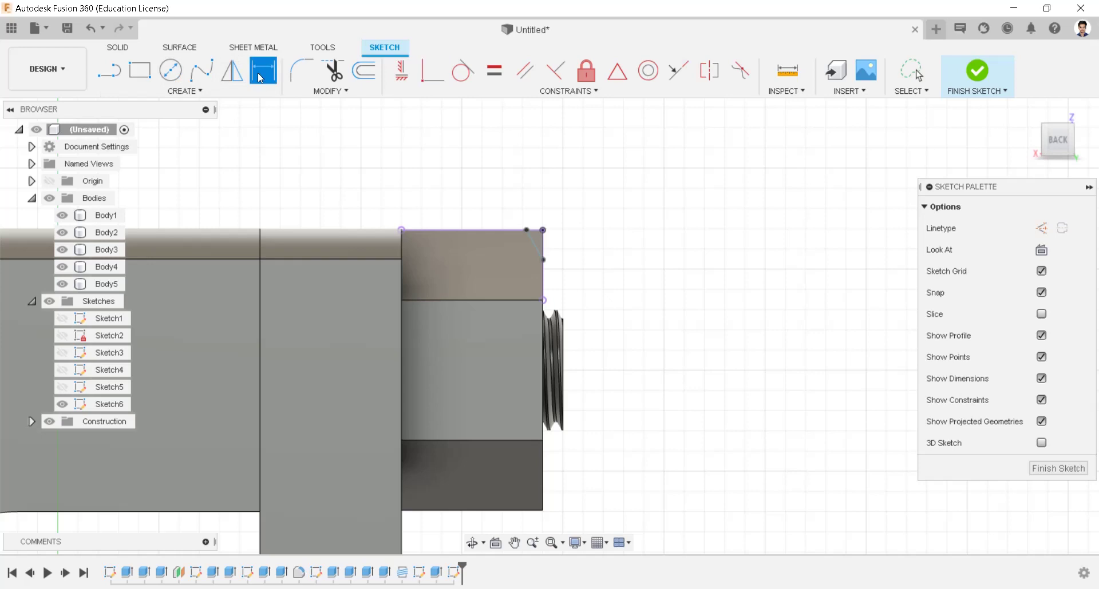
scroll(501, 228, up, 2)
click(558, 244)
click(584, 245)
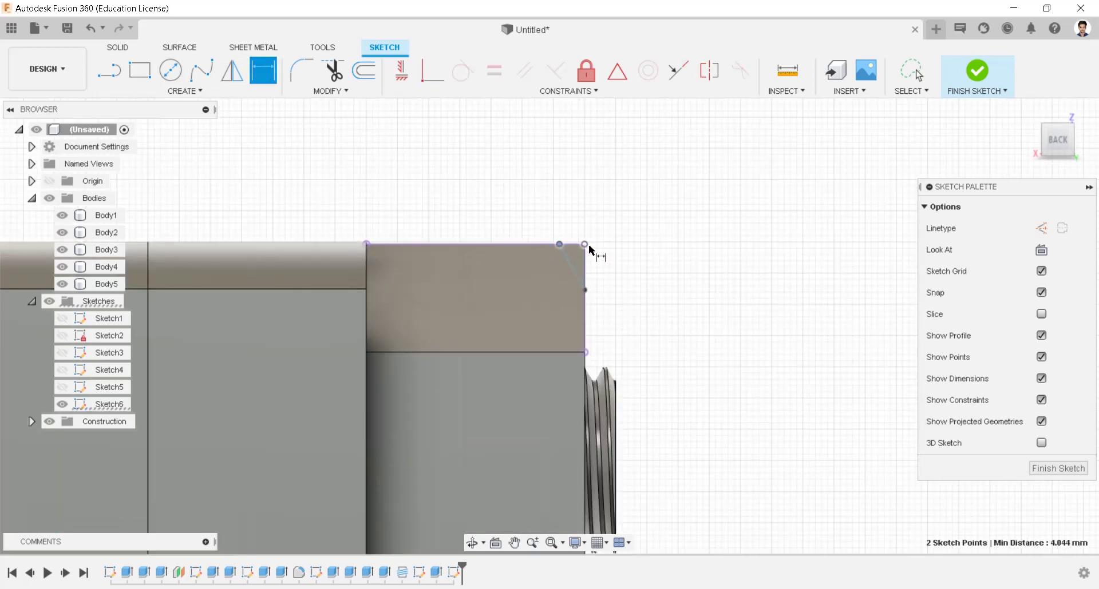
click(576, 199)
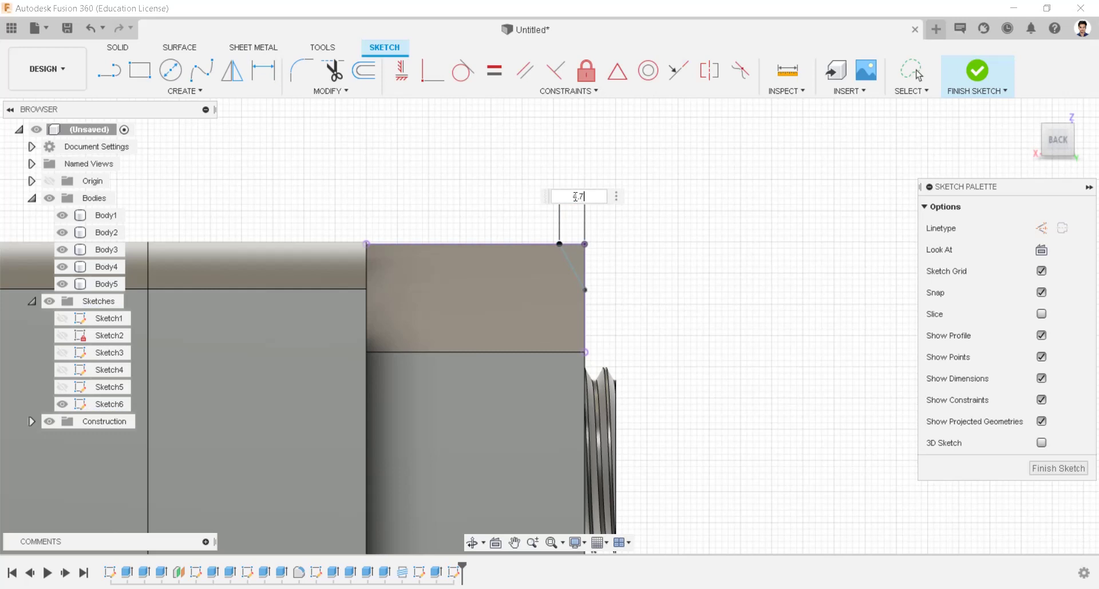
key(Return)
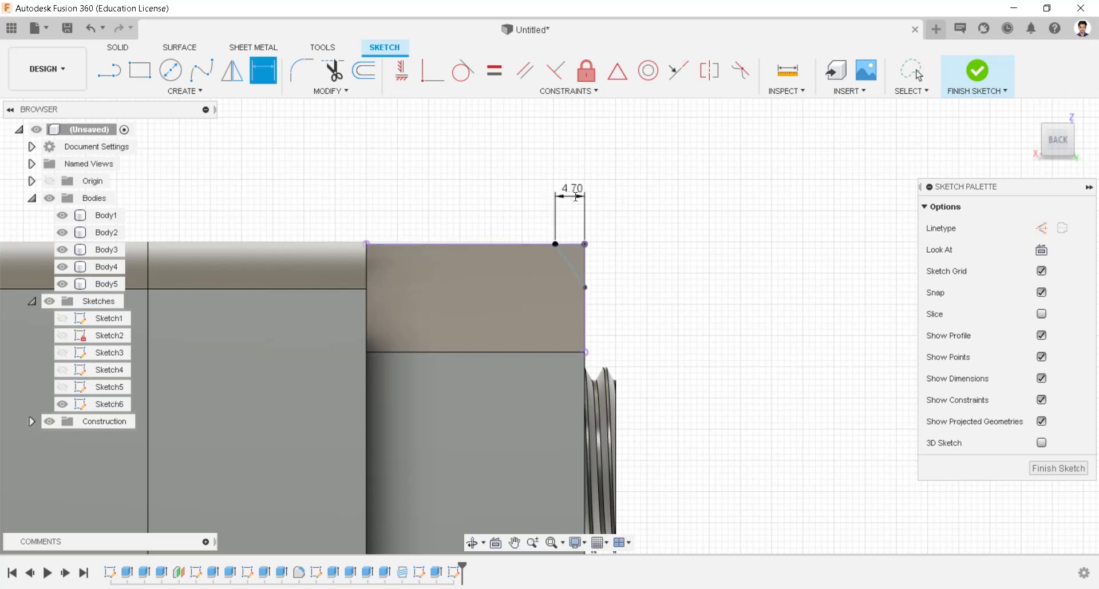
click(585, 245)
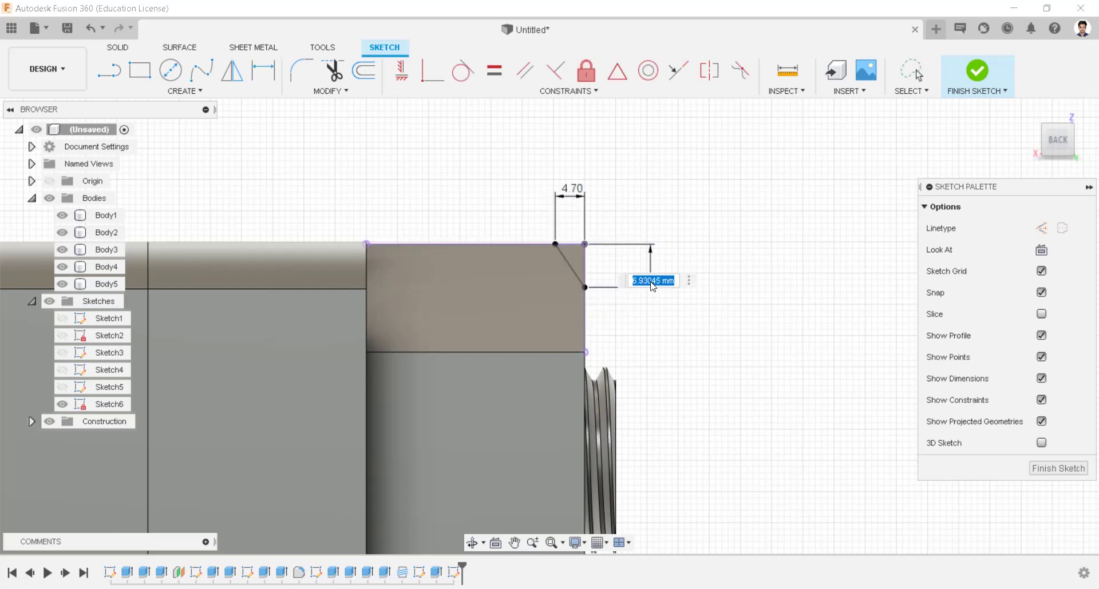
click(650, 281)
key(Return)
scroll(658, 289, down, 4)
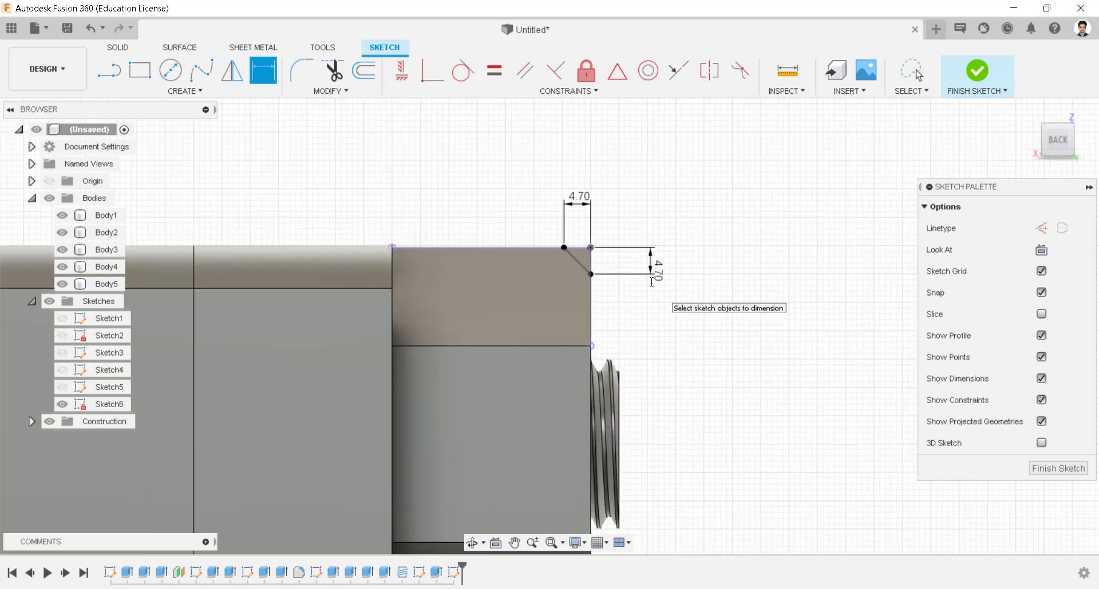
click(977, 73)
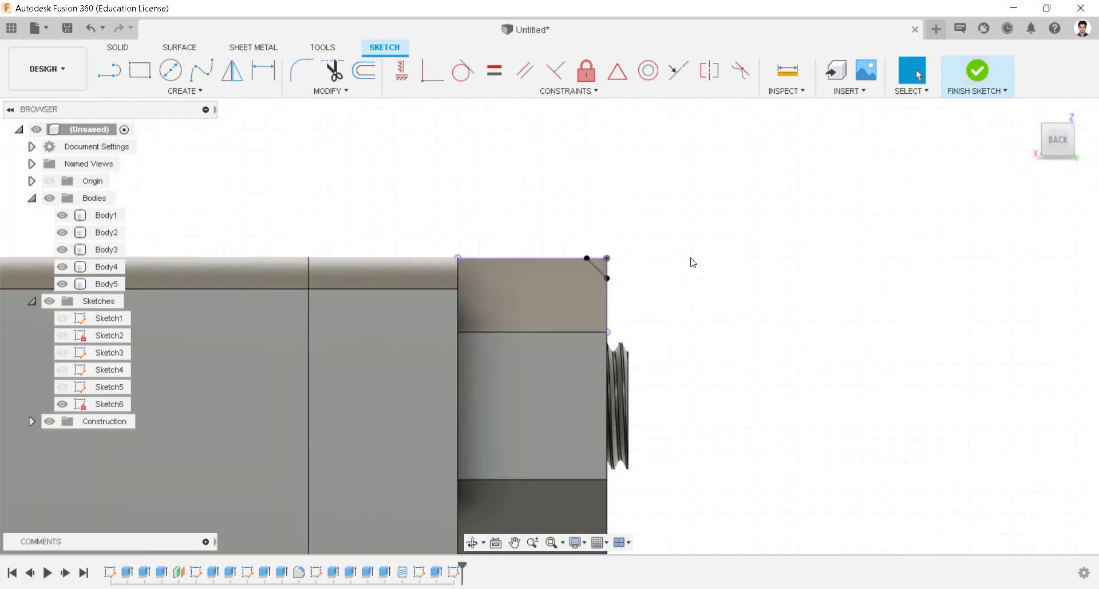
Revolve the small corner triangle 360° about the bolt axis as a cut to chamfer the nut's outer corners.
click(160, 74)
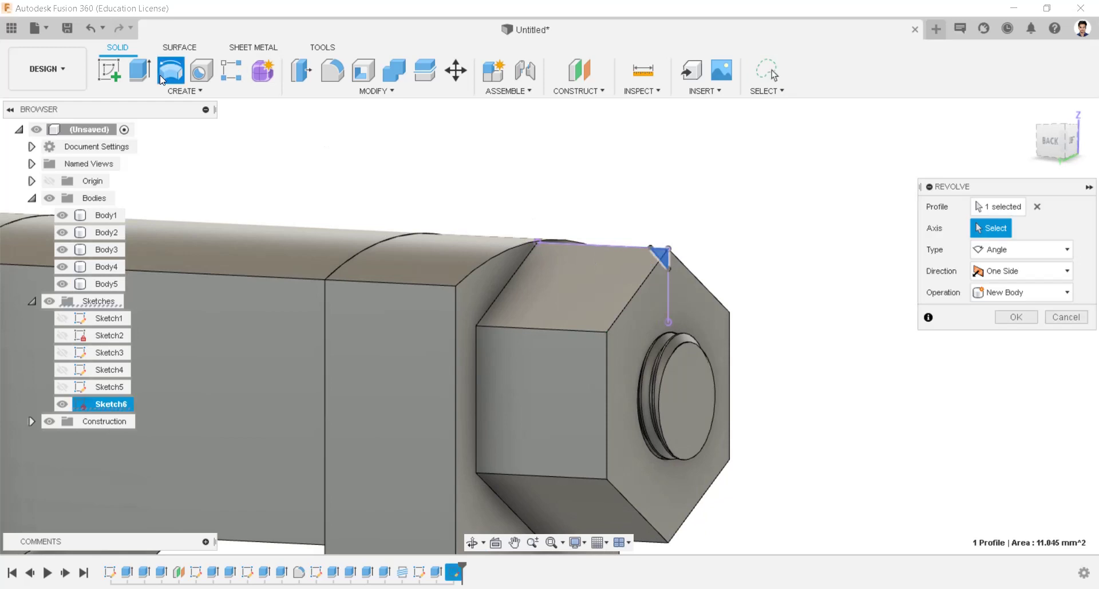
click(579, 400)
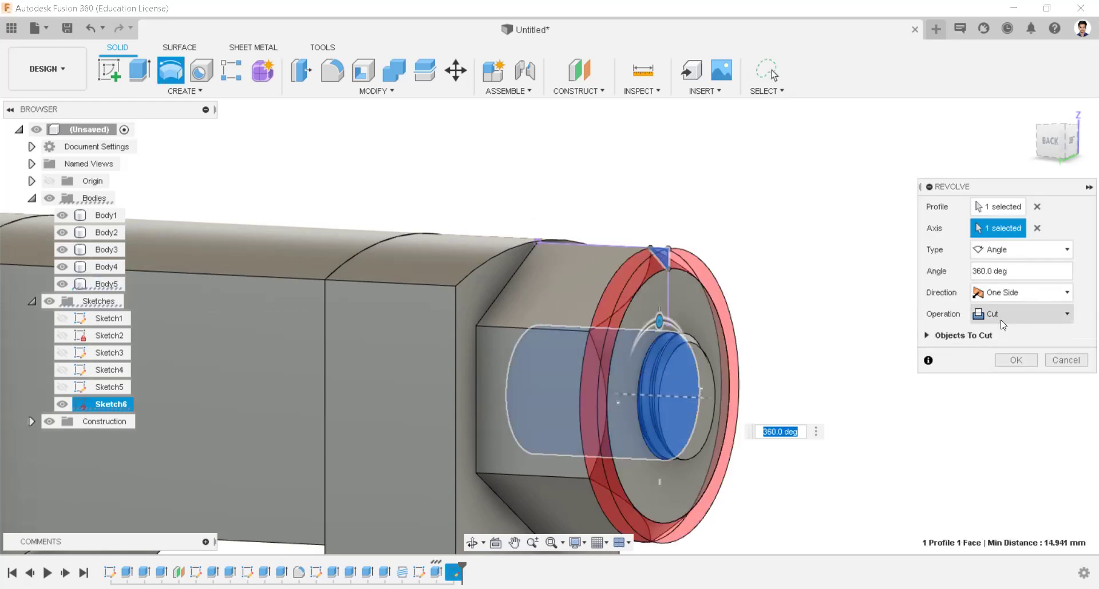
click(1016, 360)
shift+middle_drag(774, 392, 685, 387)
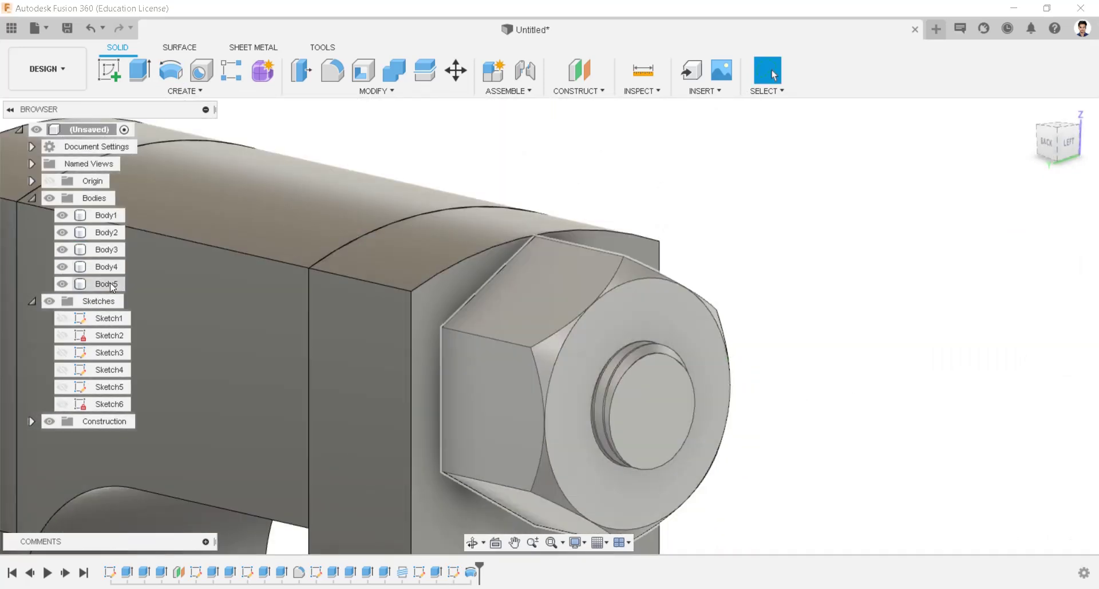
Isolate Body5, the nut, and clear the selection.
right_click(111, 288)
key(Escape)
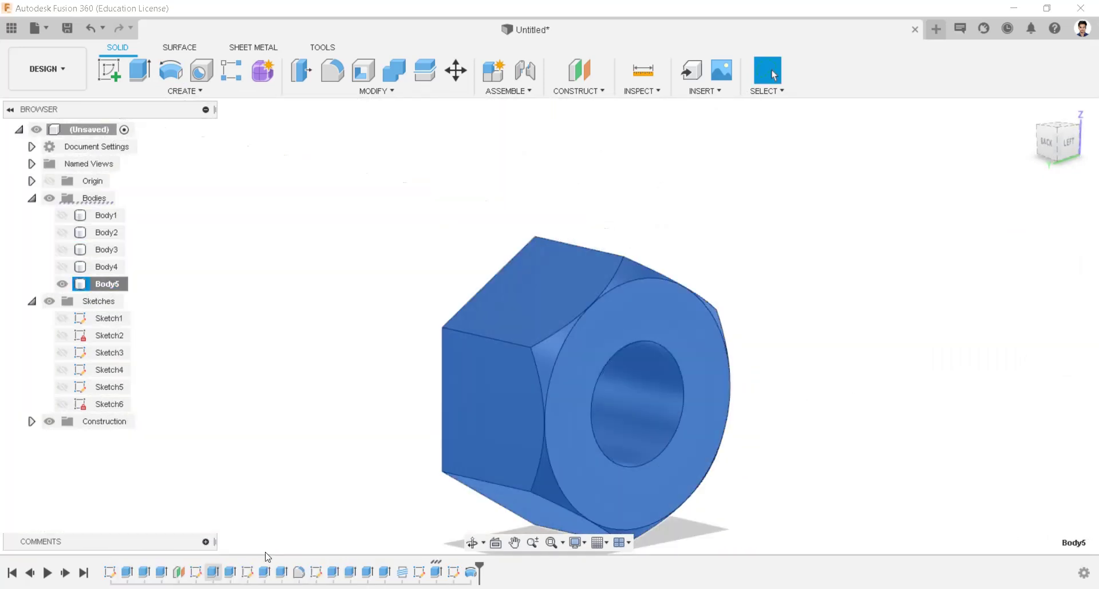
click(328, 181)
Add a modeled full-length ISO Metric M30x3.5 right-hand thread of class 6H to the nut's bore.
click(176, 90)
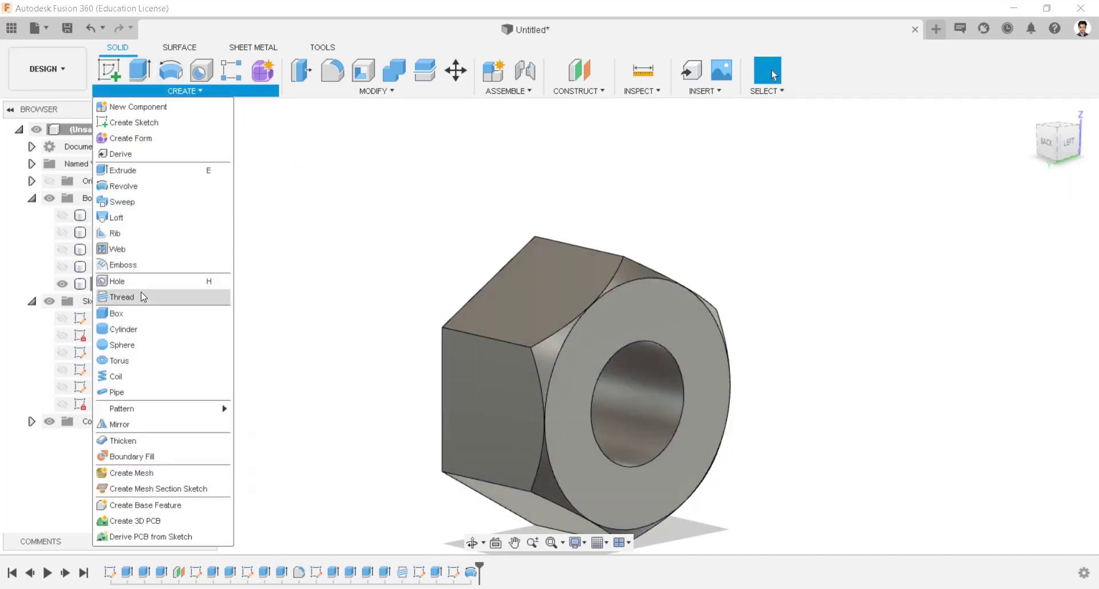
click(627, 381)
click(973, 228)
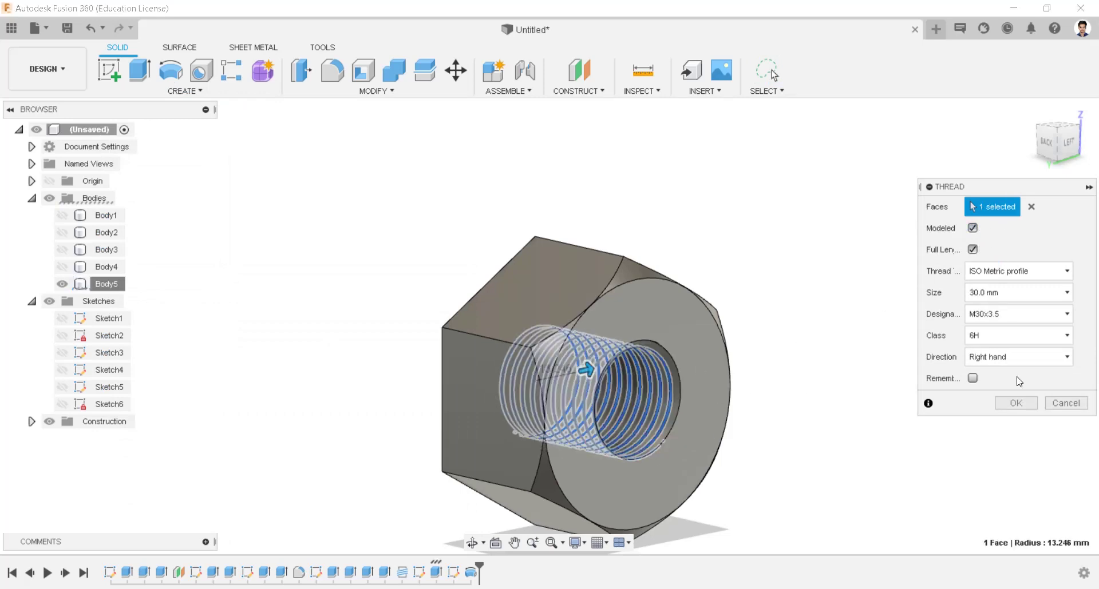
click(1008, 406)
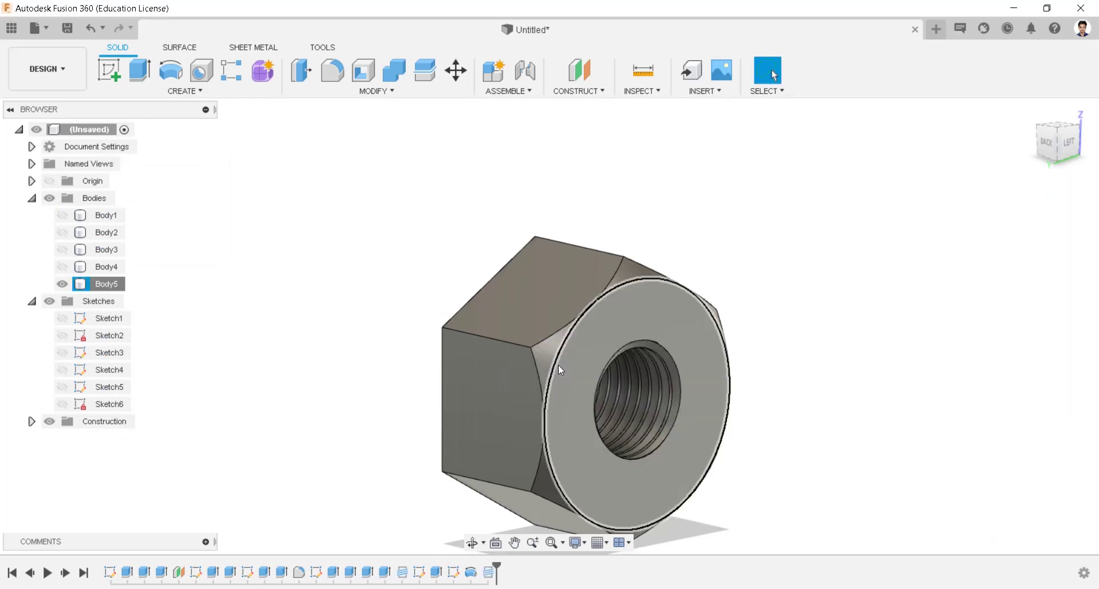
Unisolate the Body5 nut to show the whole assembly again and clear the selection.
mouse_move(559, 339)
shift+middle_down()
mouse_move(579, 341)
mouse_move(567, 337)
shift+middle_up()
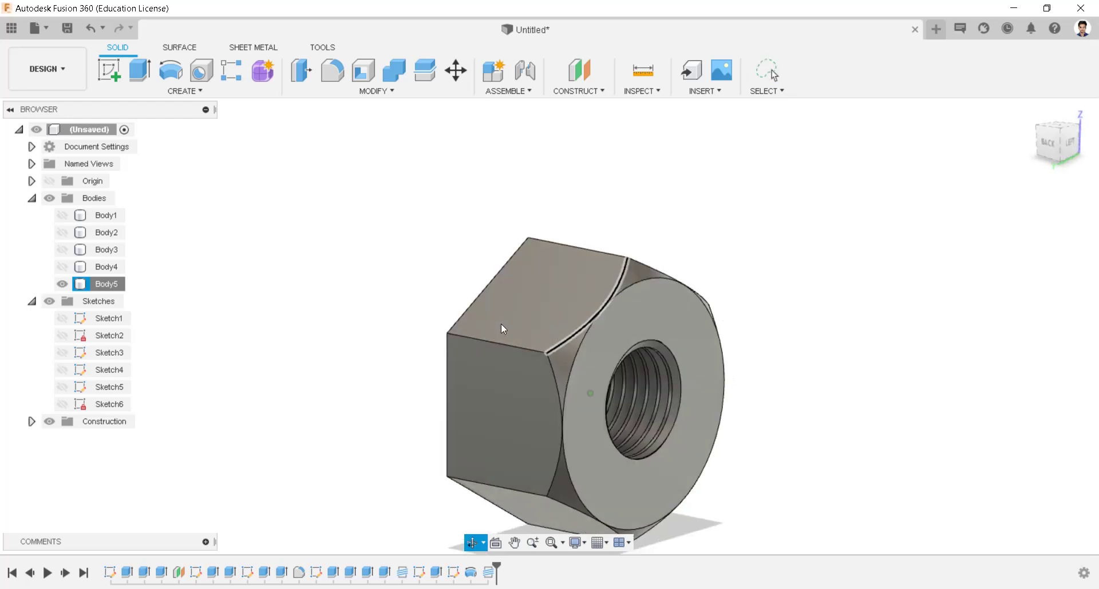
right_click(99, 288)
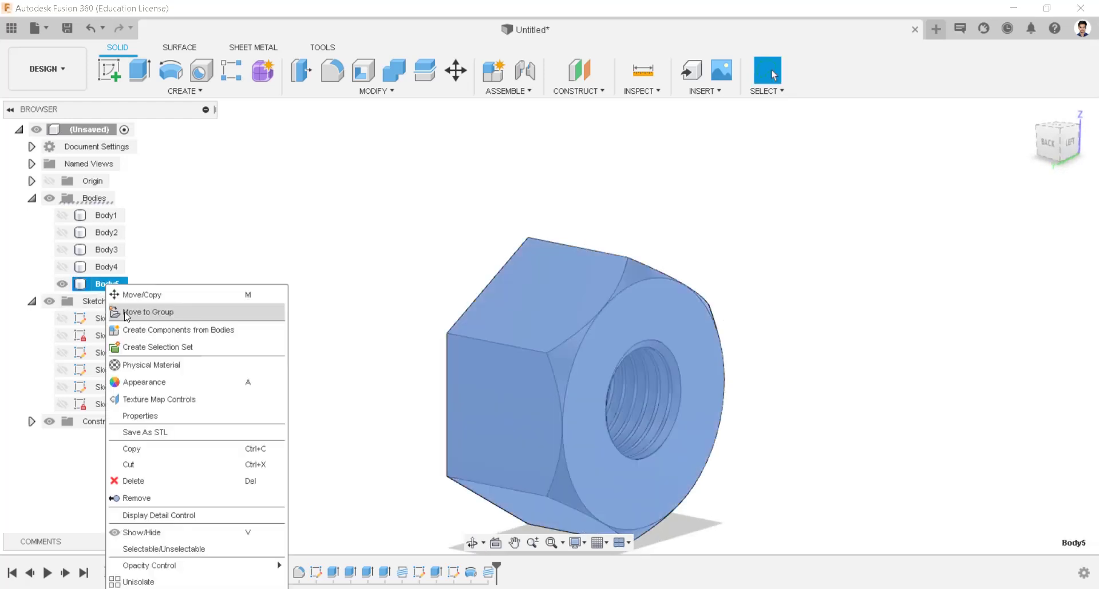
click(143, 581)
scroll(578, 355, down, 5)
scroll(578, 355, up, 3)
middle_drag(578, 354, 682, 182)
key(Escape)
click(873, 327)
Mirror the upper bolt and nut bodies down to the lower bolt hole as new bodies.
shift+middle_drag(872, 326, 821, 277)
scroll(822, 277, down, 2)
click(185, 91)
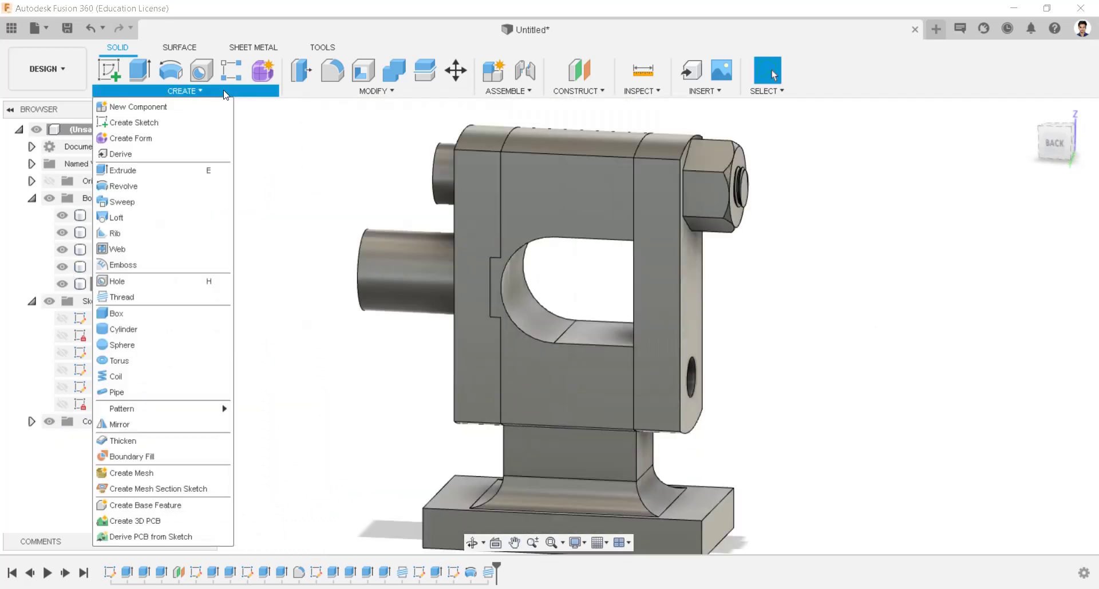
click(142, 422)
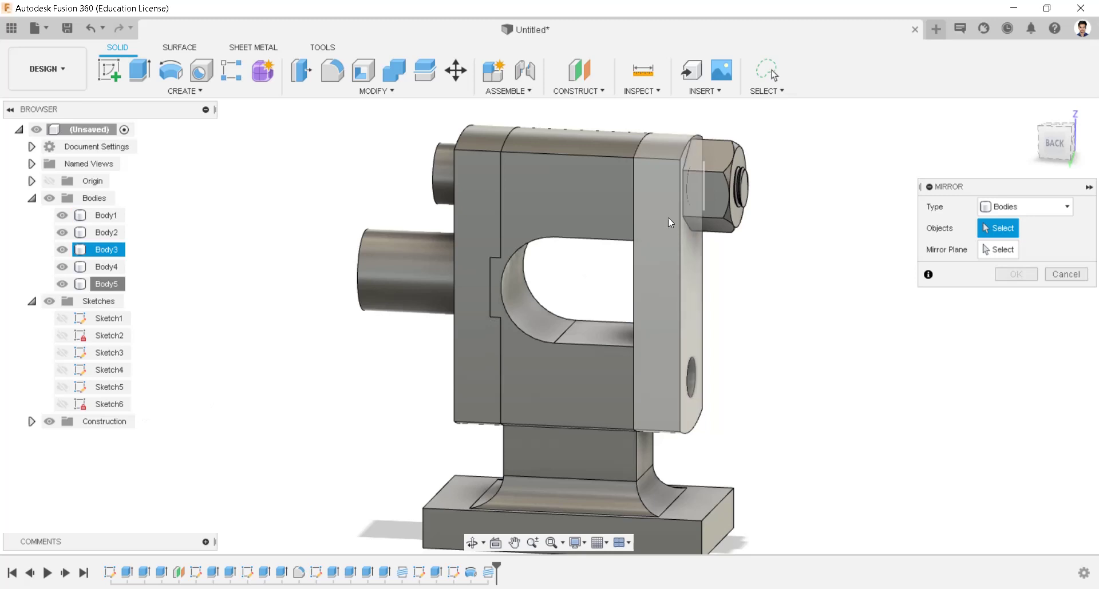
click(687, 171)
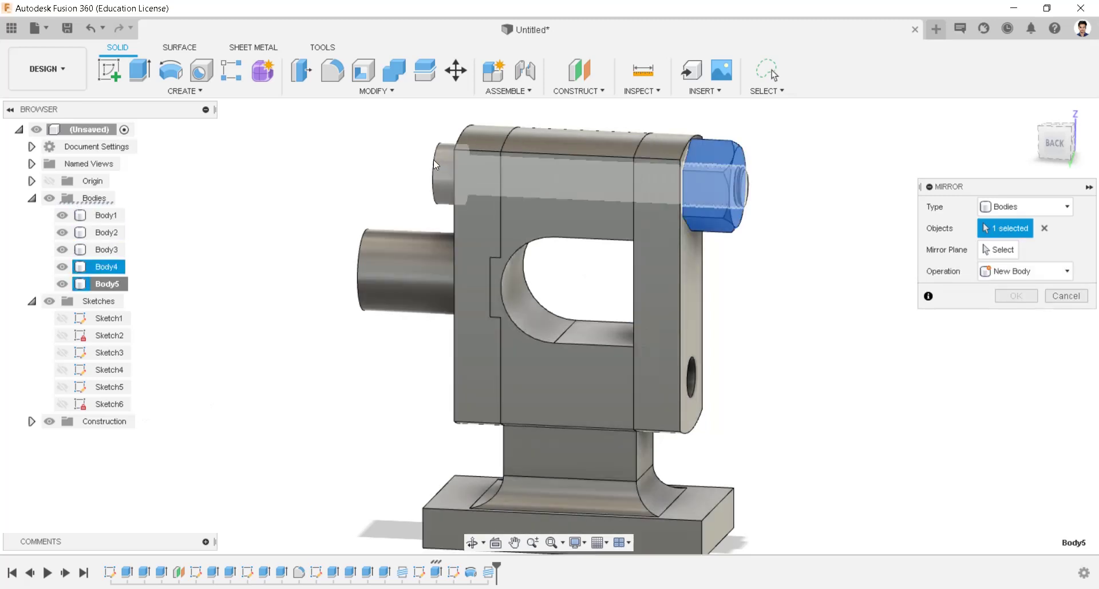
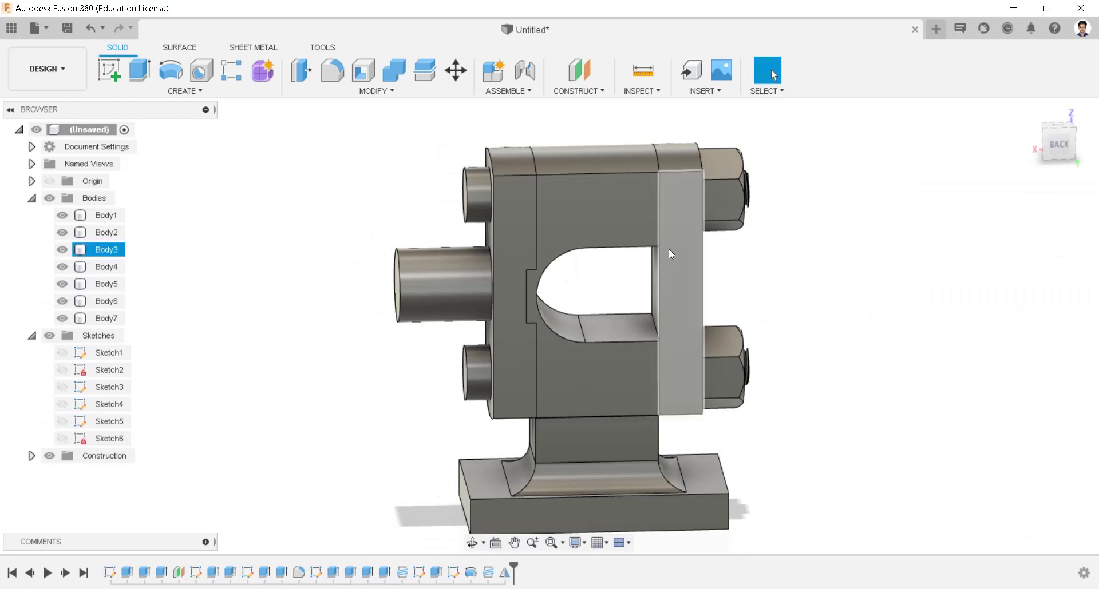
Start a sketch on the central block's flat face around the D-shaped opening and project the outline of Body1 into it.
click(603, 224)
right_click(602, 224)
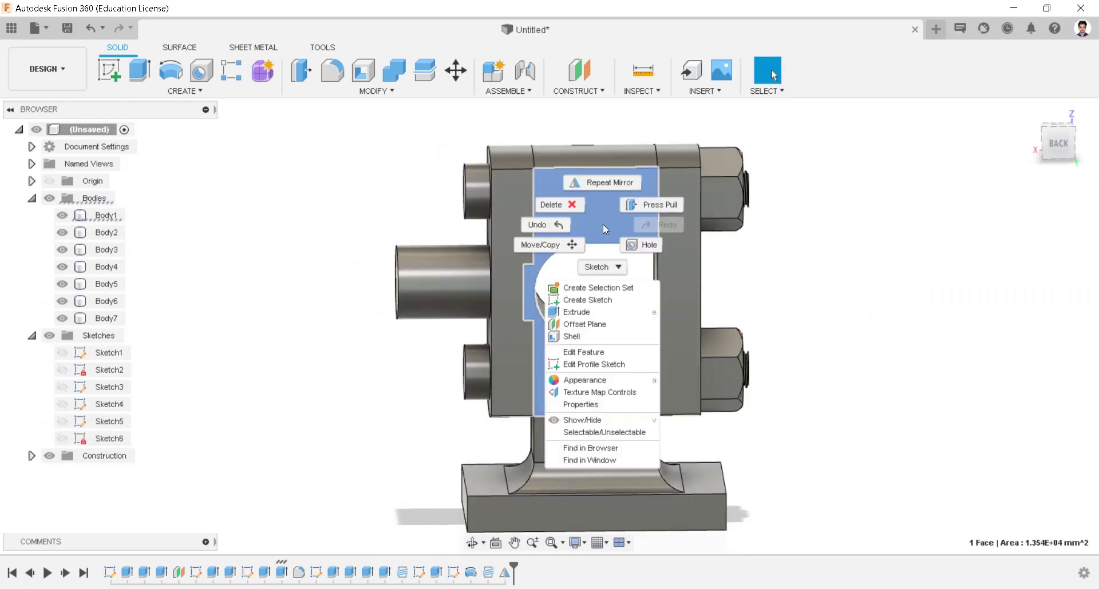
click(569, 304)
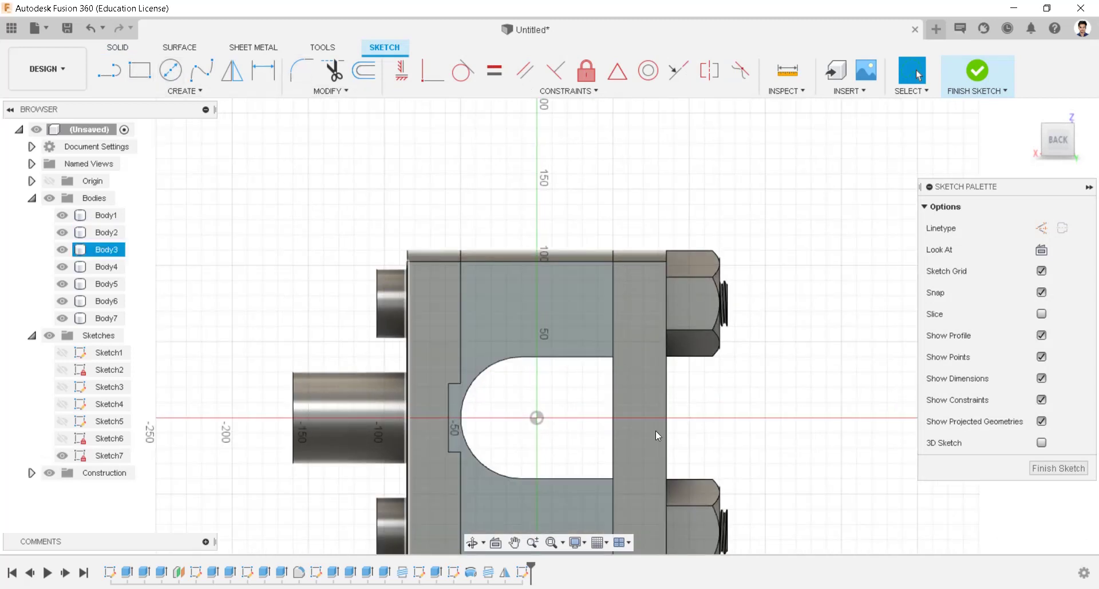
scroll(646, 344, down, 2)
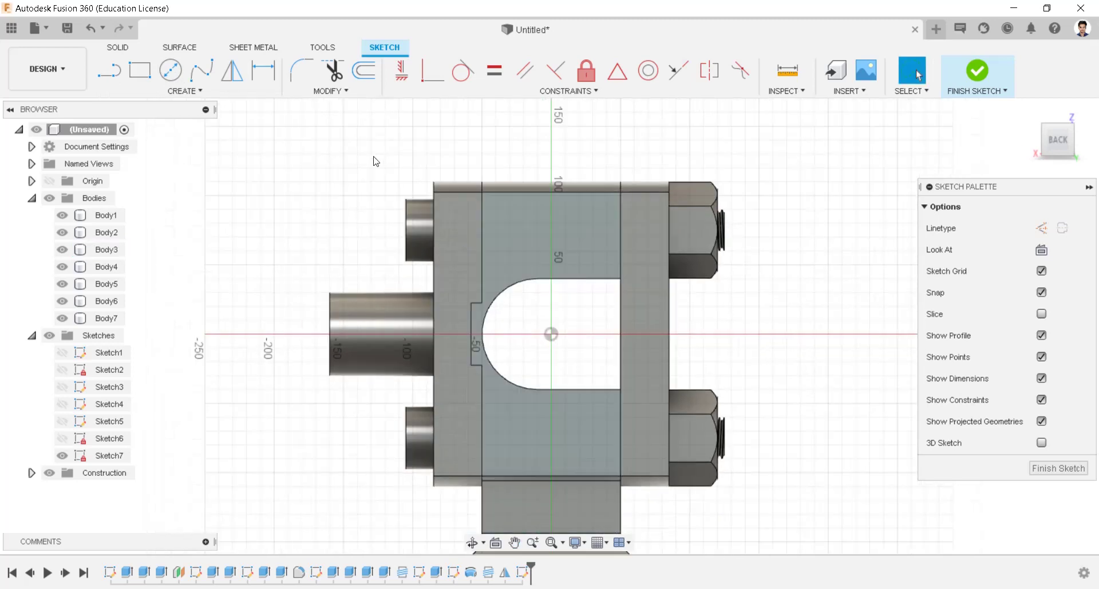
click(239, 95)
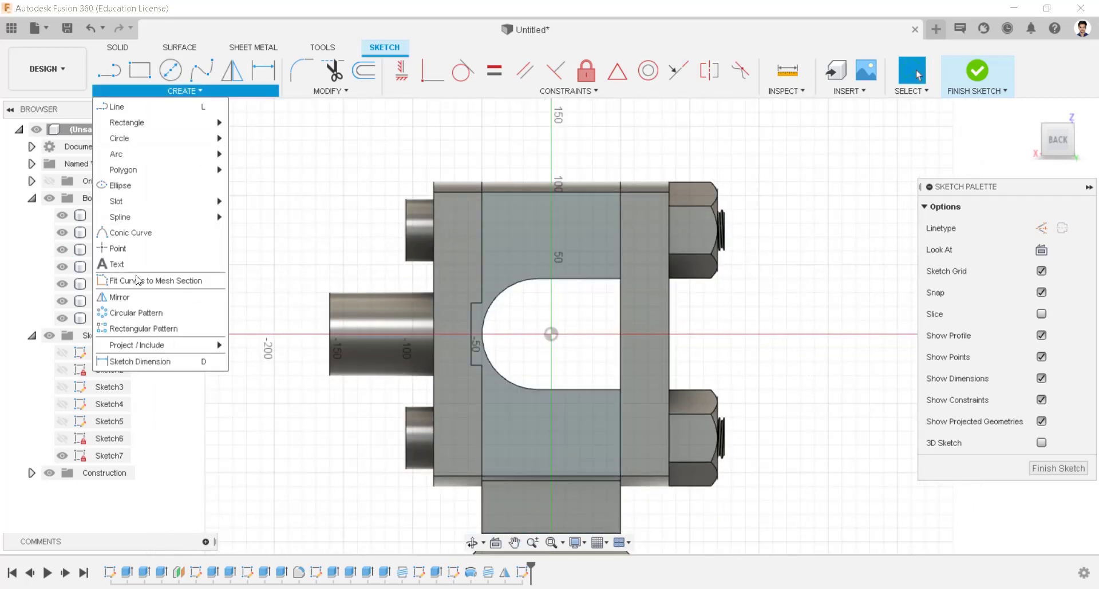
mouse_move(188, 348)
click(245, 346)
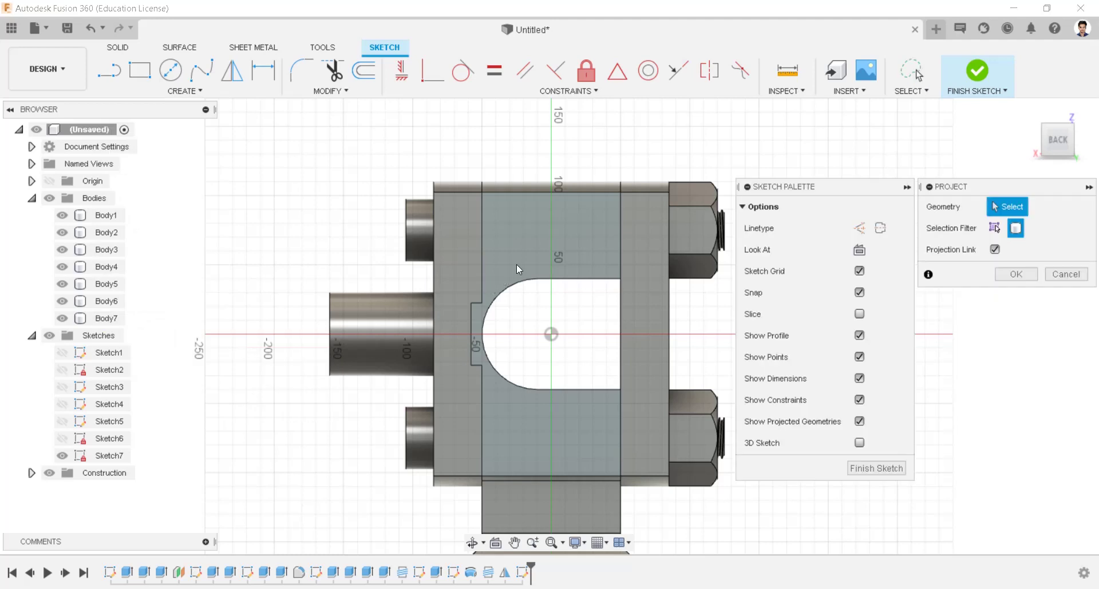
click(533, 278)
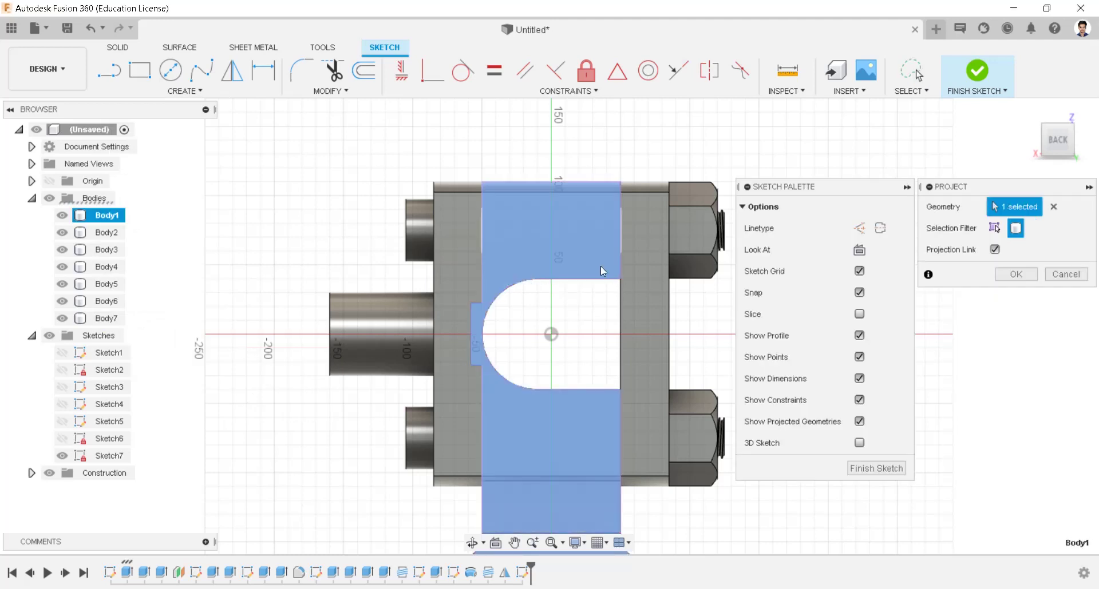
click(1006, 276)
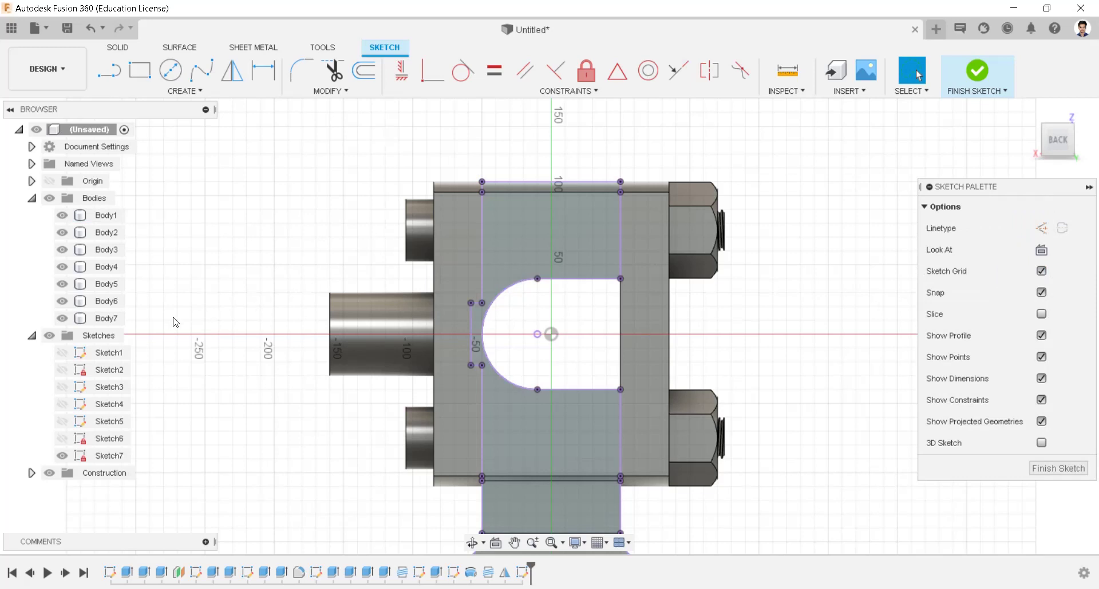
Hide all bodies and offset the opening's arc and its two horizontal lines 8 mm outward.
click(57, 200)
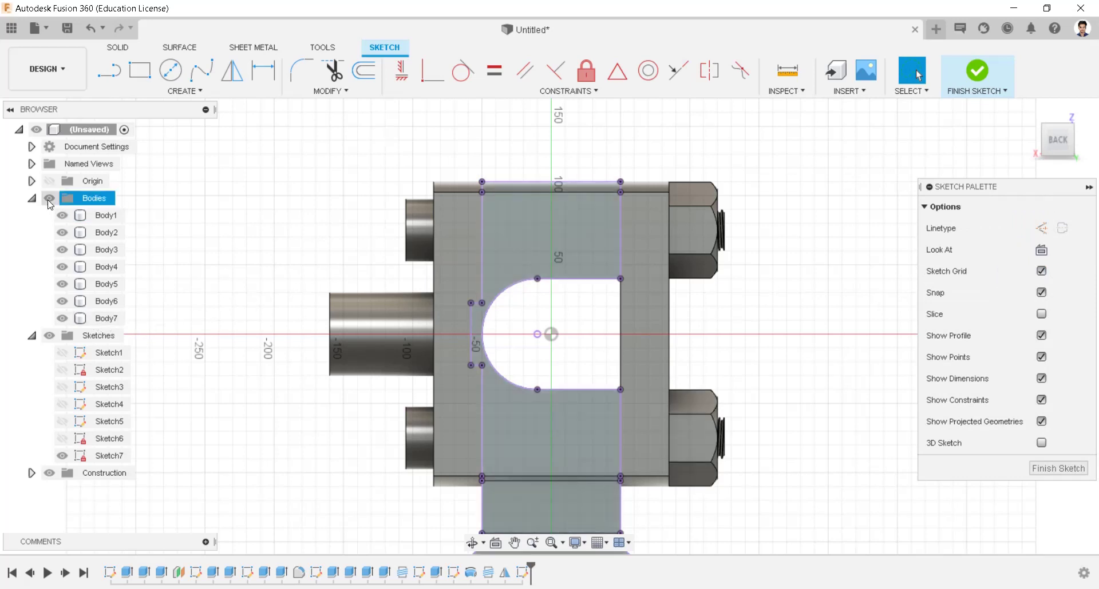
click(49, 199)
scroll(763, 309, up, 3)
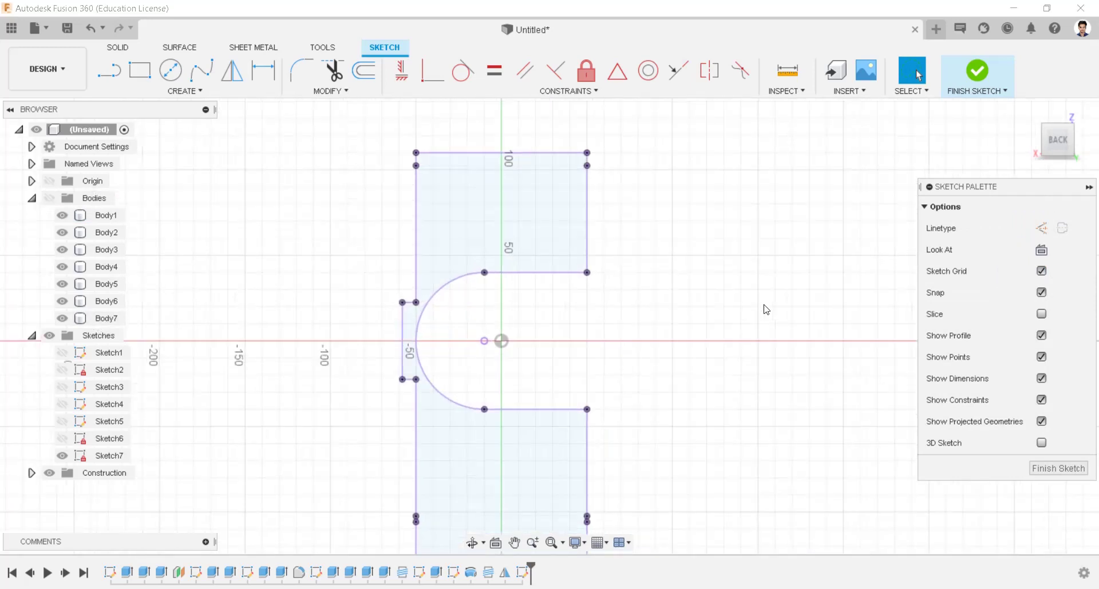
click(364, 71)
click(477, 273)
click(387, 312)
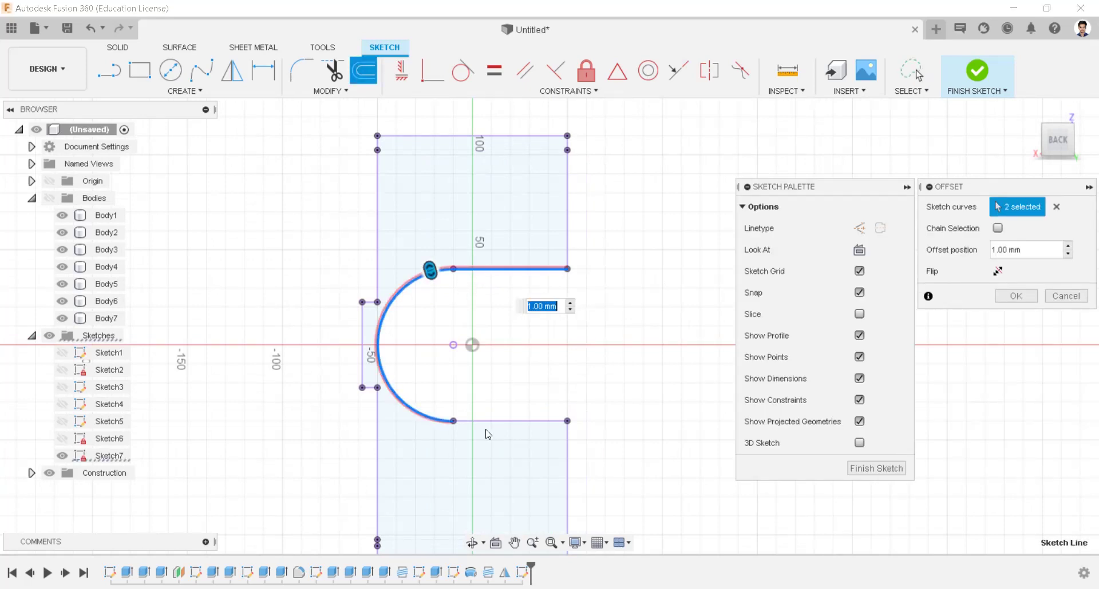
click(504, 421)
text(10)
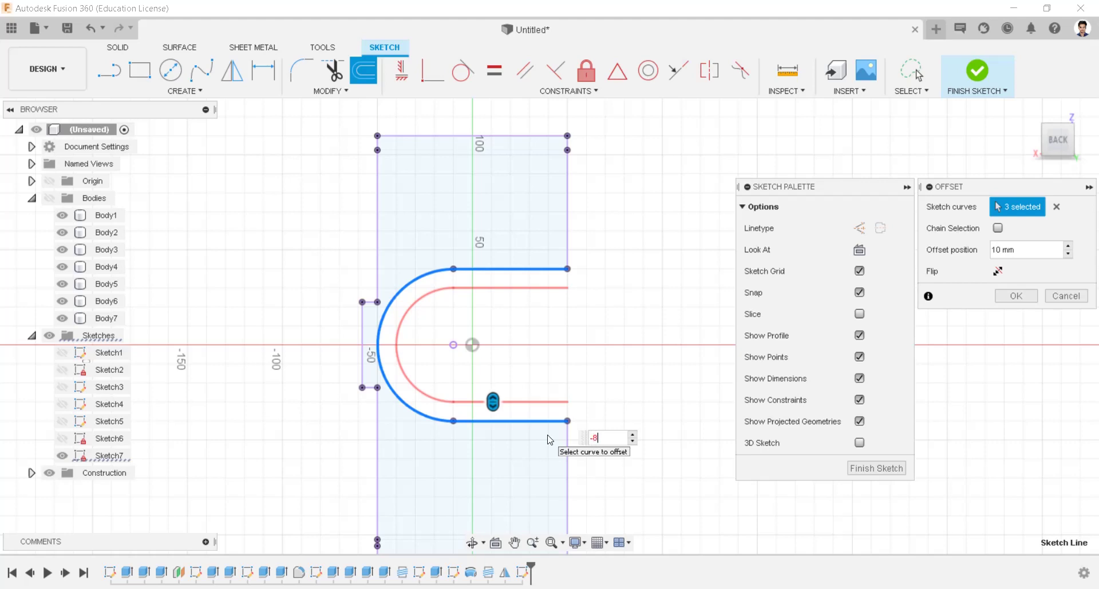
key(Return)
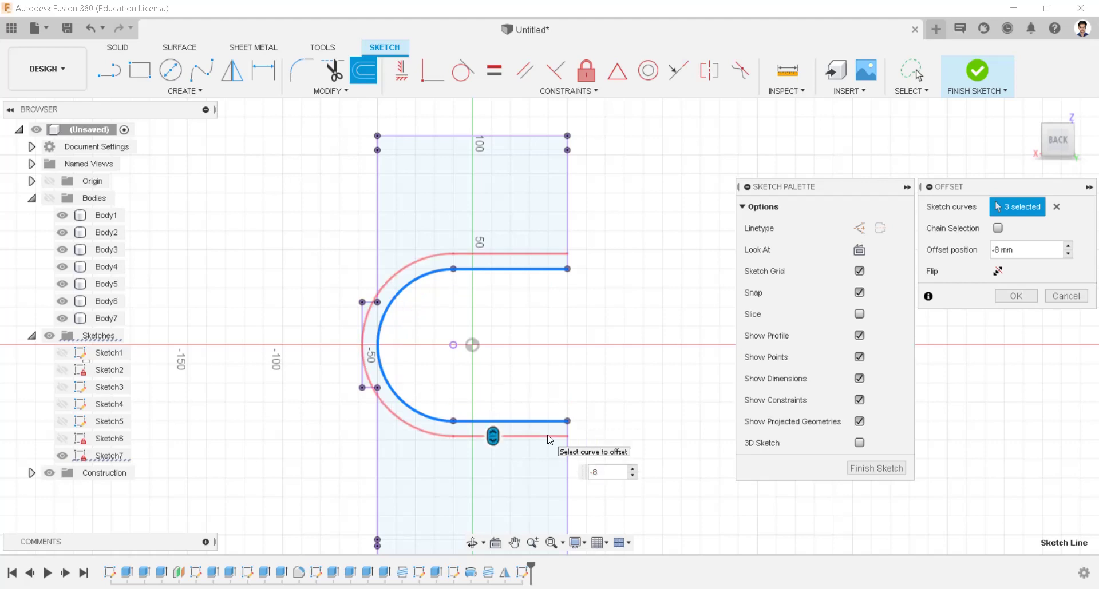
key(Return)
Close the D-shaped opening's projected outline with a vertical line between its two open ends.
scroll(611, 402, up, 2)
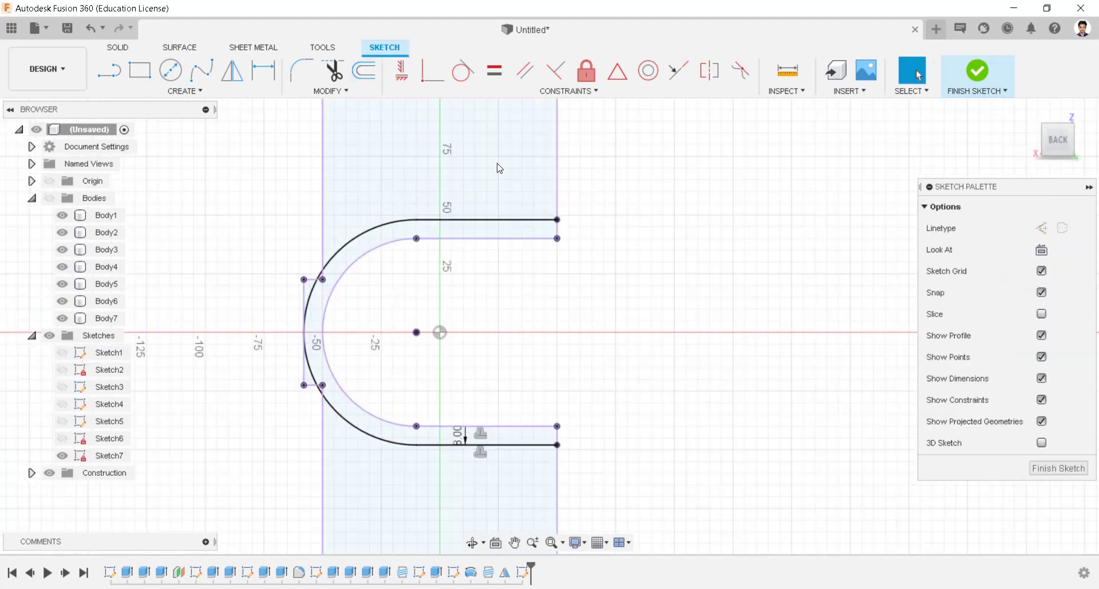
click(126, 78)
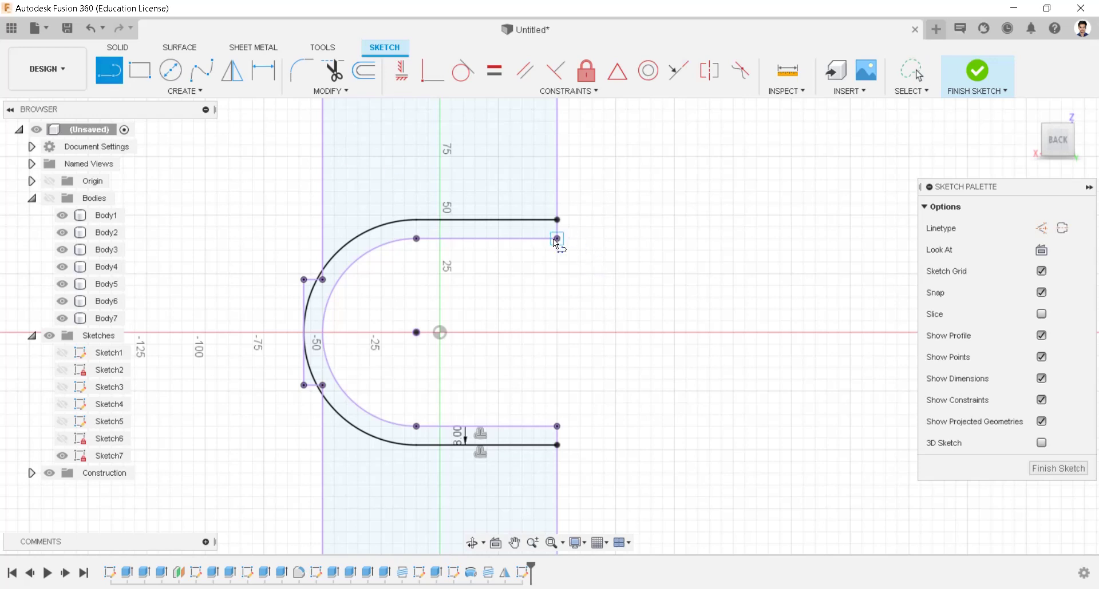
click(557, 428)
key(Escape)
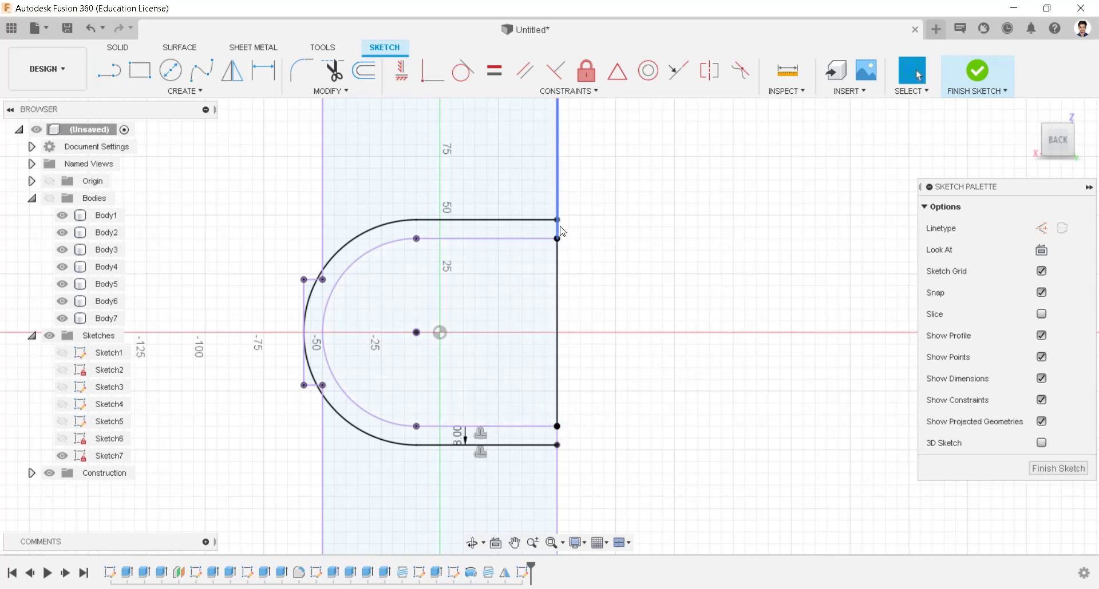
Close the outer offset outline with an 8 mm horizontal extension, a vertical line and a return line to the lower offset end.
key(l)
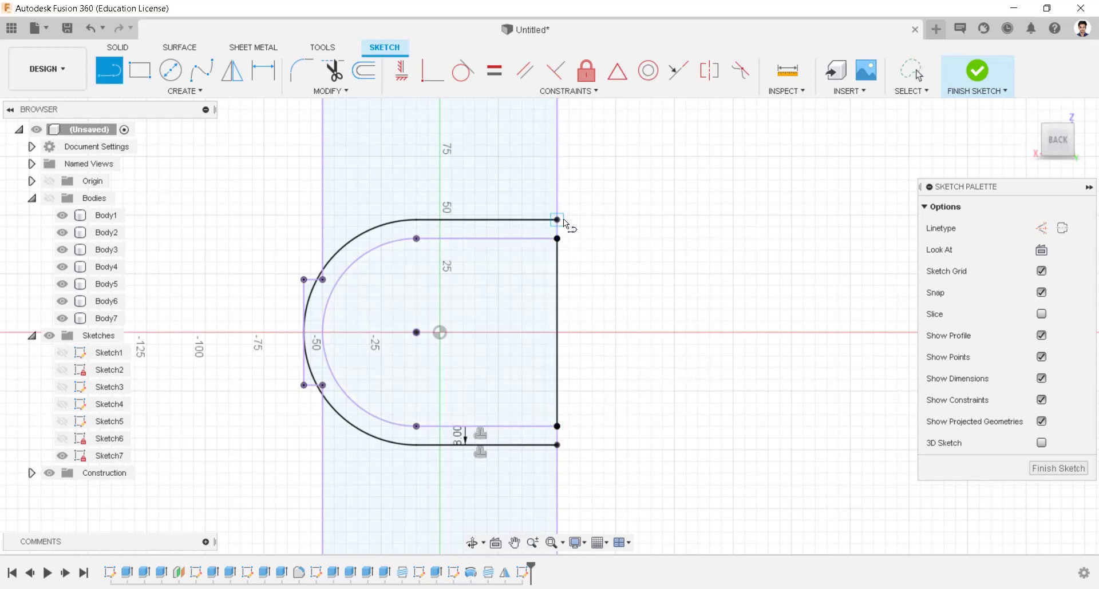
click(558, 220)
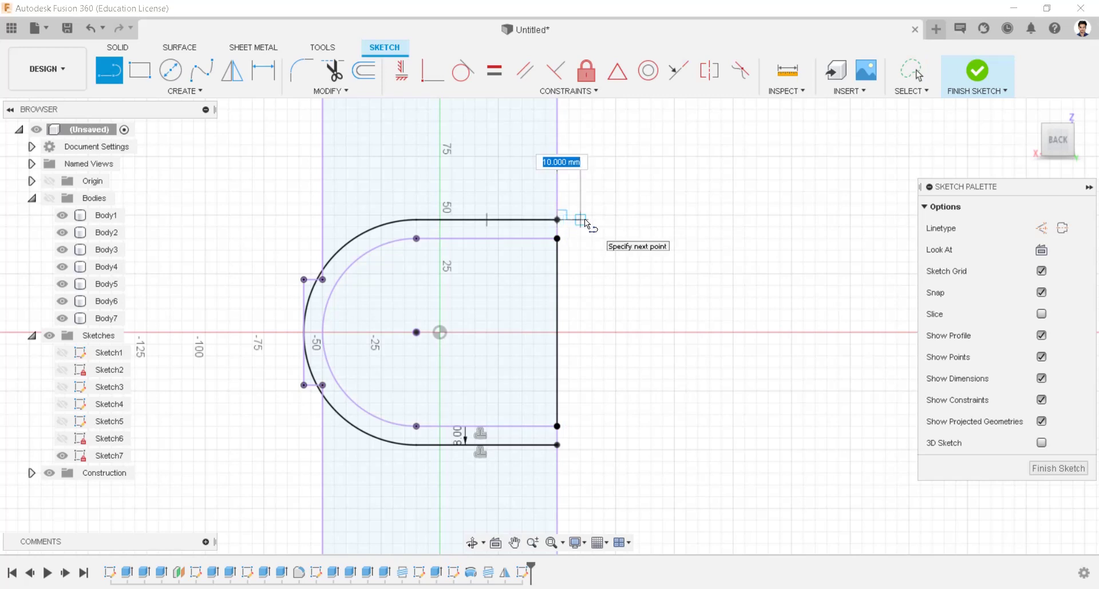
text(8)
key(Tab)
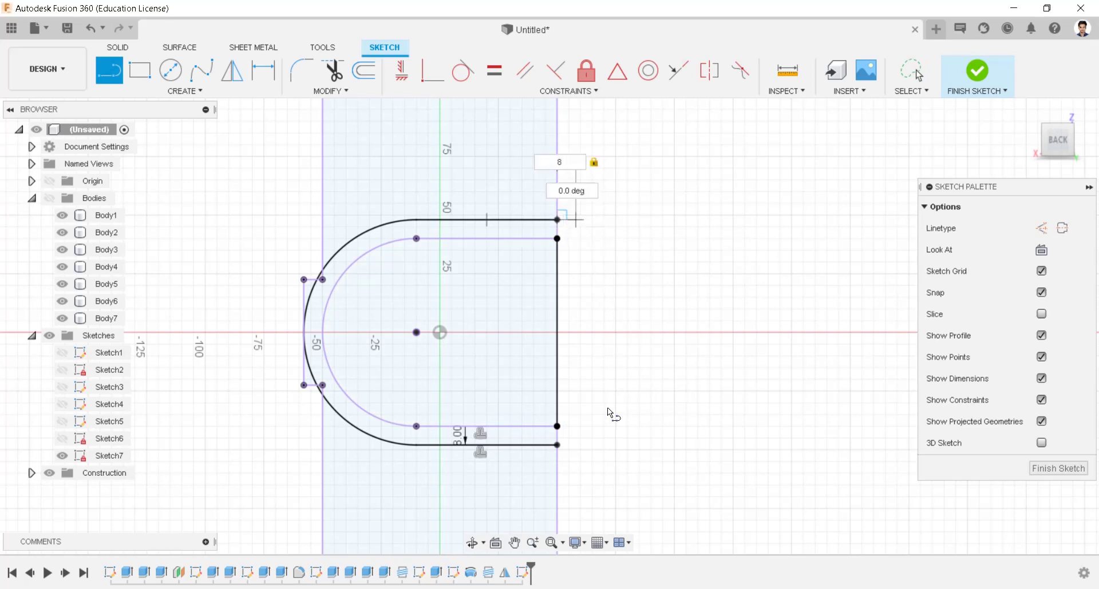
key(Return)
click(576, 445)
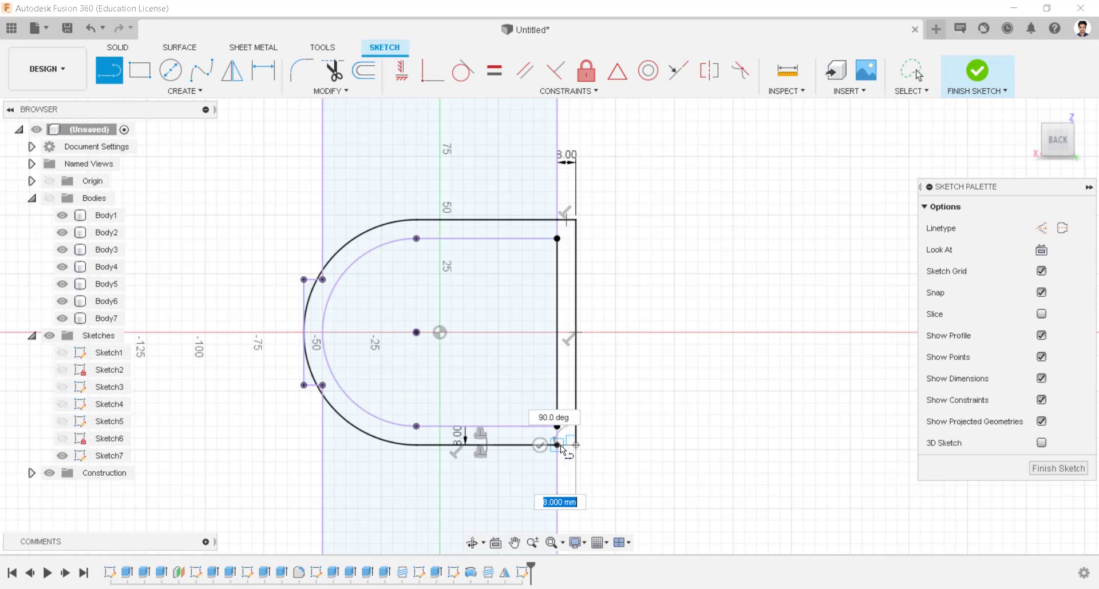
click(558, 445)
Draw a 65 mm diameter circle centred on the origin and finish the sketch.
scroll(580, 403, down, 2)
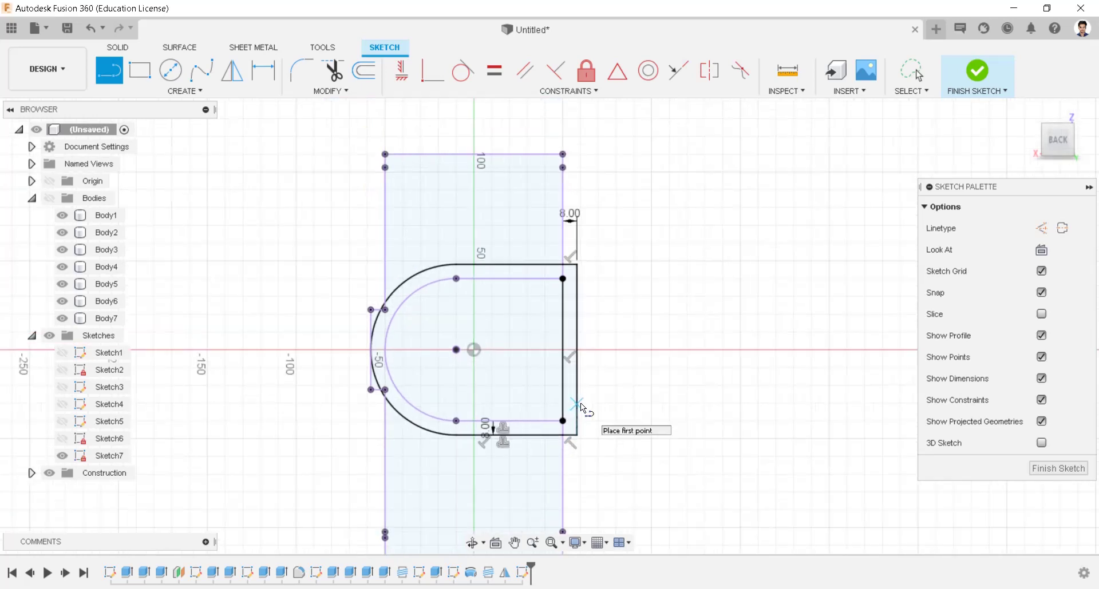
scroll(580, 403, up, 1)
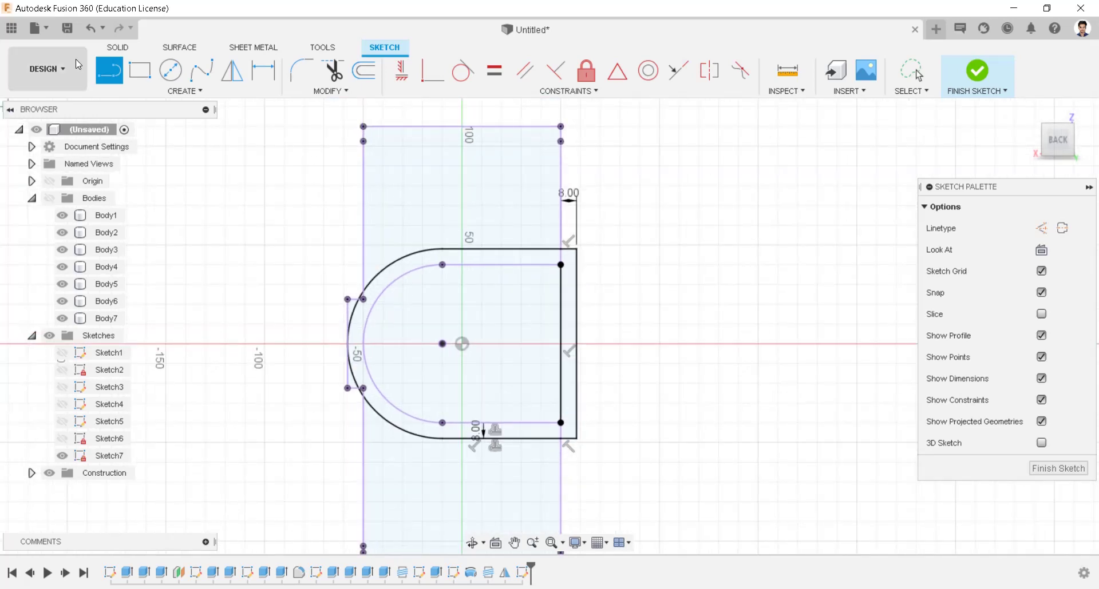
click(170, 71)
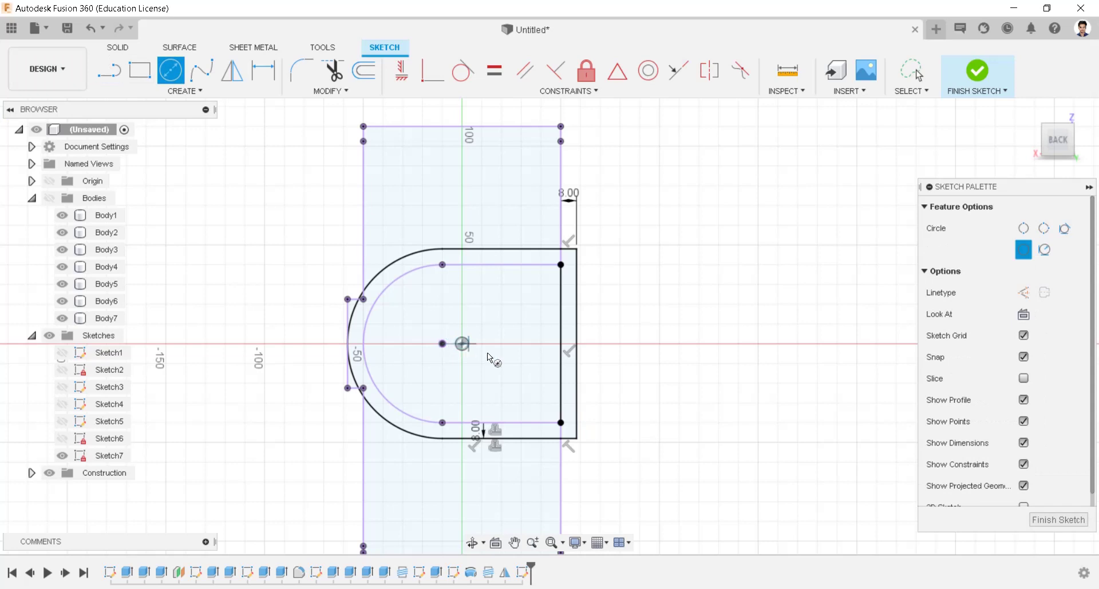
click(461, 343)
text(65)
key(Tab)
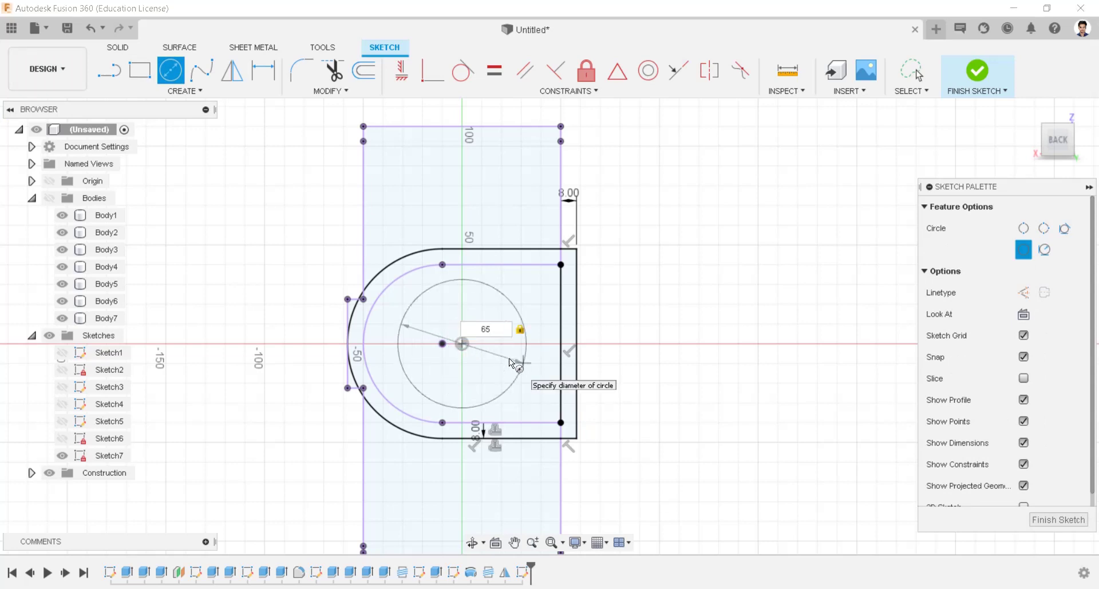
key(Return)
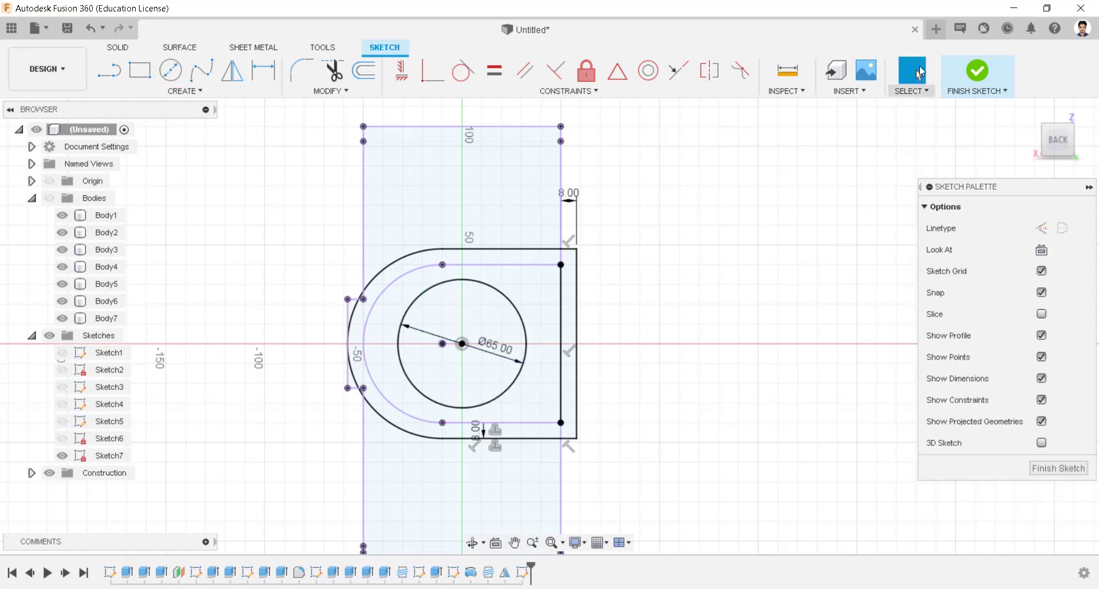
click(977, 70)
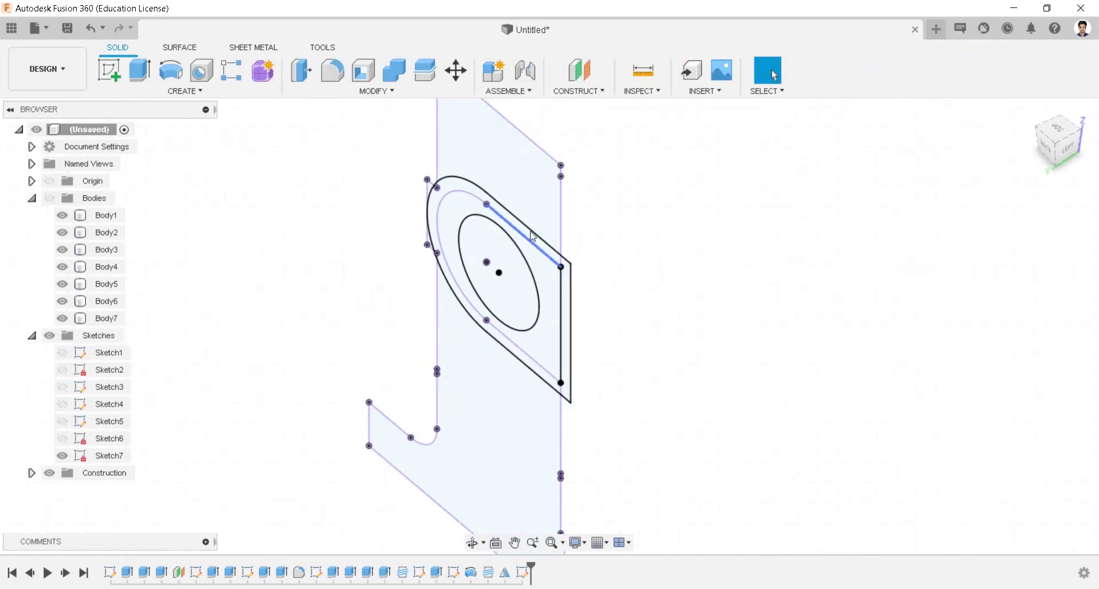
Extrude the inner D-shaped profile around the circle by -80 mm as a new body.
click(129, 81)
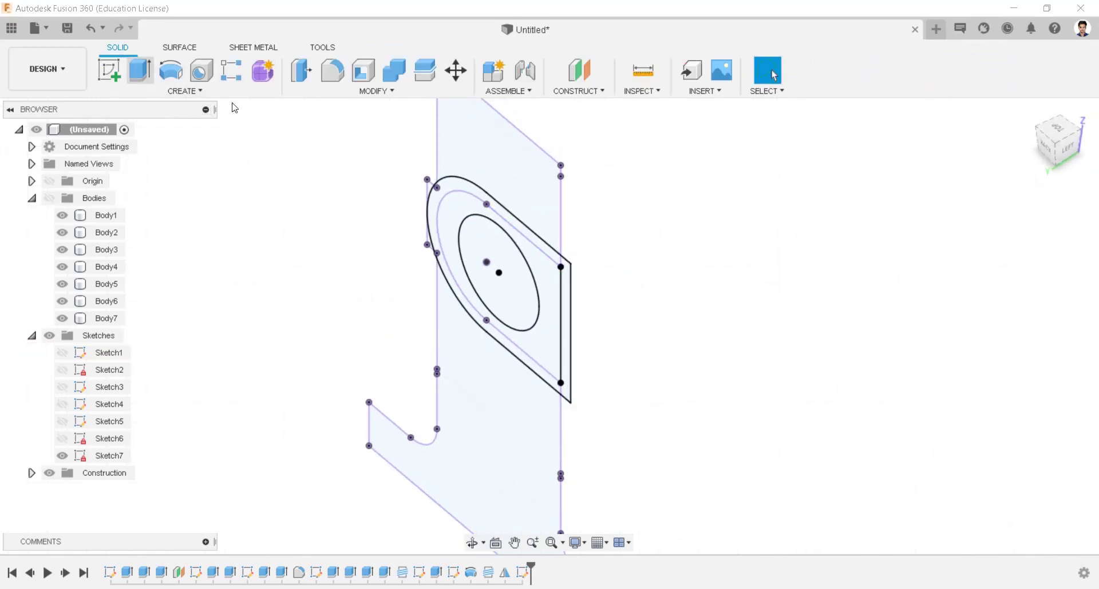
click(482, 214)
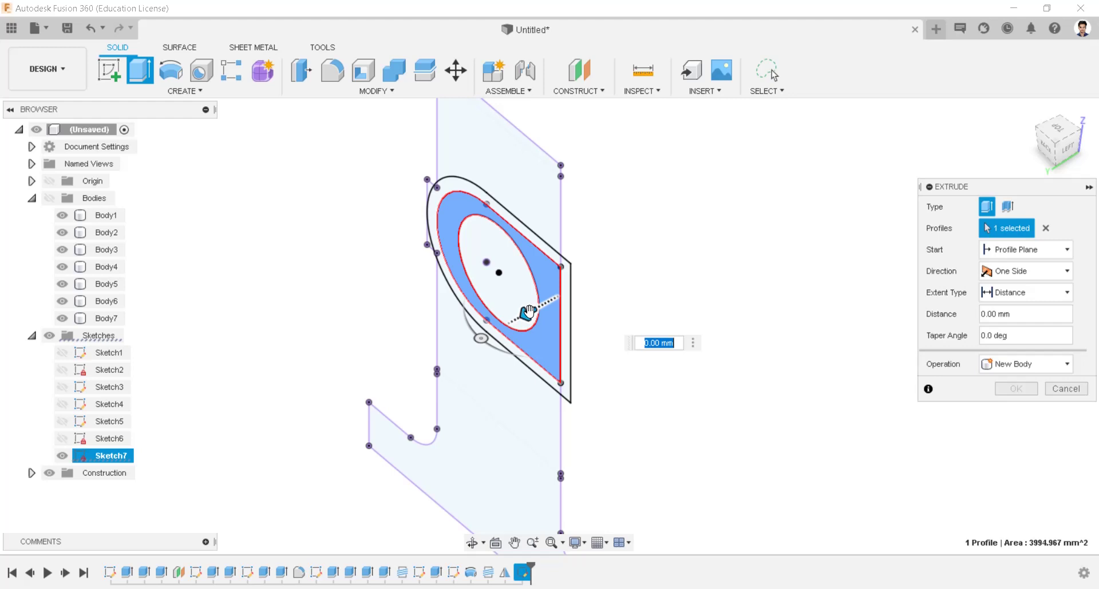
text(-1)
text(0)
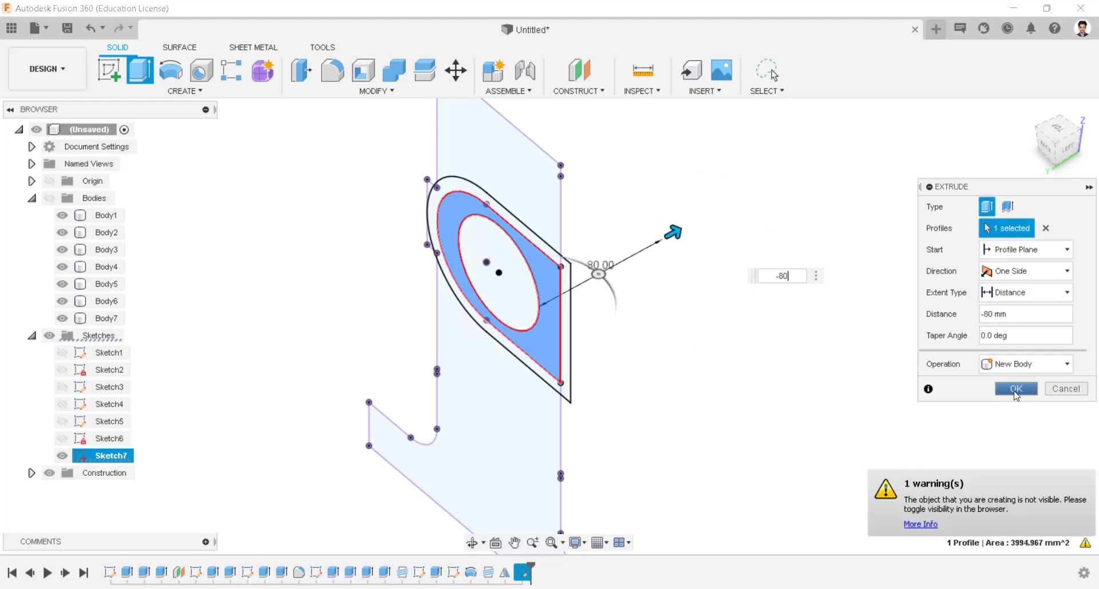
click(1016, 390)
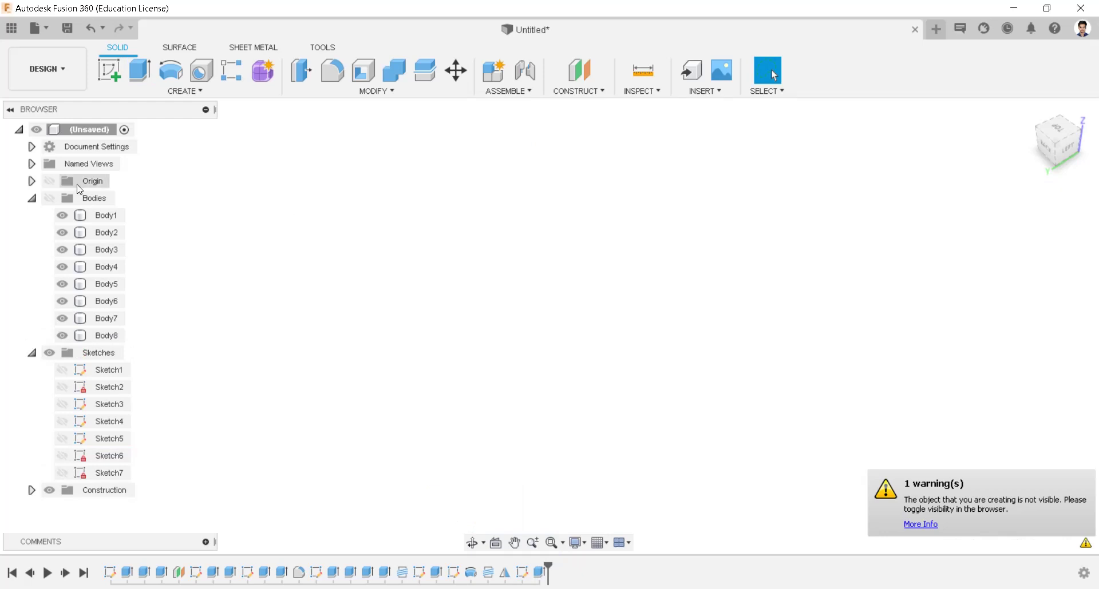
Turn the visibility of the Bodies folder back on.
click(49, 198)
shift+middle_drag(334, 274, 694, 419)
scroll(693, 419, down, 3)
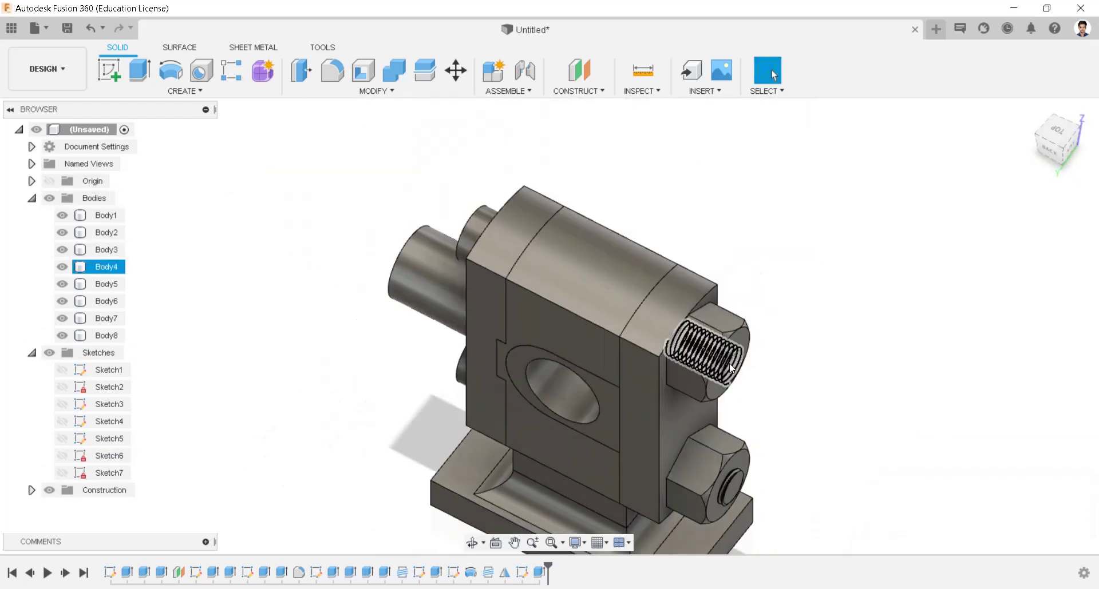
scroll(694, 419, down, 2)
Isolate the bored D-shaped insert (Body8) and show Sketch7.
click(114, 335)
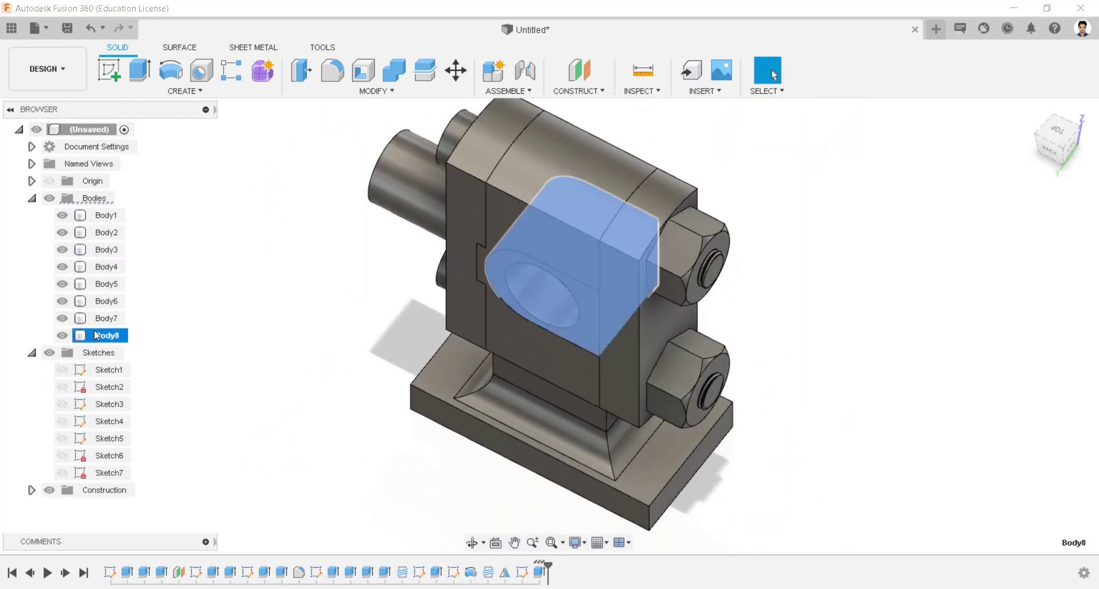
right_click(121, 335)
click(137, 301)
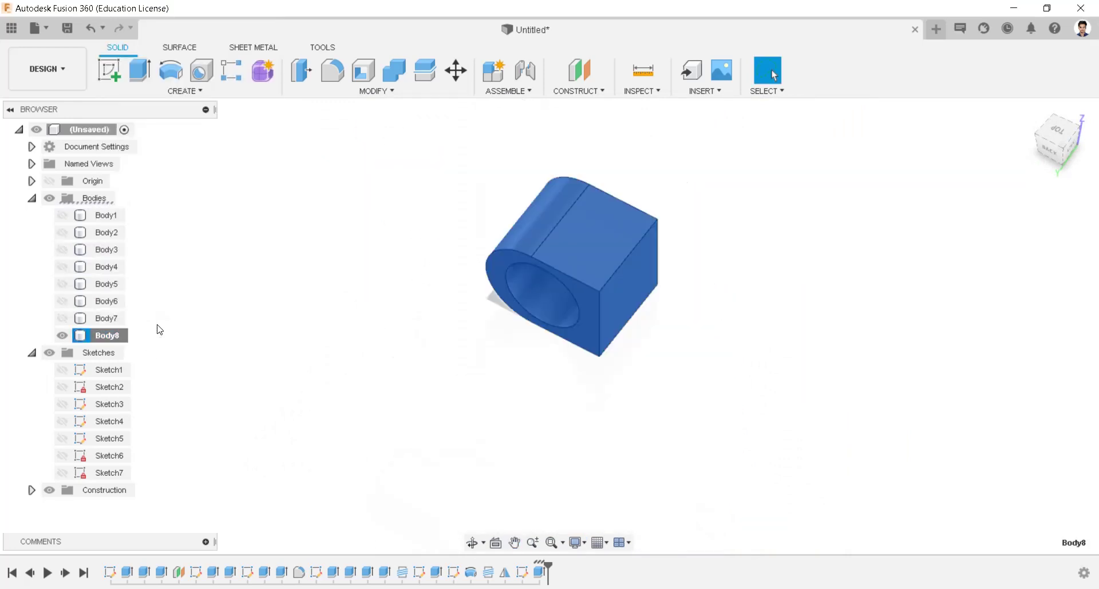
click(63, 472)
click(311, 358)
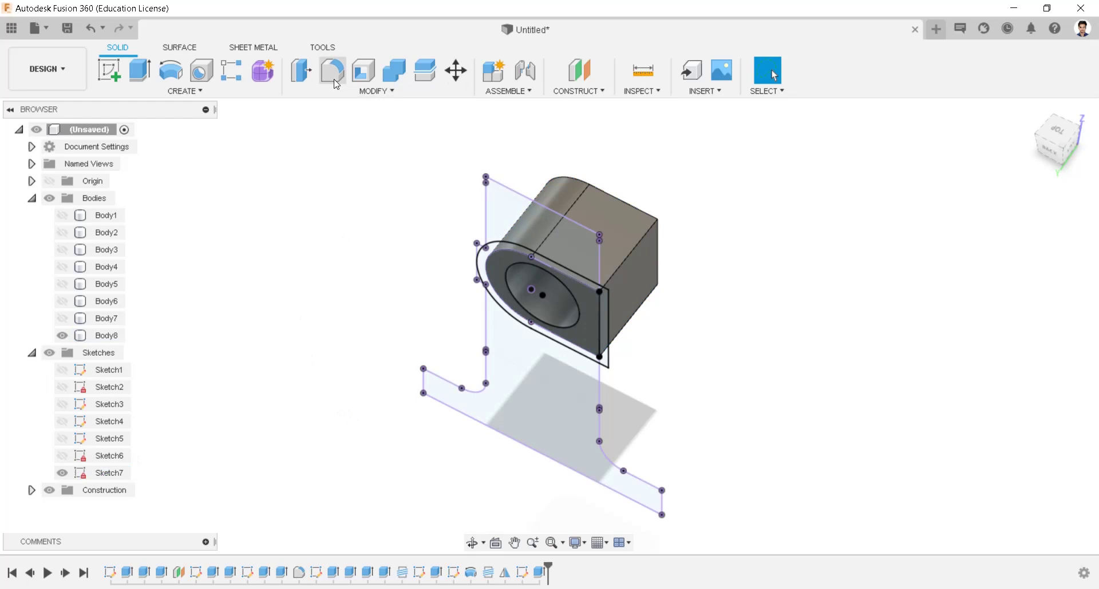
Extrude the outer and inner D-shaped profiles around the bore by 12.5 mm, joined to the insert as an end flange.
click(140, 69)
scroll(517, 288, up, 5)
click(444, 247)
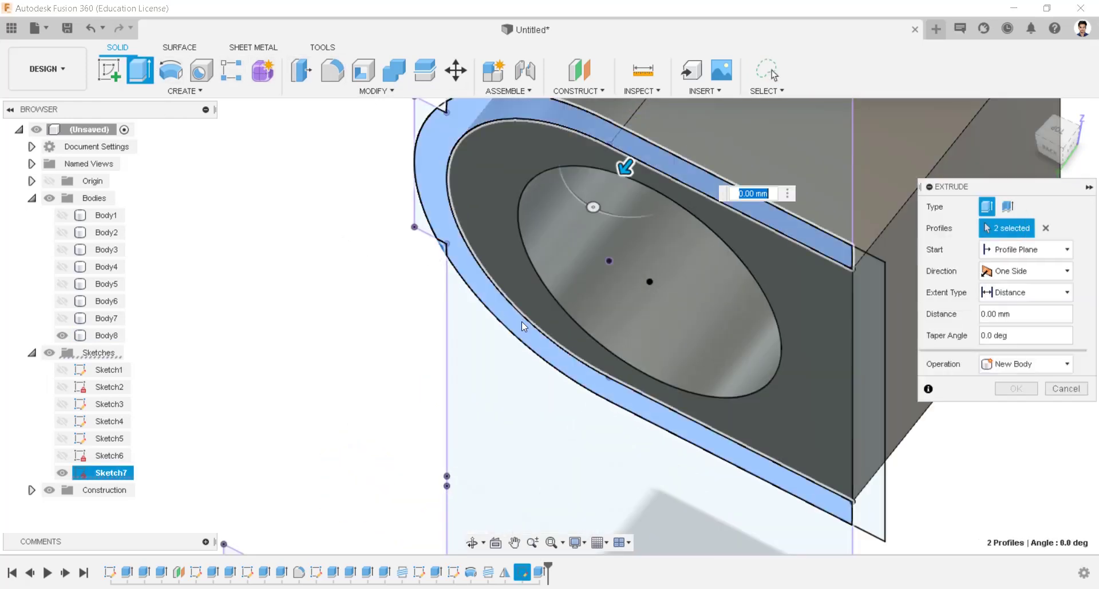
scroll(521, 322, up, 3)
scroll(534, 190, down, 3)
click(534, 190)
click(794, 297)
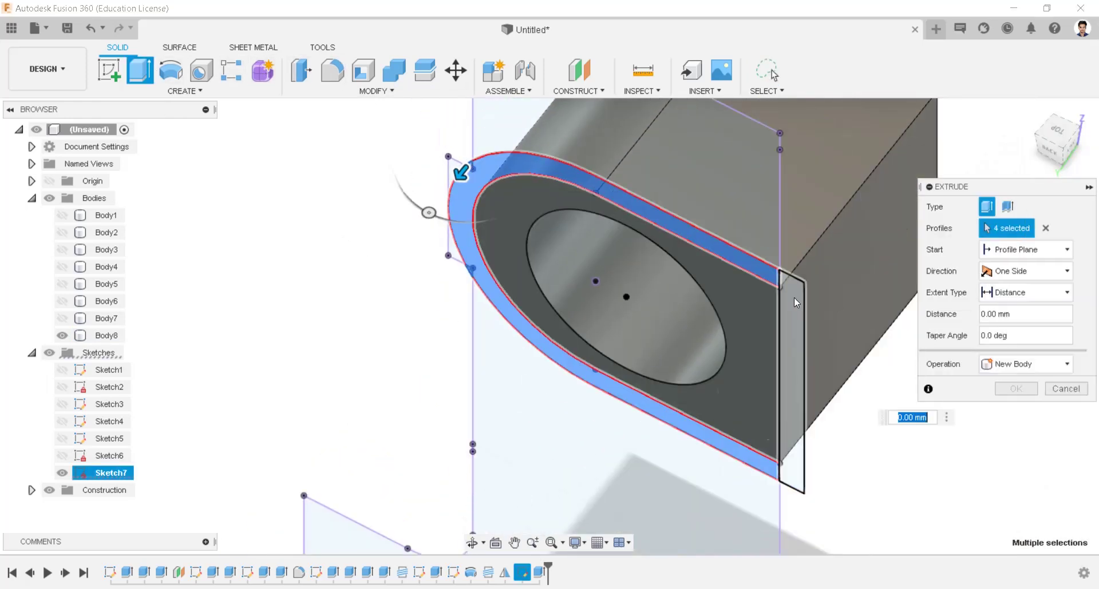
drag(783, 392, 751, 423)
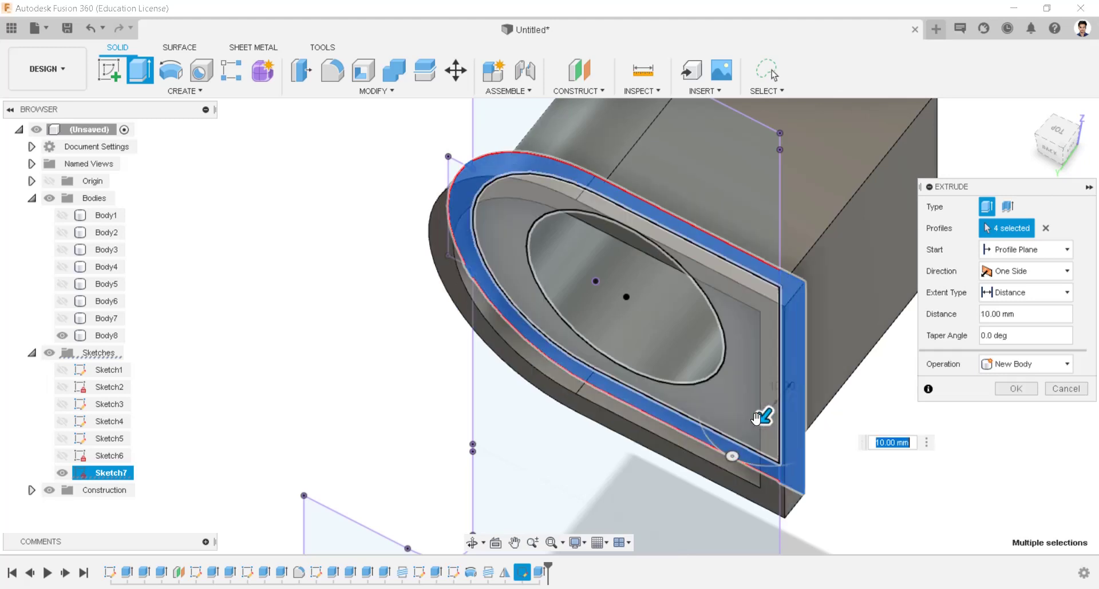
click(749, 401)
text(1)
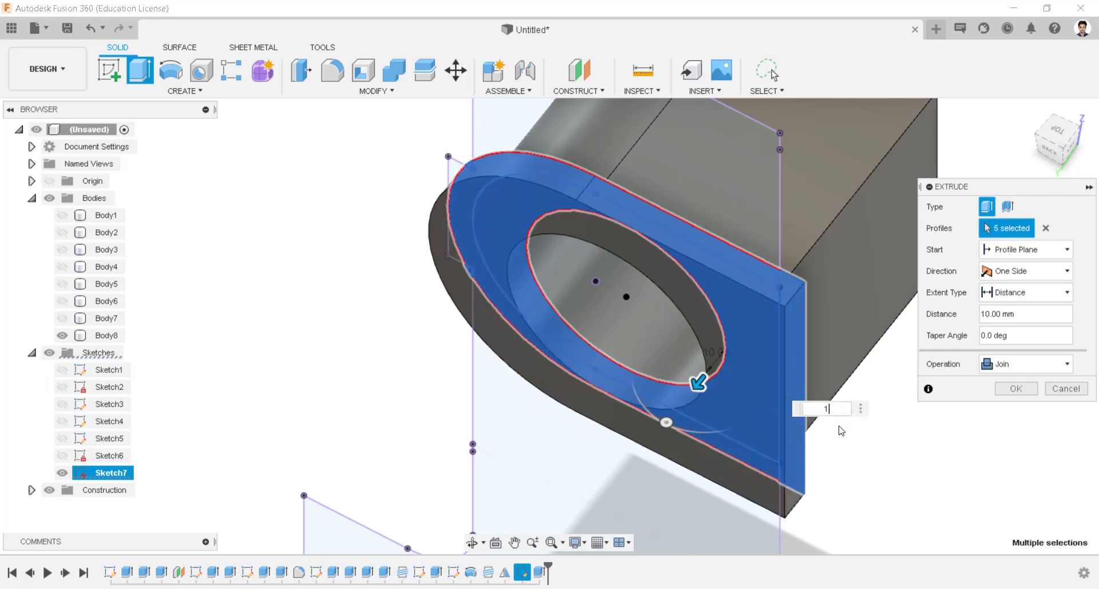
text(2.)
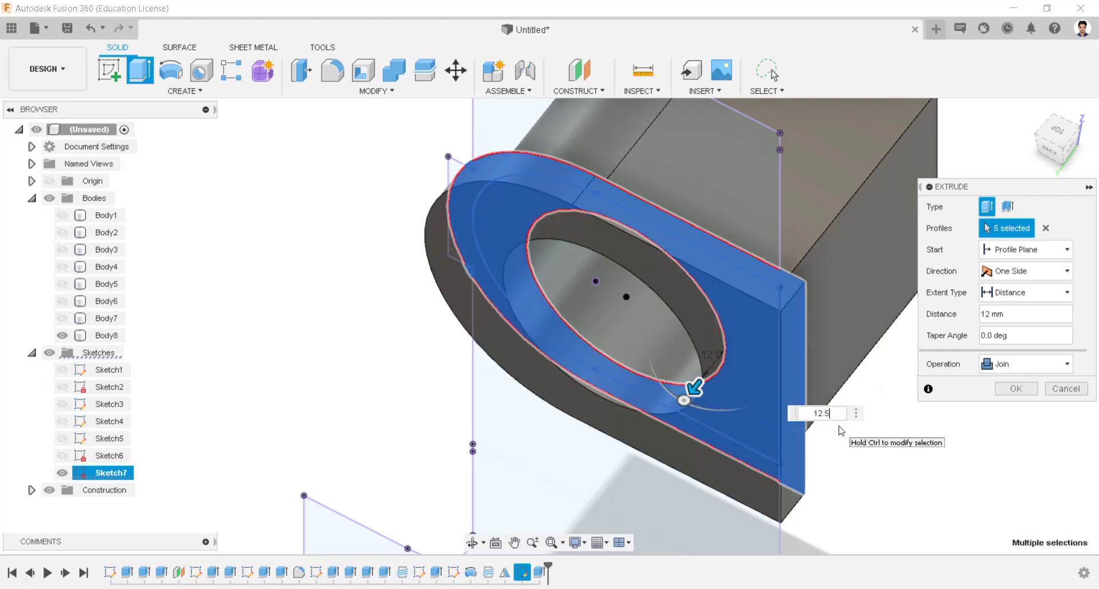
text(5)
key(Return)
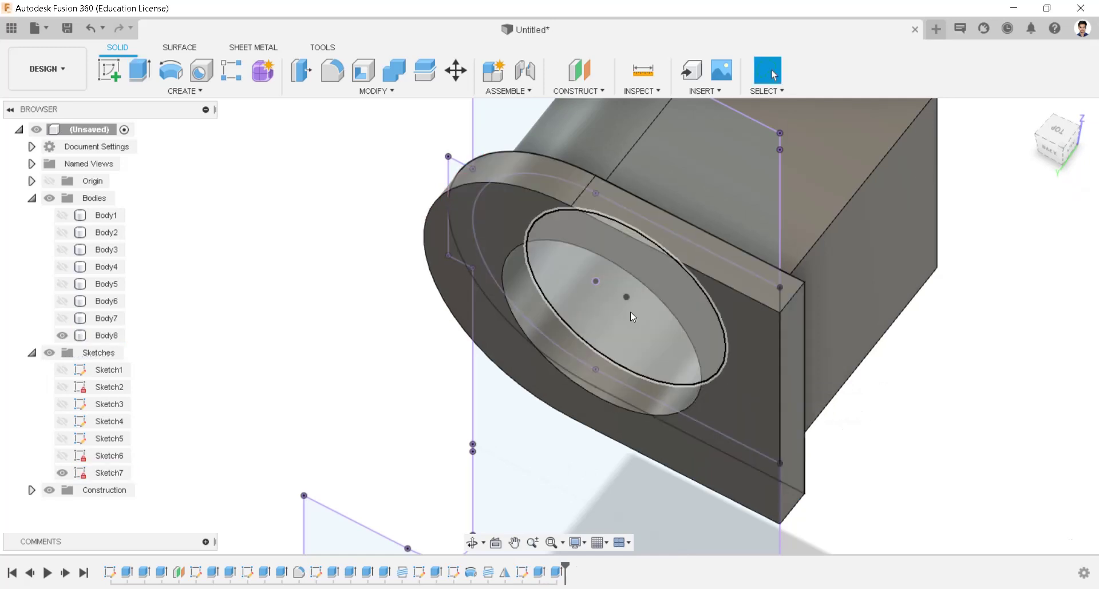
Extrude the same D-shaped profiles with a start offset of -80 mm and a distance of -12.5 mm, joined as the opposite flange.
shift+middle_drag(630, 311, 620, 289)
key(e)
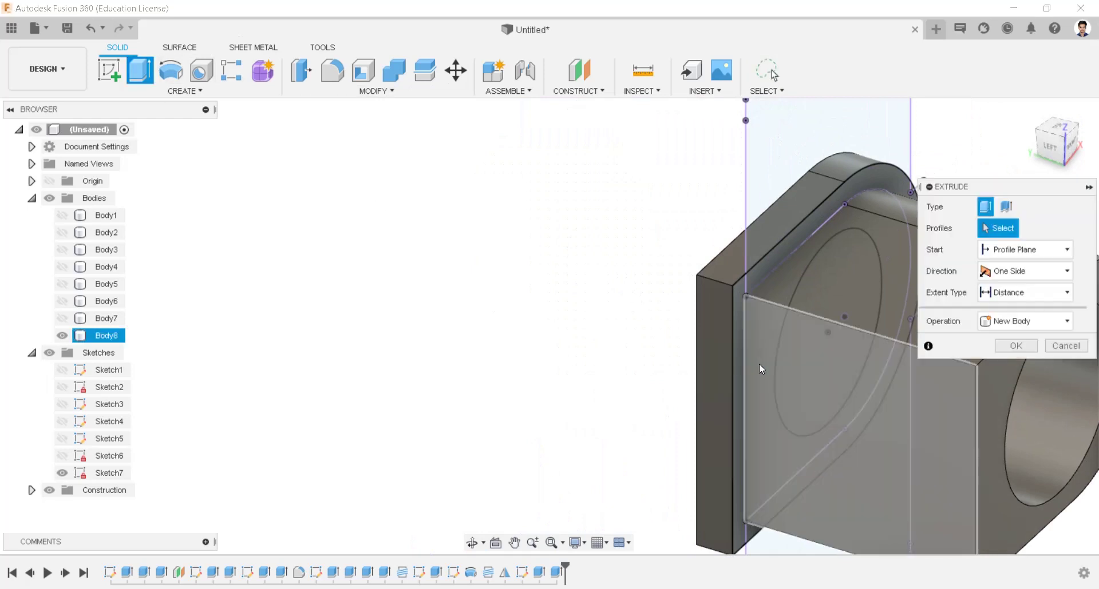
click(759, 369)
click(891, 271)
mouse_move(891, 271)
middle_down()
mouse_move(632, 270)
mouse_move(641, 396)
mouse_move(659, 361)
mouse_move(652, 306)
middle_up()
click(1016, 249)
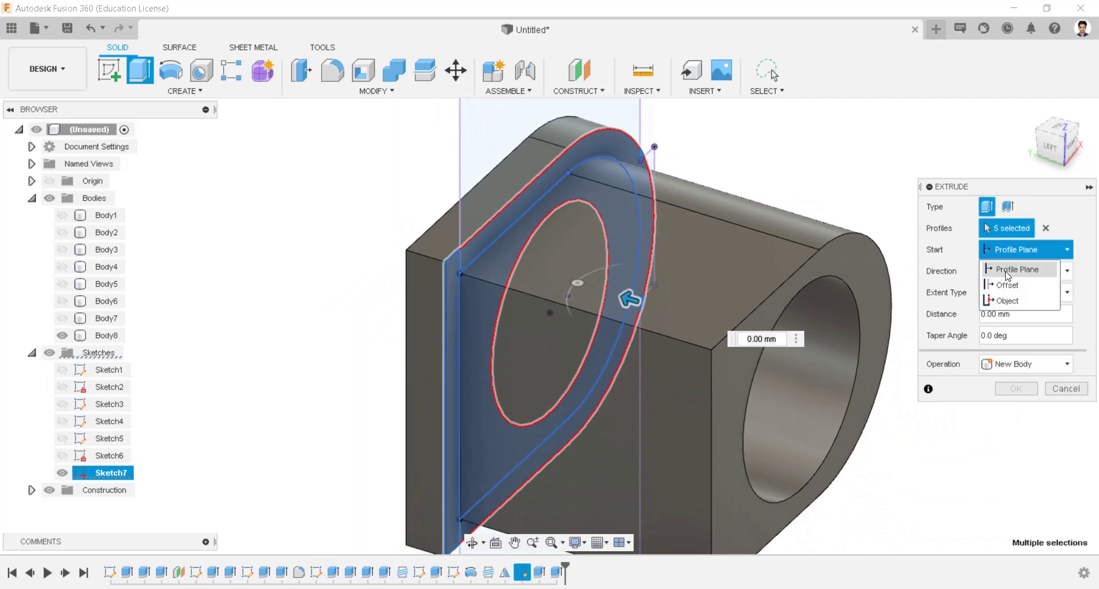
click(1007, 284)
text(-80)
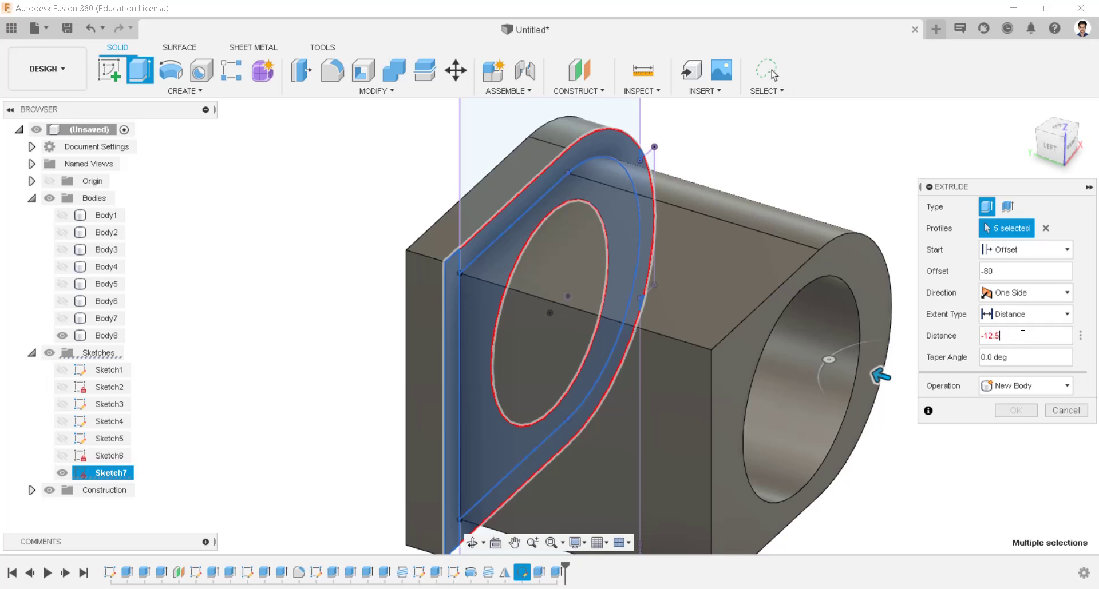
click(1022, 334)
text(-12.5)
key(Return)
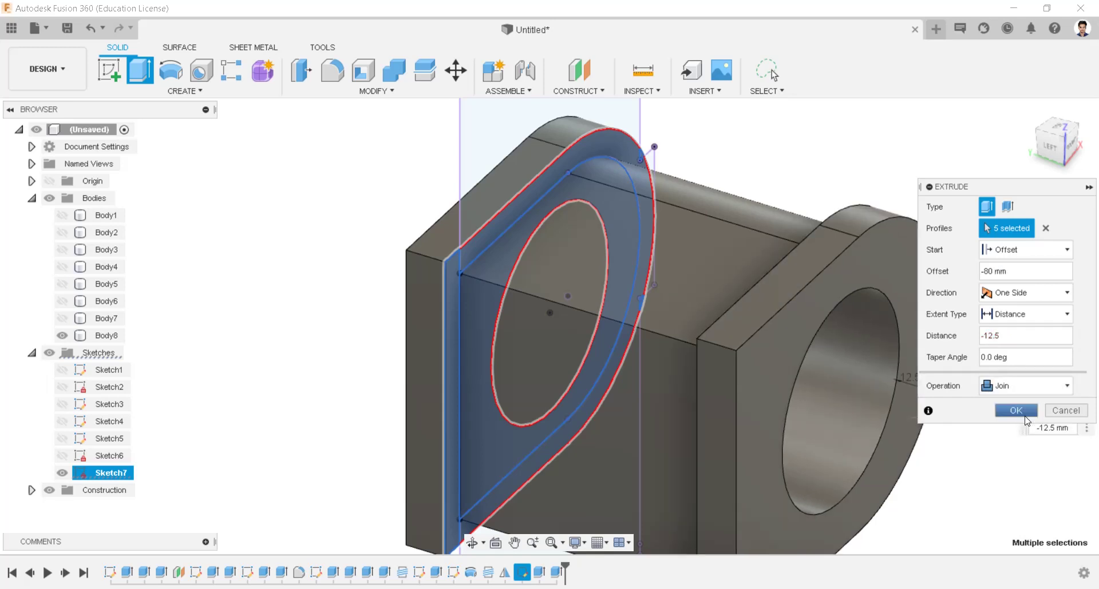
click(1016, 410)
Hide Sketch7 and unisolate the flanged D-shaped insert to bring back all the other bodies.
scroll(861, 380, down, 6)
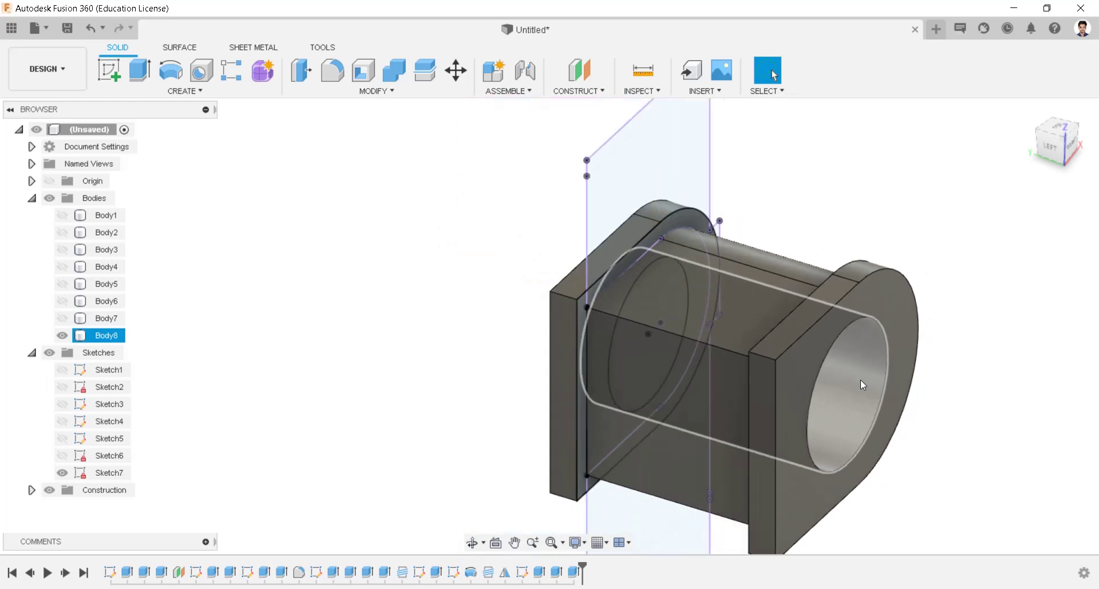
click(1029, 111)
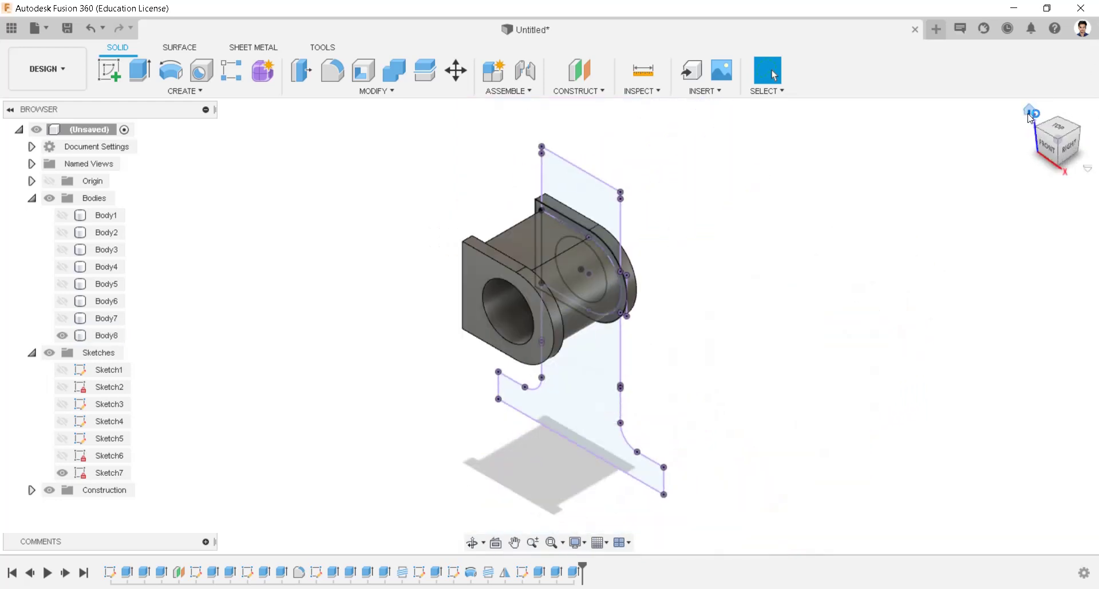
click(60, 477)
click(60, 475)
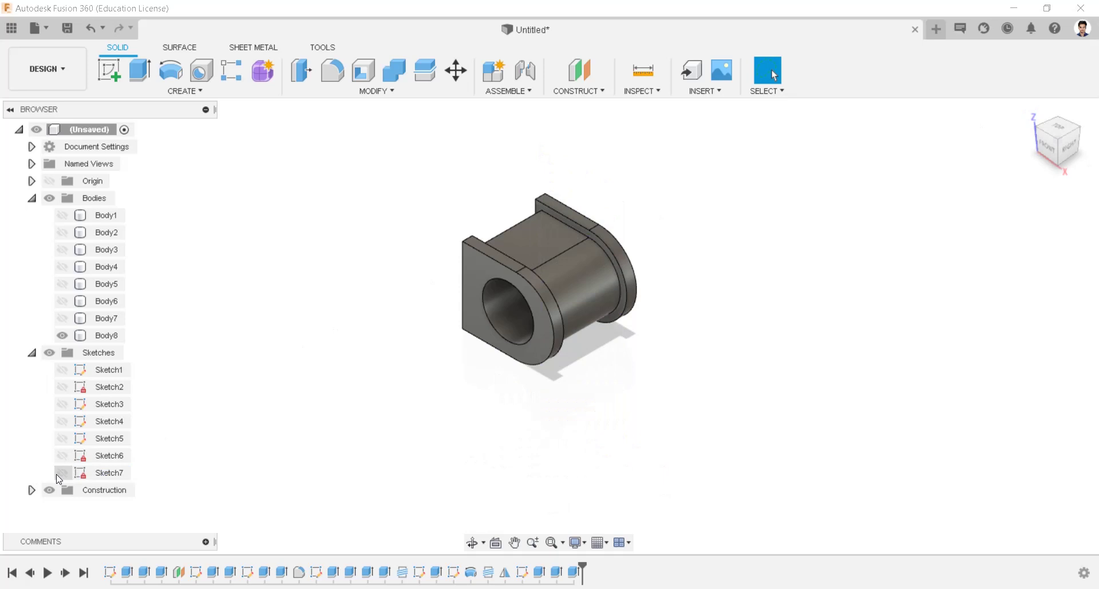
click(49, 202)
click(98, 336)
right_click(97, 336)
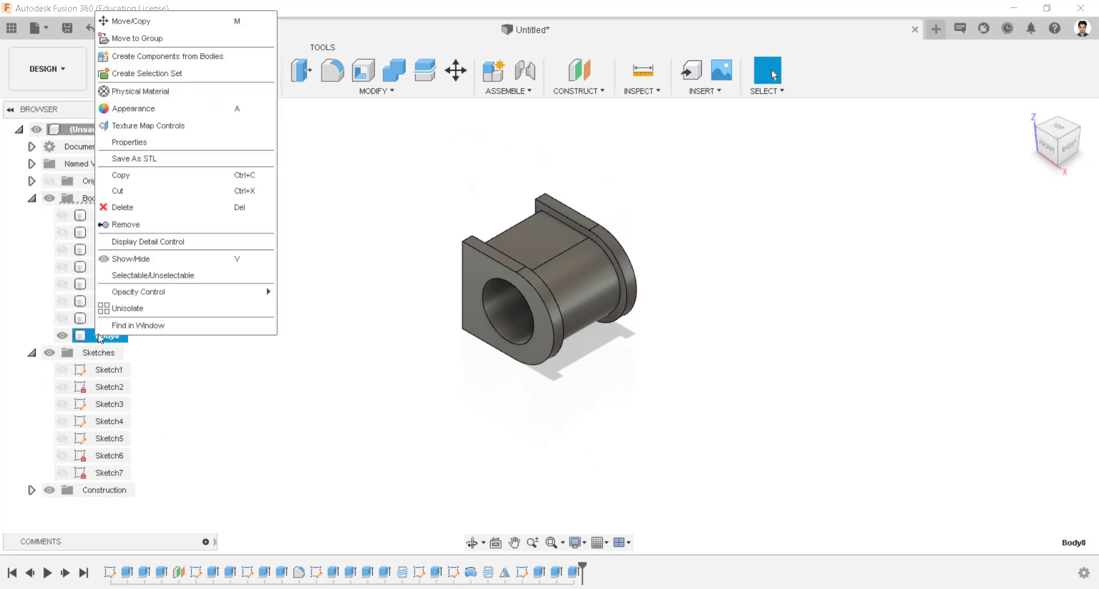
click(115, 312)
click(758, 296)
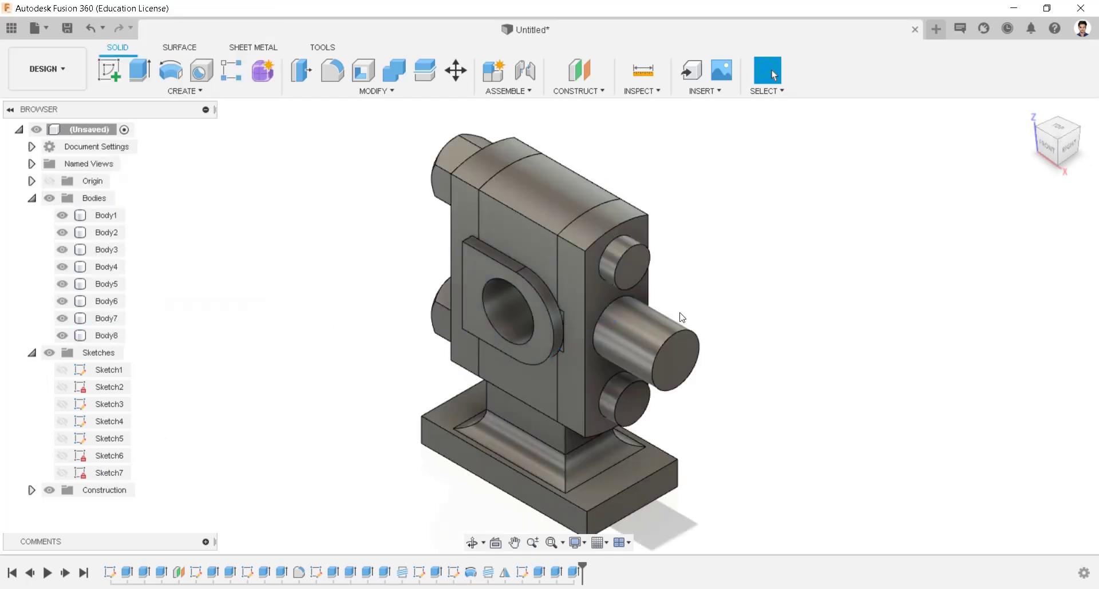
Rename Body1 as body, Body2 as rod end and Body3 as cover plate.
double_click(106, 216)
text(body)
double_click(114, 233)
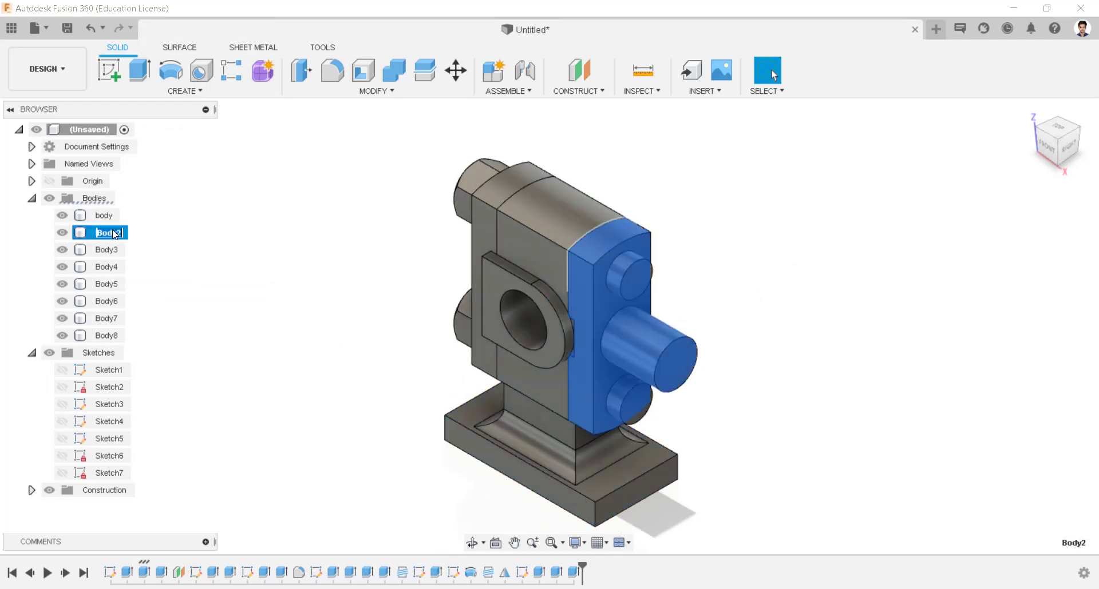
double_click(106, 250)
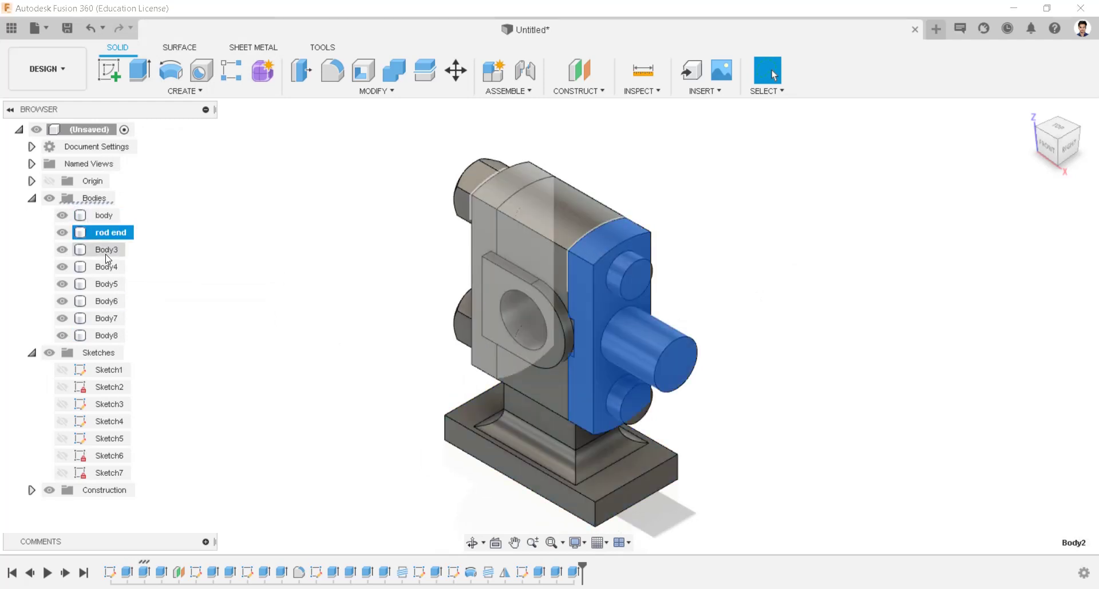
text(cover plate)
Rename Body4 to Body8 as bolt, nut, bolt (1), nut (1) and brass.
double_click(106, 267)
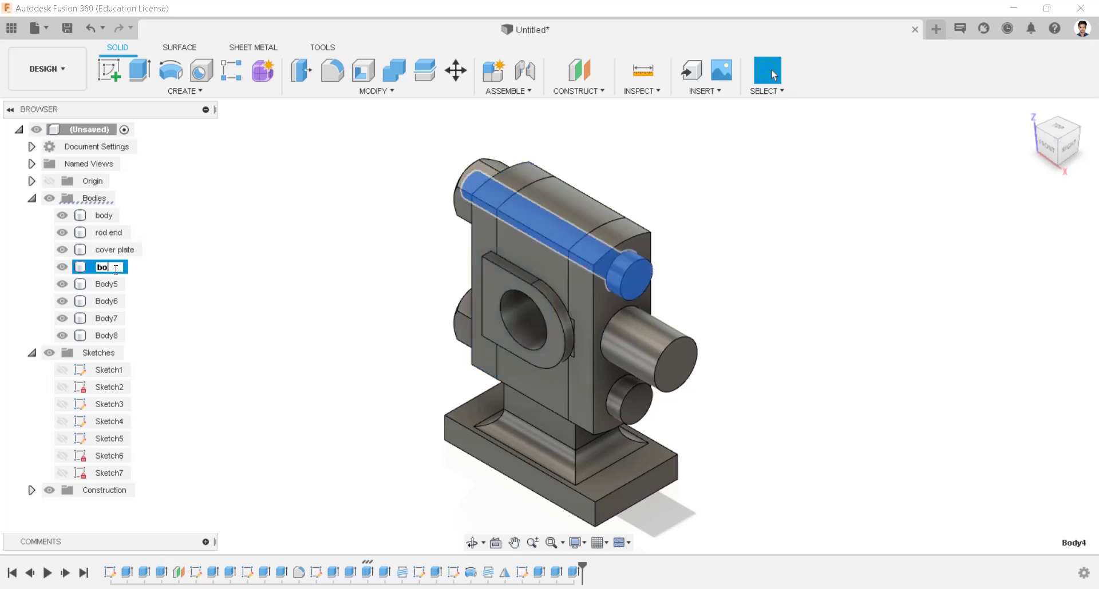
text(bolt)
double_click(106, 285)
text(nut)
double_click(106, 302)
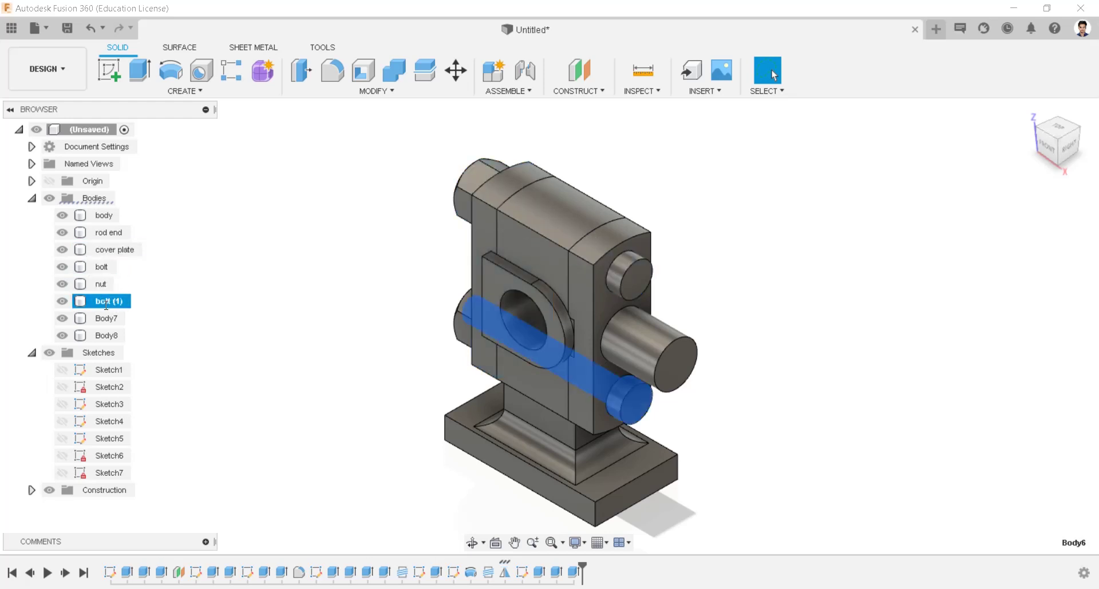
double_click(107, 319)
double_click(99, 335)
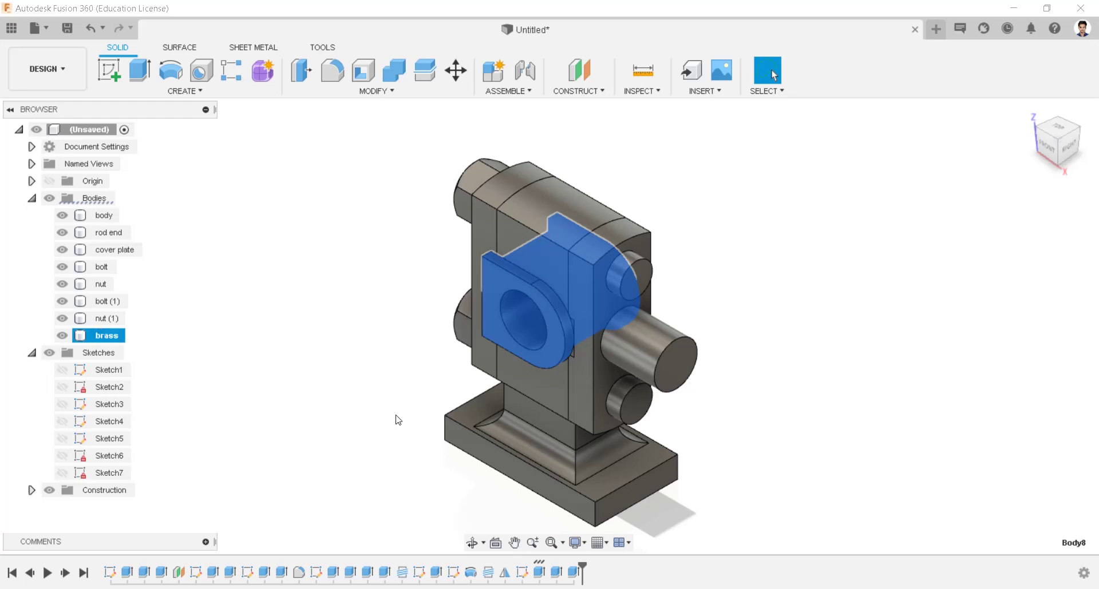
scroll(456, 429, down, 3)
click(247, 335)
Create components from all eight bodies, from body to brass, and collapse the sketch list.
click(105, 215)
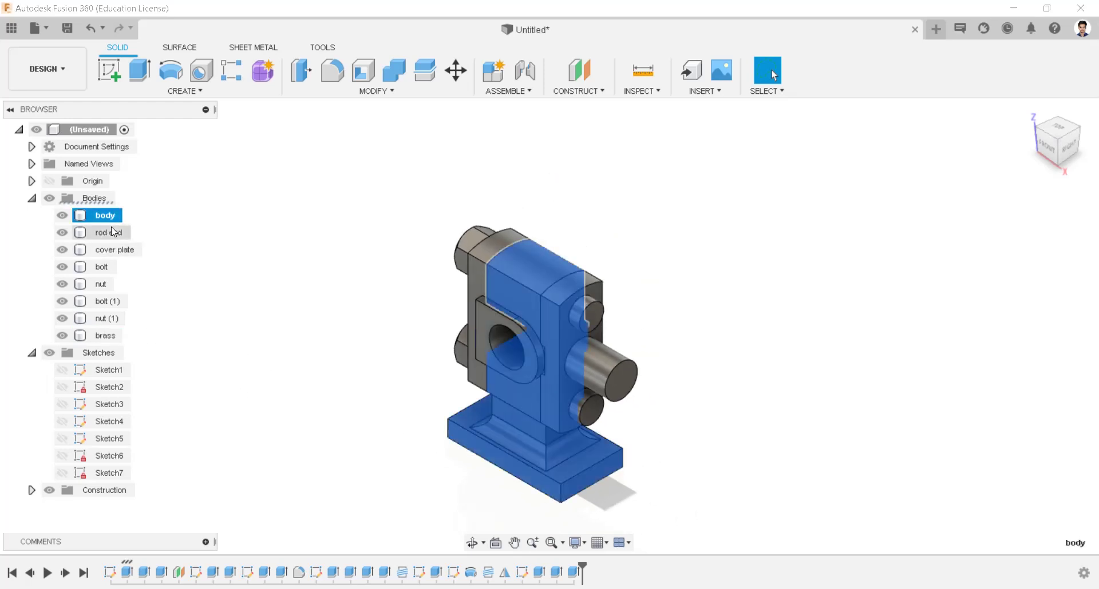
shift+click(115, 250)
shift+click(101, 284)
shift+click(105, 335)
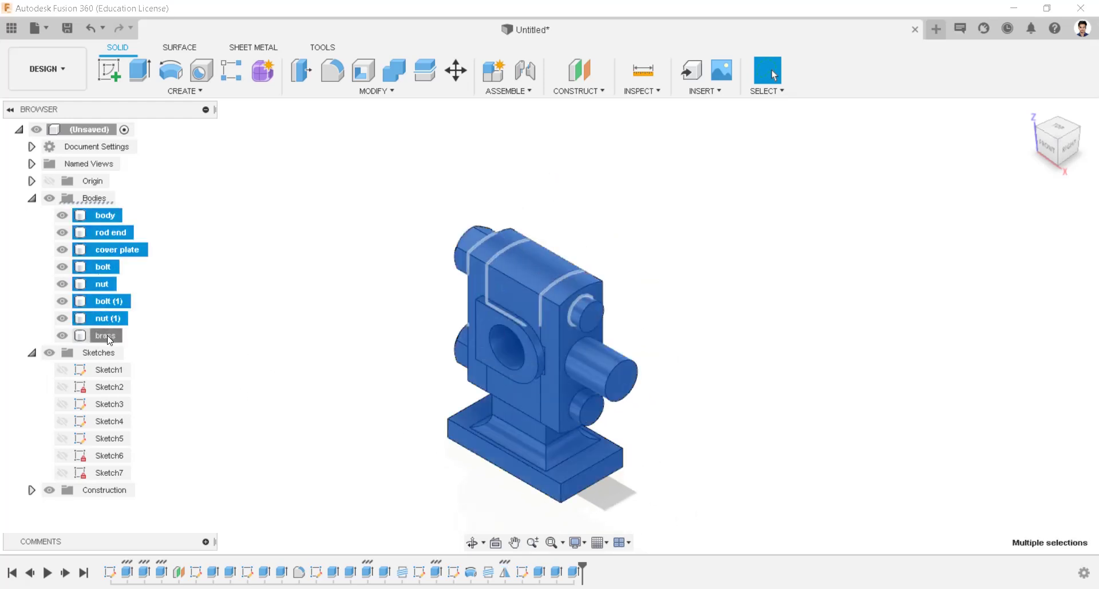
right_click(108, 338)
click(175, 386)
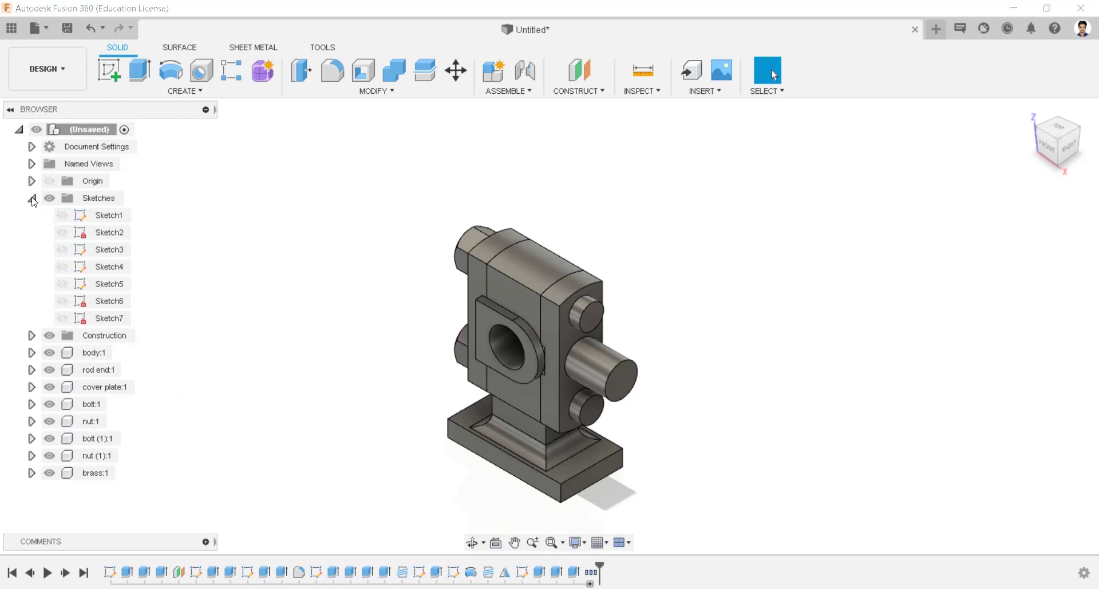
click(35, 201)
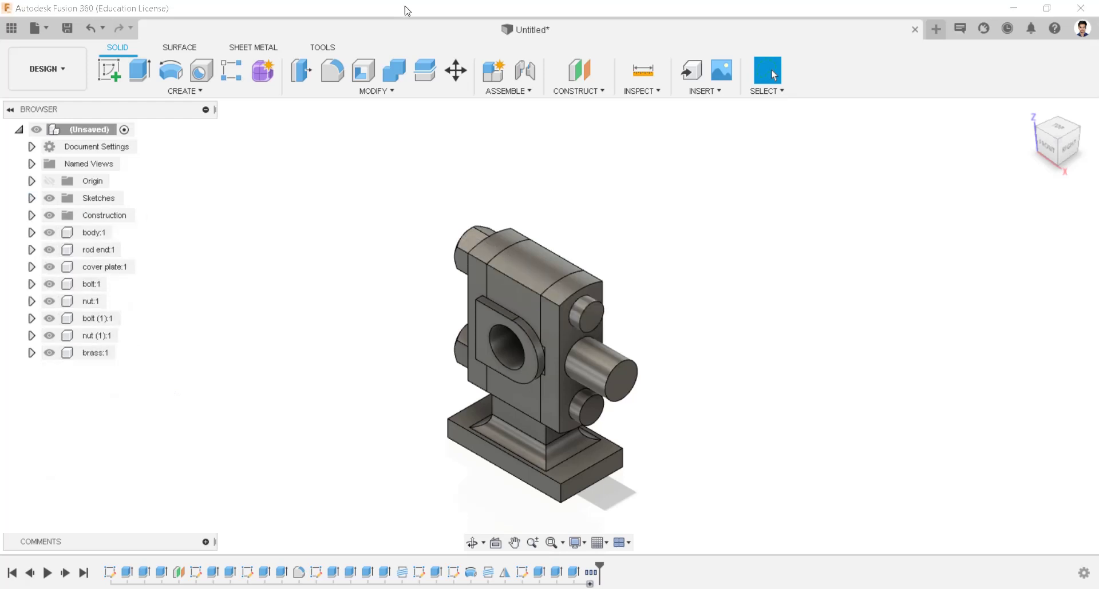
Assign a brass-toned metal physical material to the D-shaped insert and Iron, Cast to the main body.
click(376, 91)
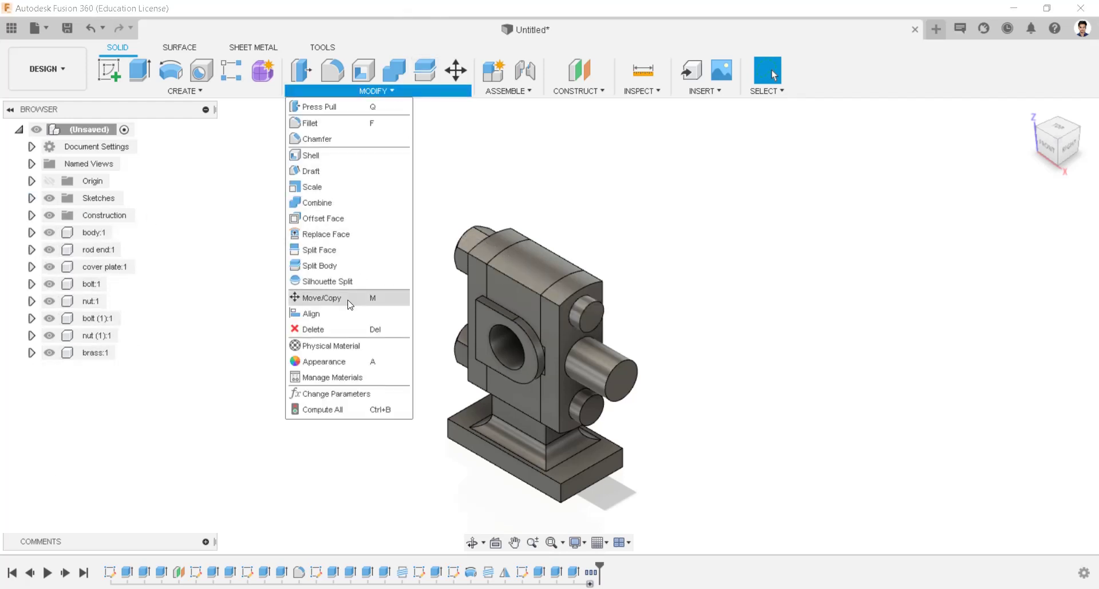
click(338, 330)
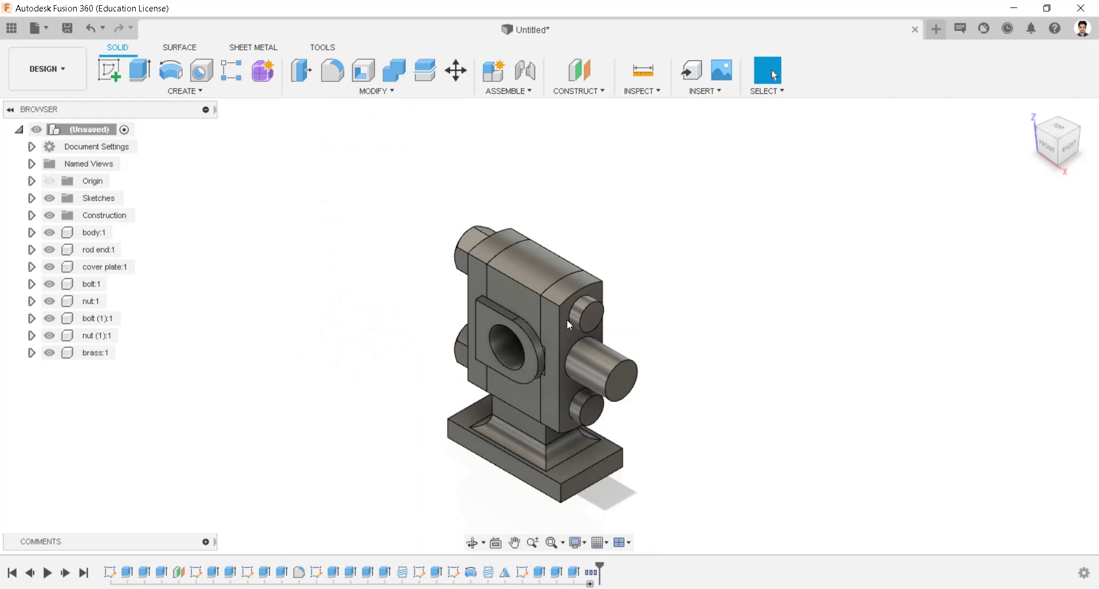
click(907, 424)
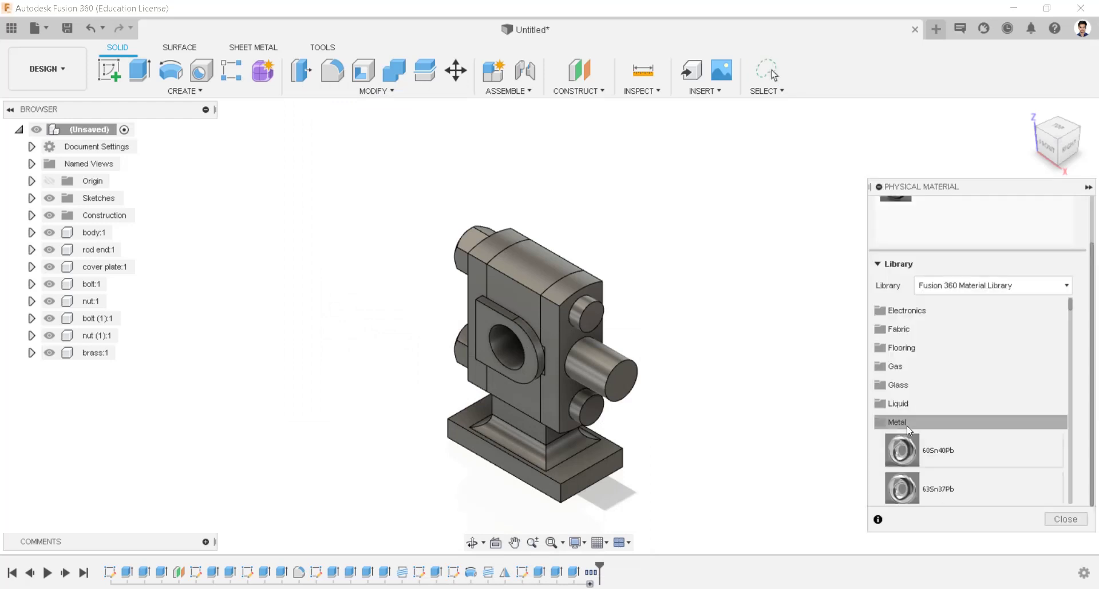
scroll(930, 423, down, 10)
scroll(930, 435, up, 2)
drag(952, 367, 545, 341)
scroll(954, 386, down, 5)
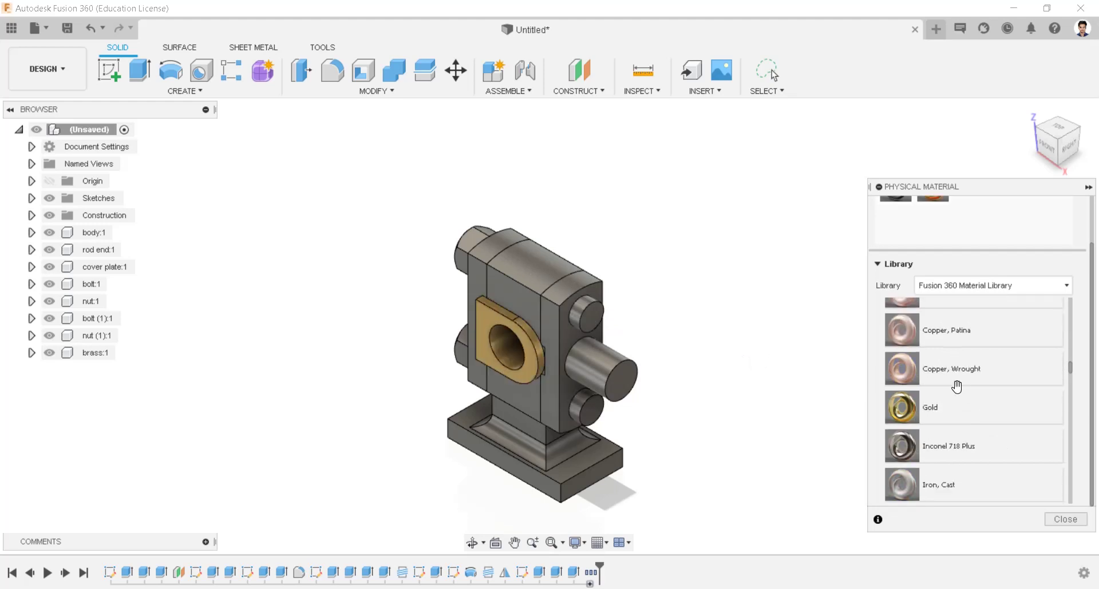
drag(698, 371, 527, 294)
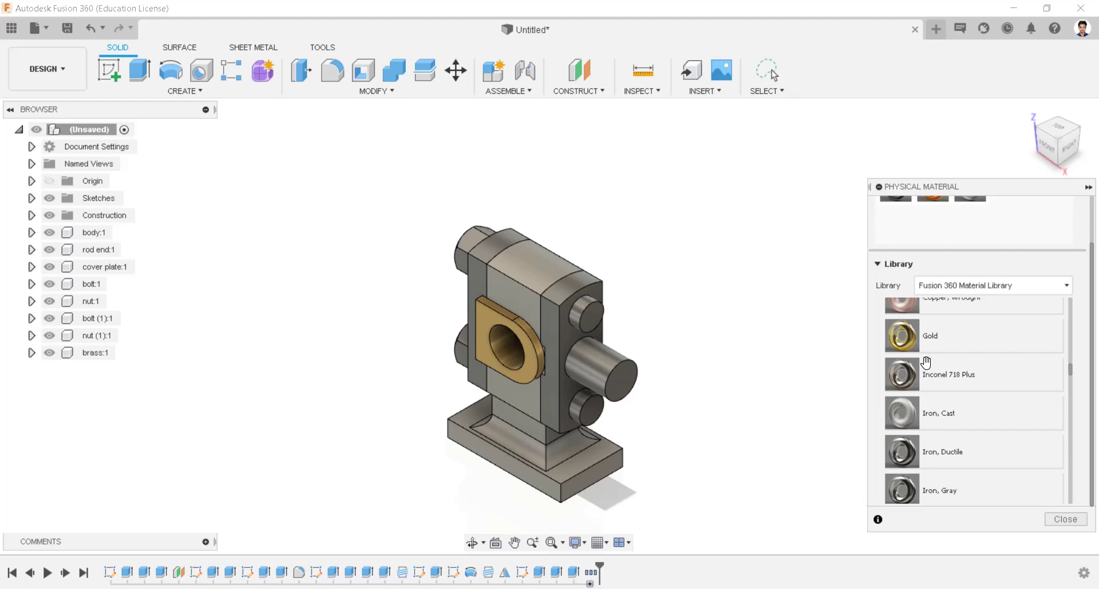
Assign a steel physical material from the Fusion 360 Material Library to the steel parts, including the upper nut.
scroll(967, 456, down, 10)
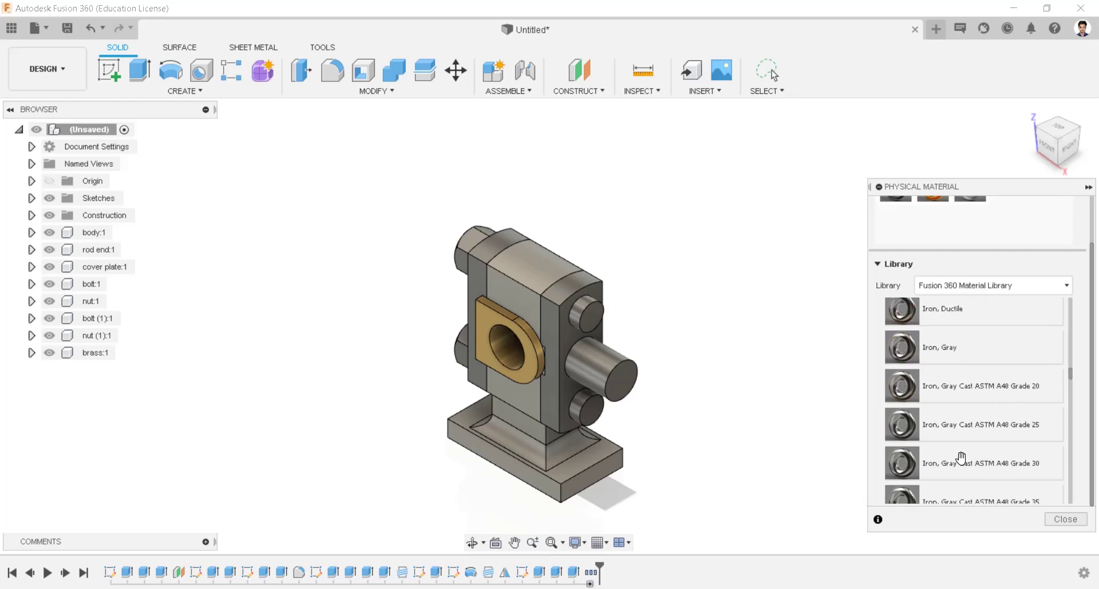
scroll(966, 456, down, 8)
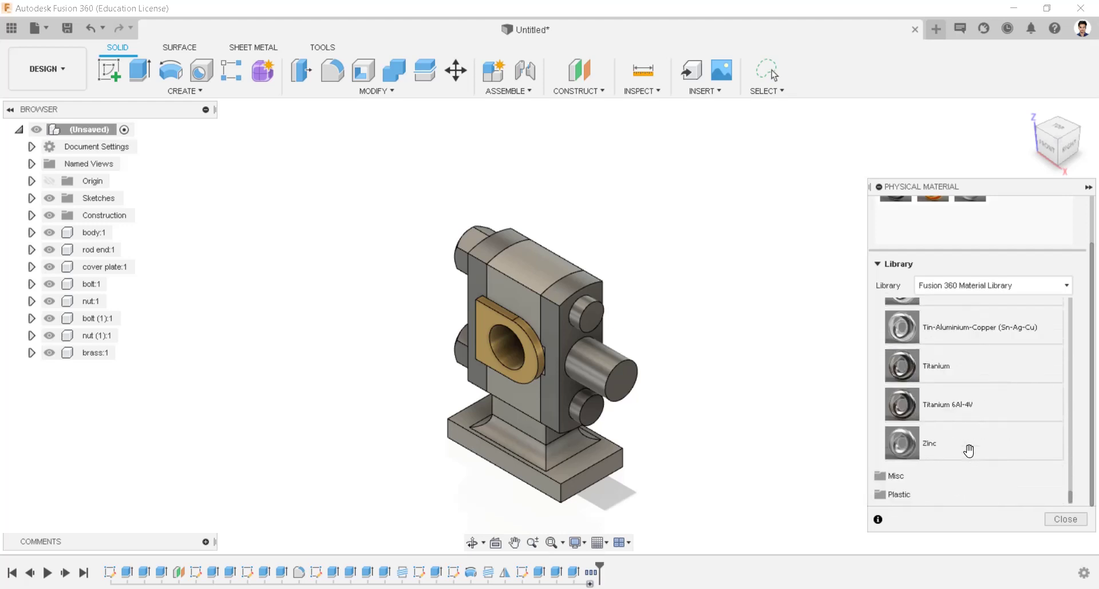
drag(951, 381, 860, 350)
drag(664, 352, 976, 358)
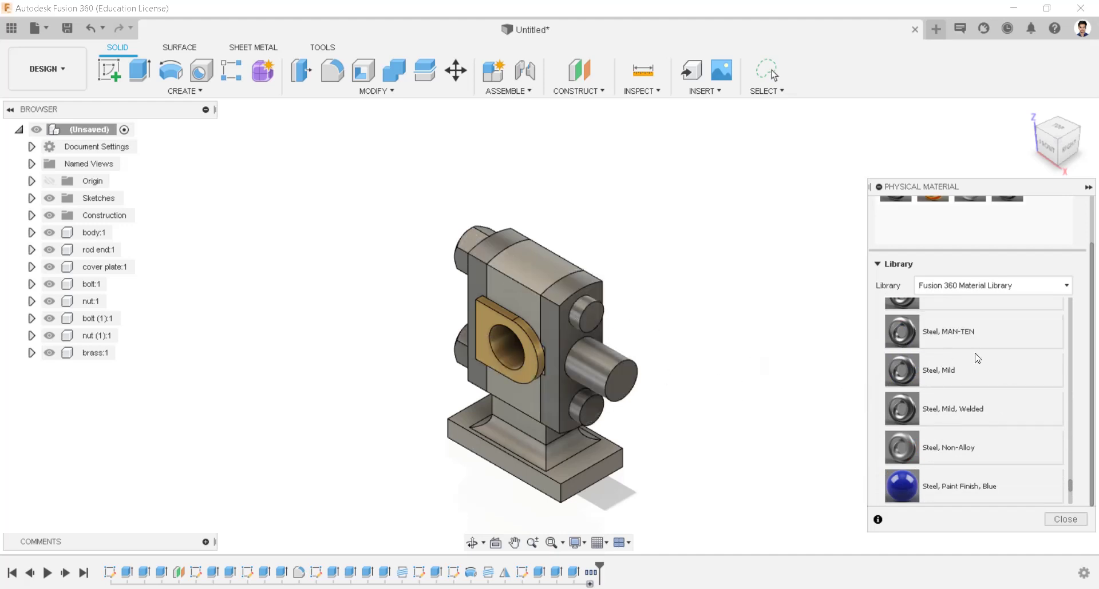
drag(515, 287, 465, 241)
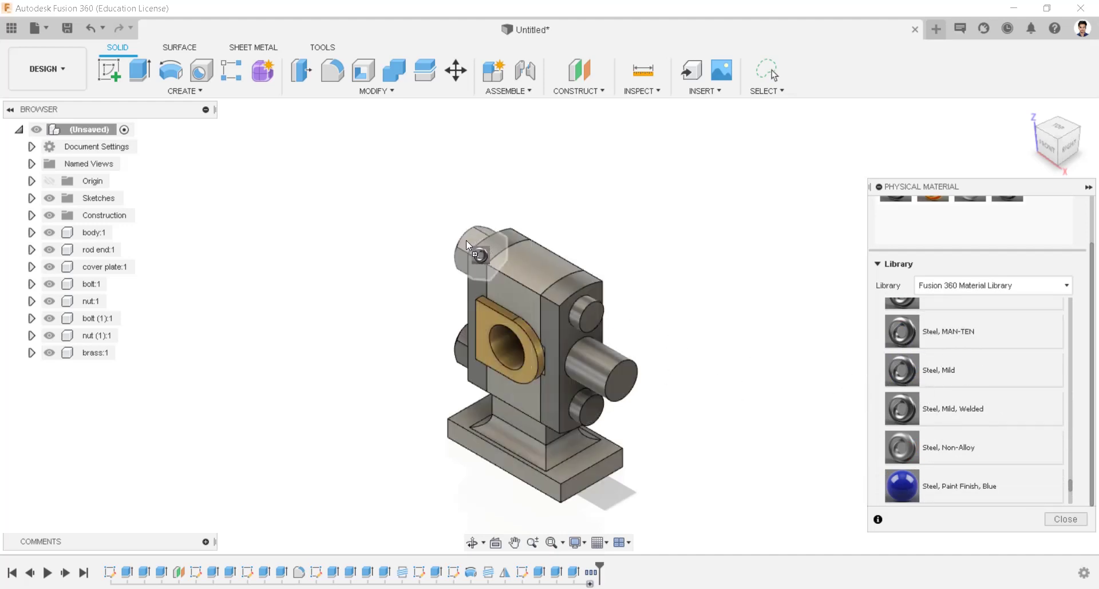
drag(675, 350, 722, 327)
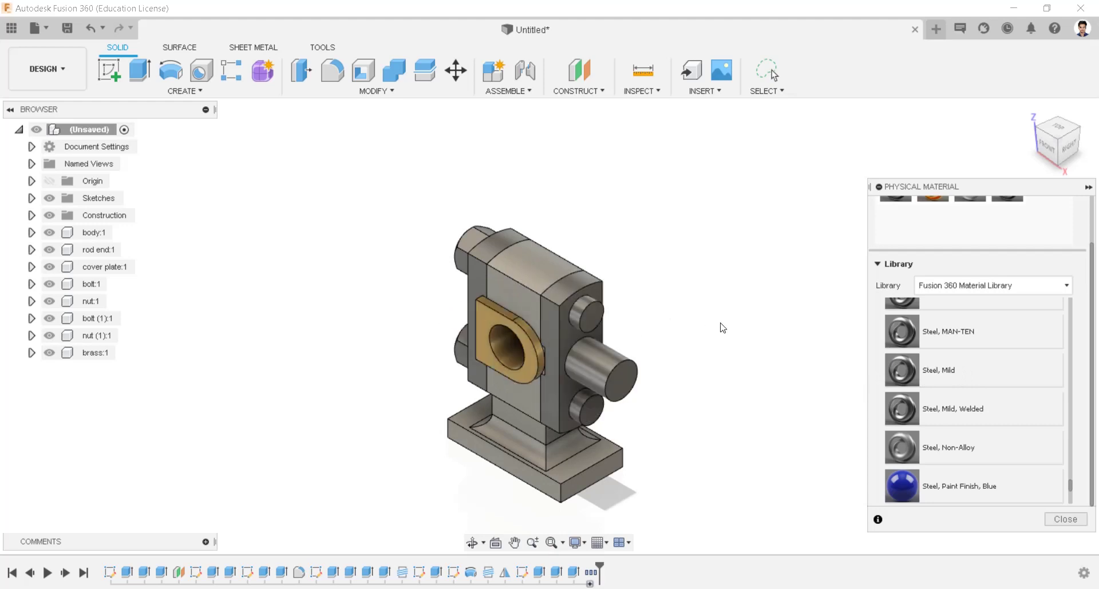
click(1070, 522)
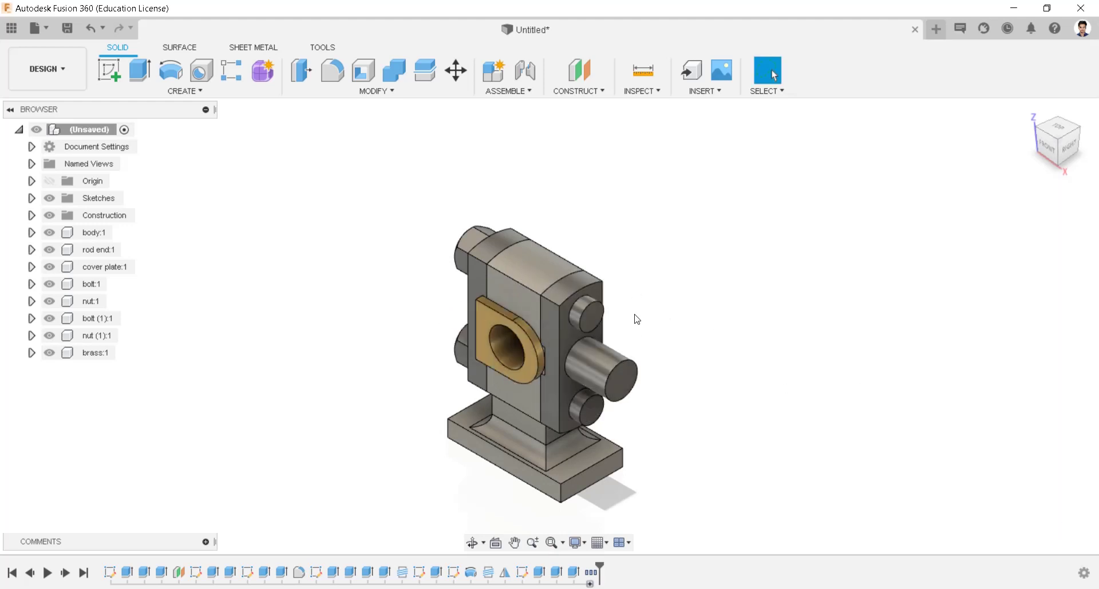
Save the design as crosshead in the AU Exercise > crosshead location.
middle_drag(637, 319, 636, 283)
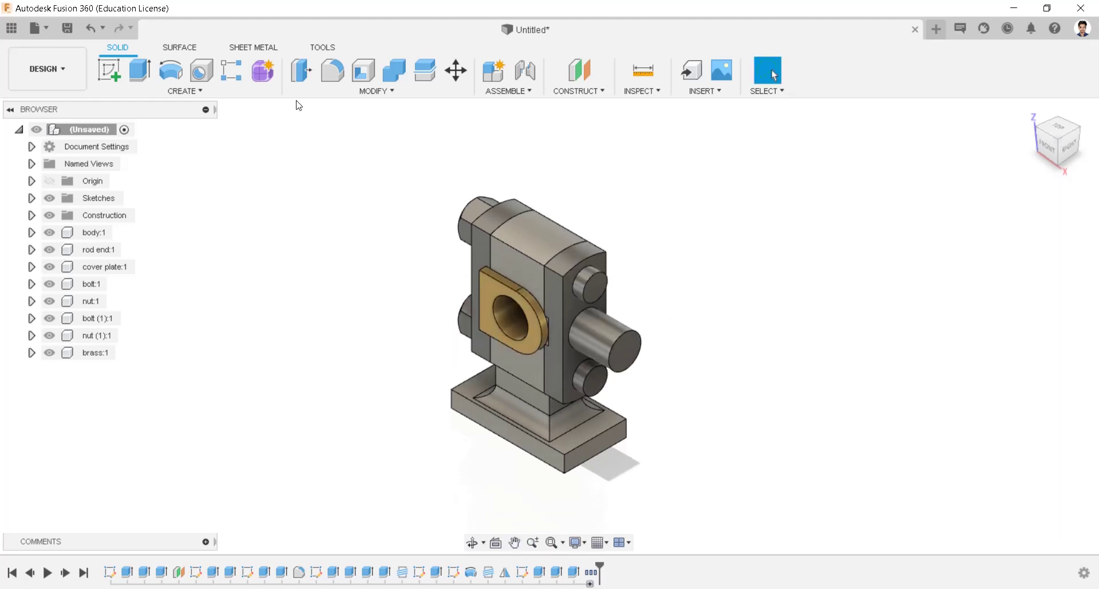
click(66, 30)
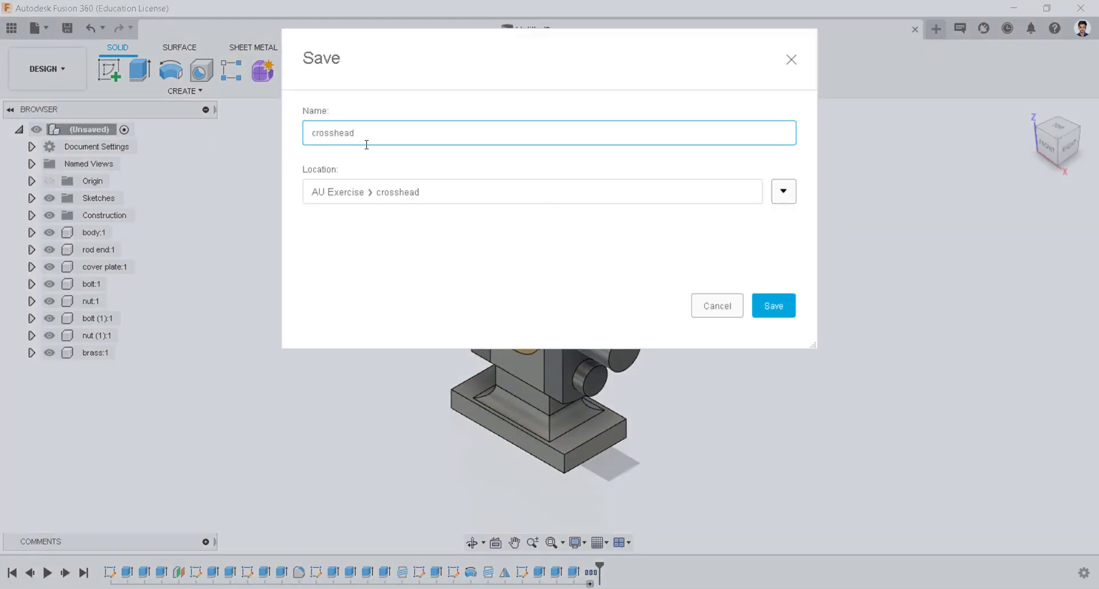
click(770, 305)
Create a new drawing from the design with the full assembly, ISO standard, mm units and an A3 (420mm x 297mm) sheet.
click(51, 74)
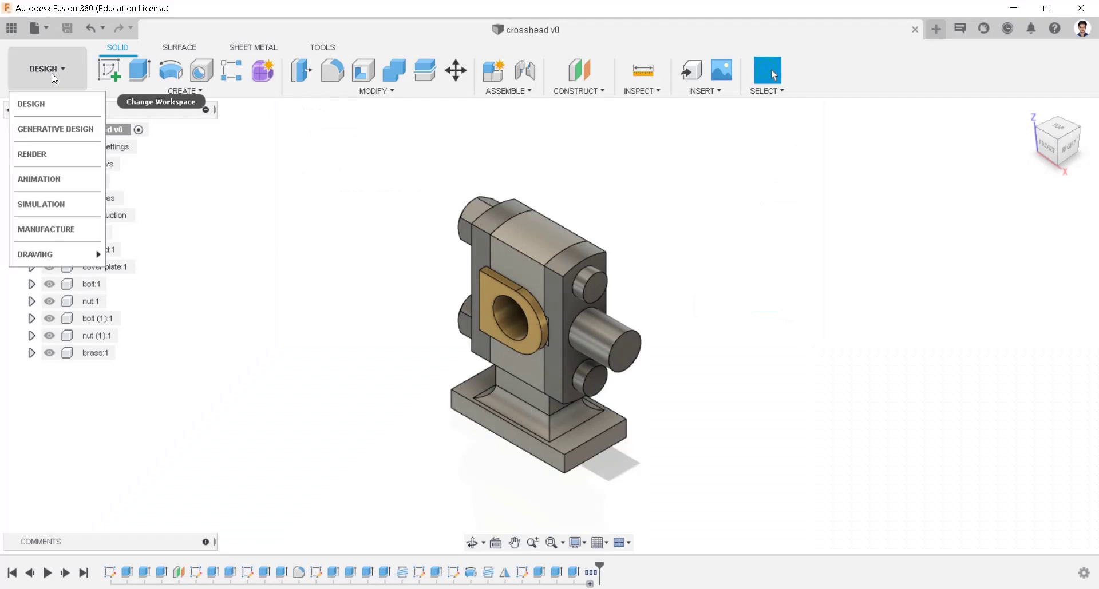
mouse_move(66, 249)
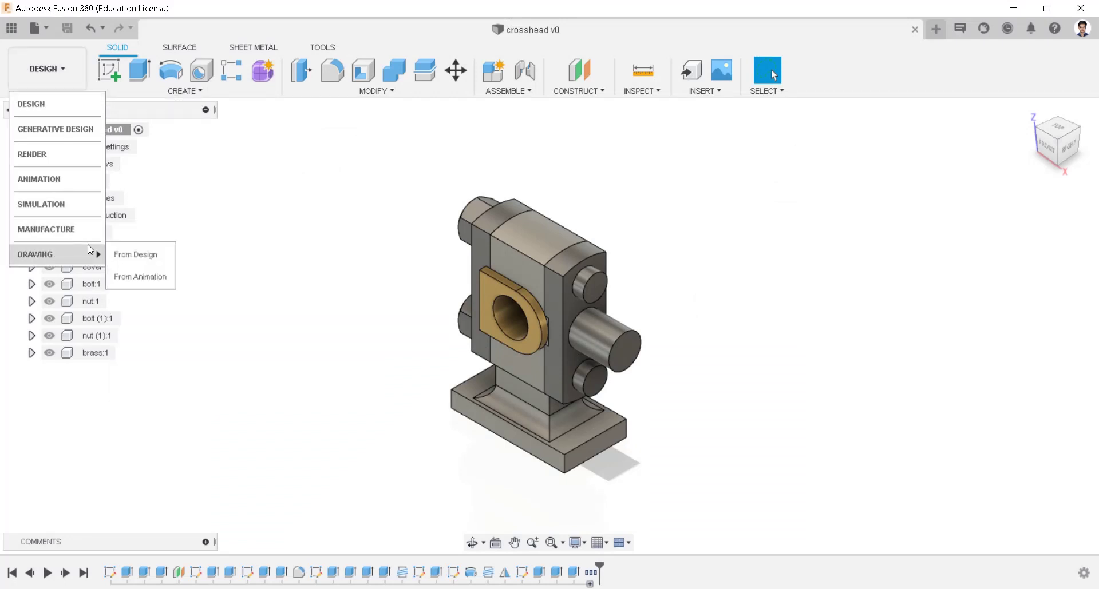
click(126, 256)
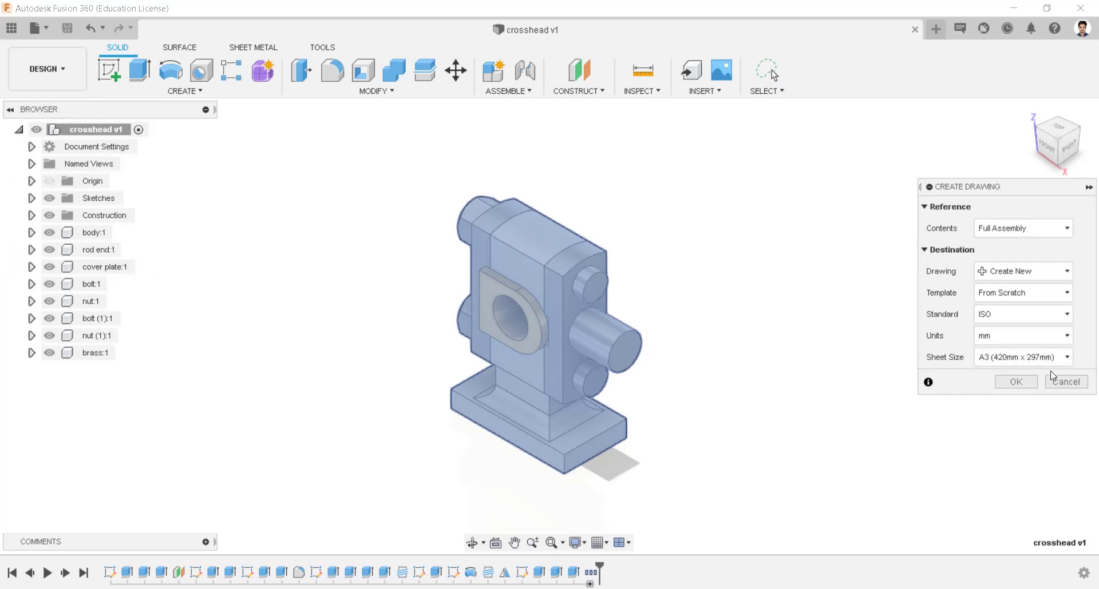
click(1029, 380)
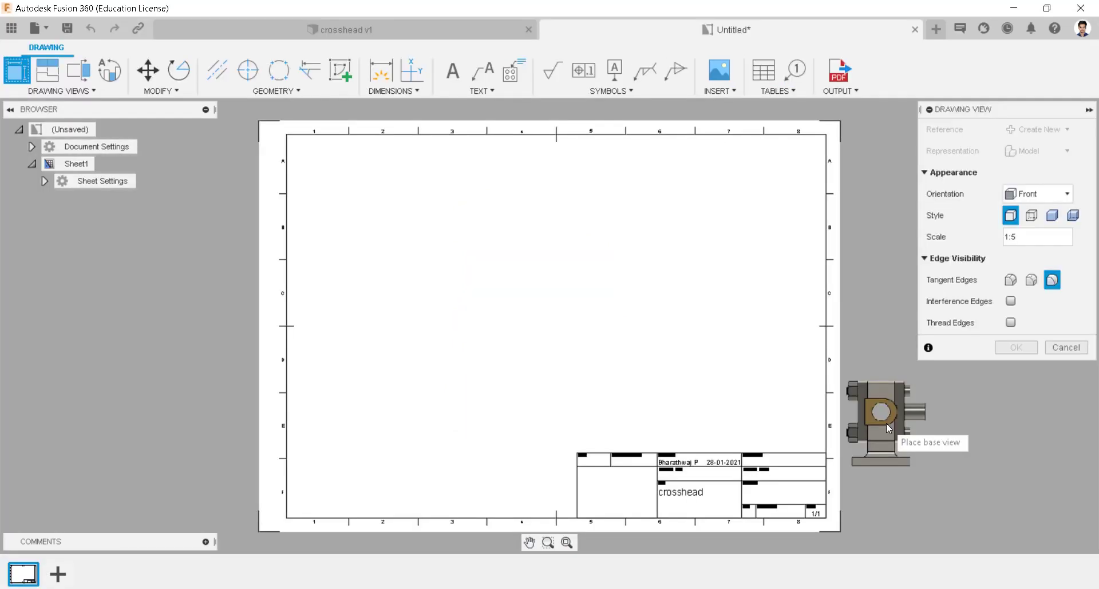
Place a Front base view in the upper-left area of the sheet at 1:5 scale, showing visible and hidden edges.
click(413, 245)
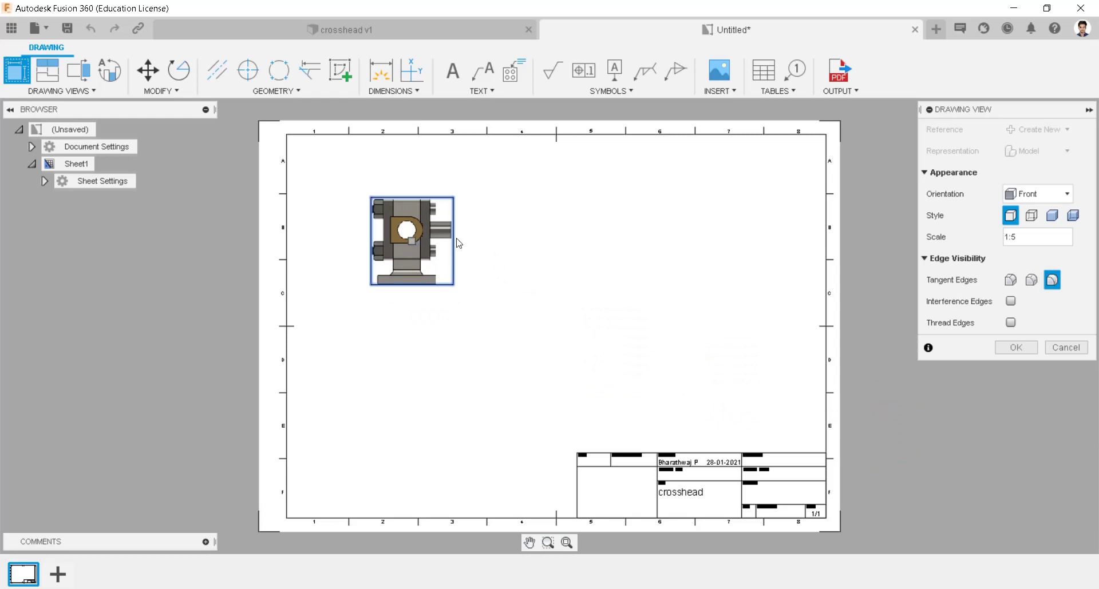
click(1011, 216)
click(1016, 347)
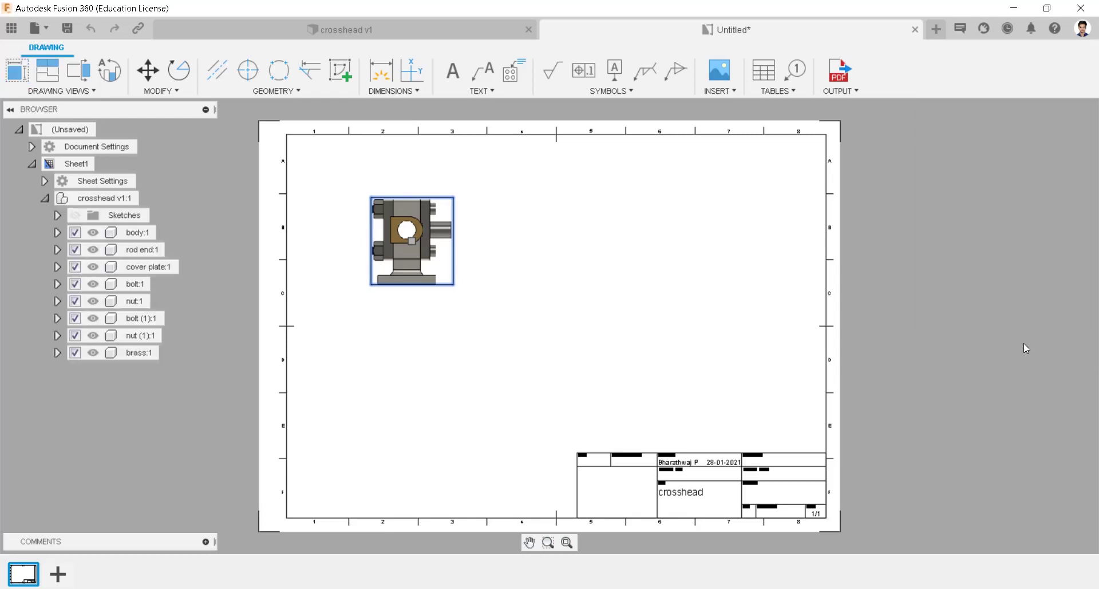
Project the side, top and isometric views from the front view onto the sheet.
scroll(437, 222, up, 1)
click(45, 72)
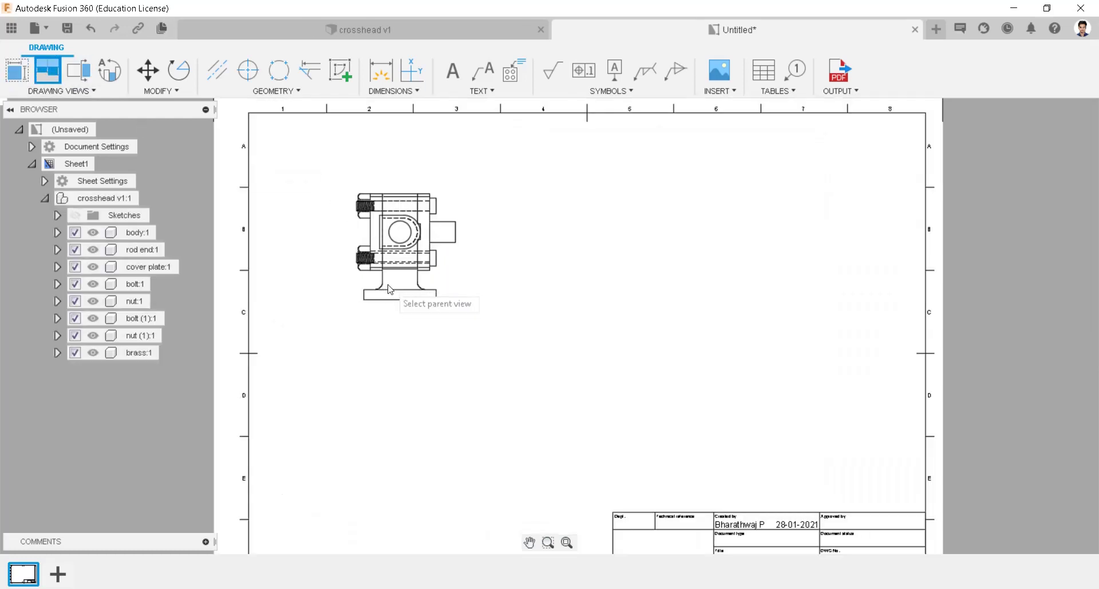
click(395, 275)
click(695, 230)
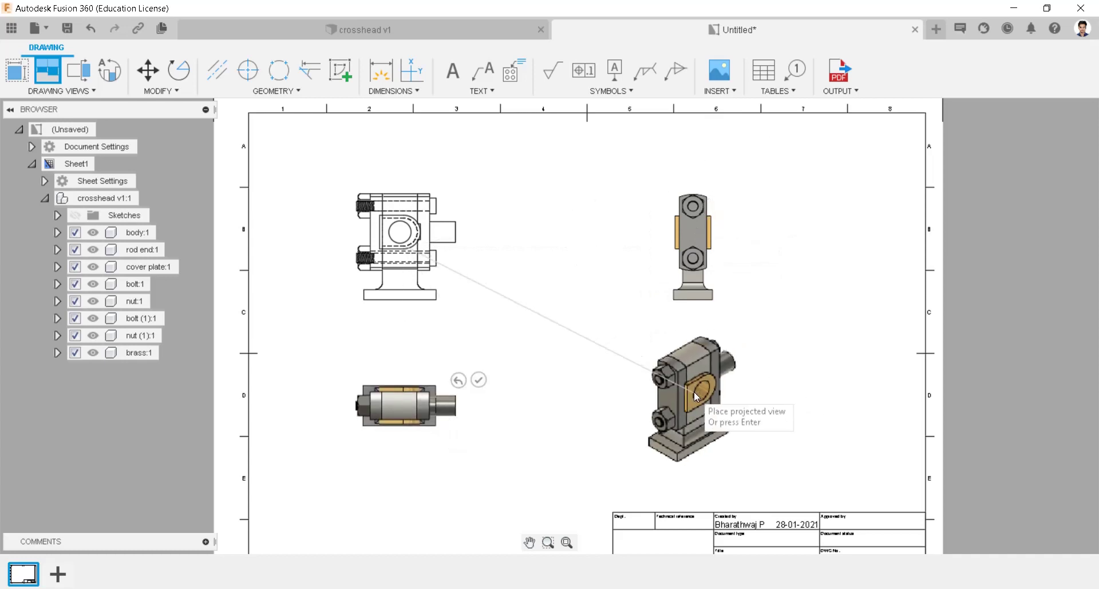
click(738, 400)
click(738, 367)
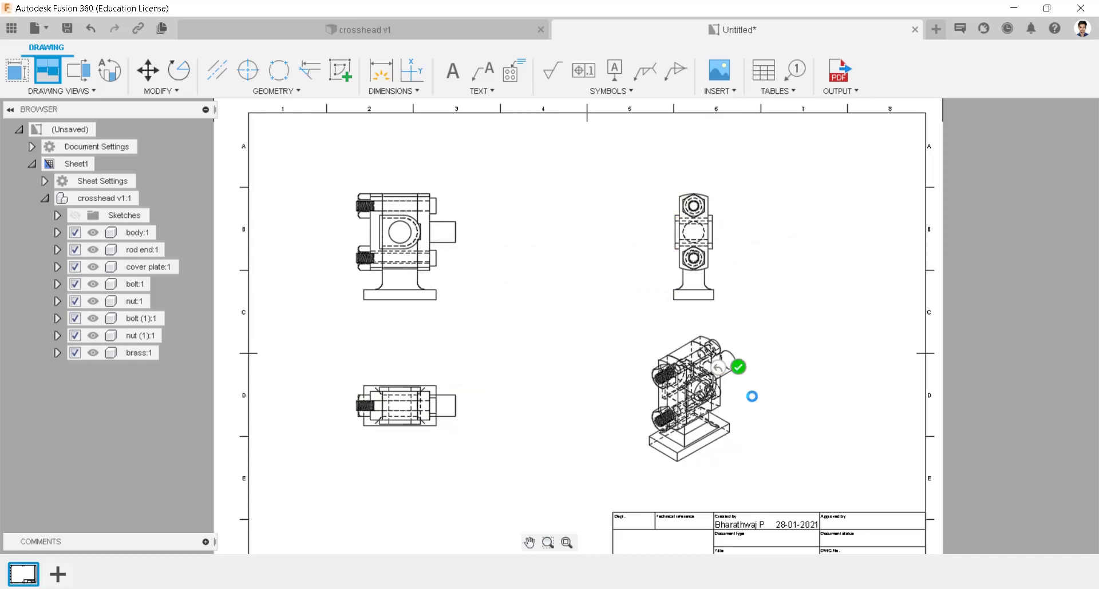
Set the isometric view's style to visible edges only and check the side view's settings.
double_click(675, 403)
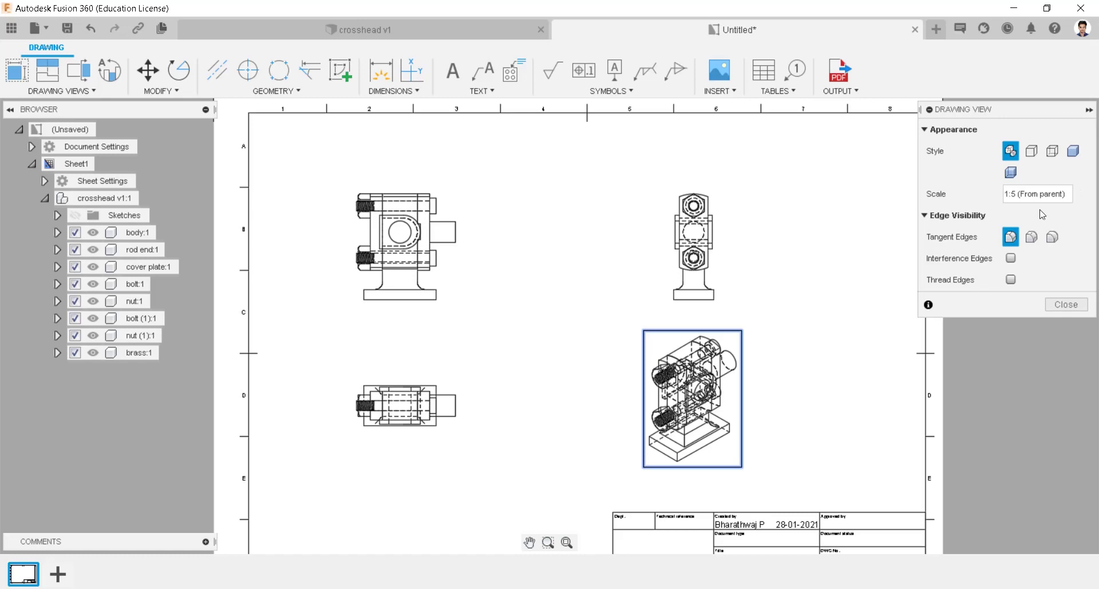
click(1030, 152)
click(1059, 305)
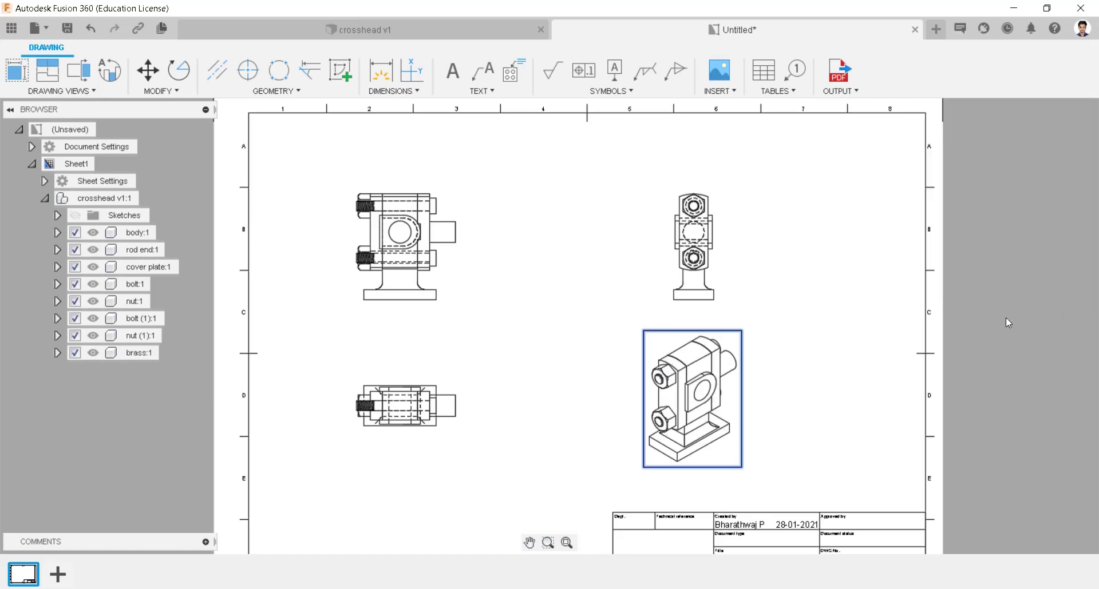
double_click(714, 234)
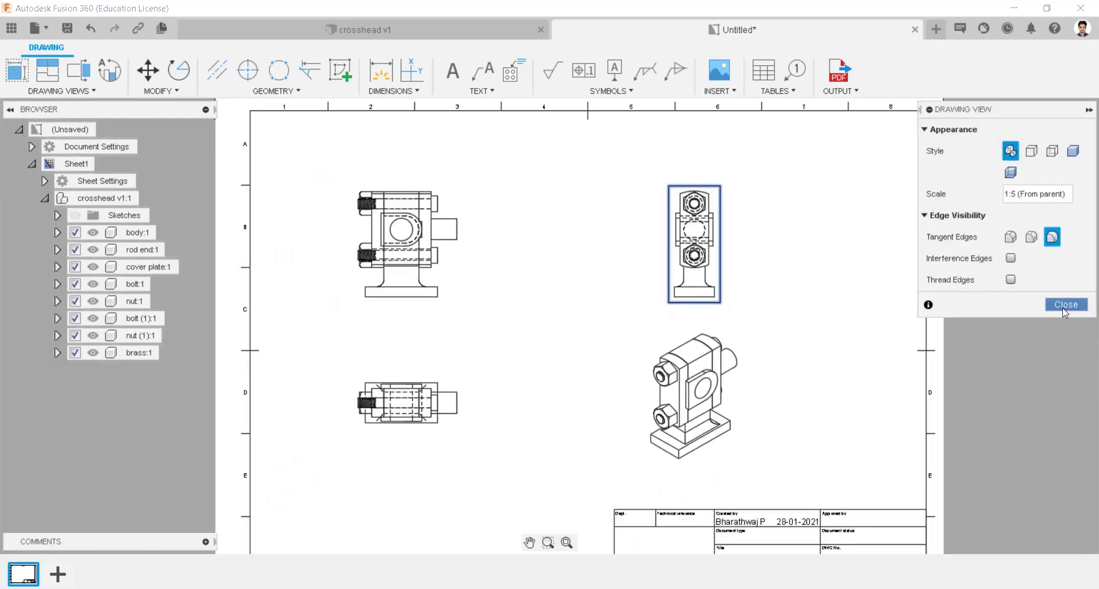
click(1063, 305)
Dimension the width and thickness of the body's base plate in the front view.
scroll(640, 325, down, 3)
scroll(581, 304, up, 4)
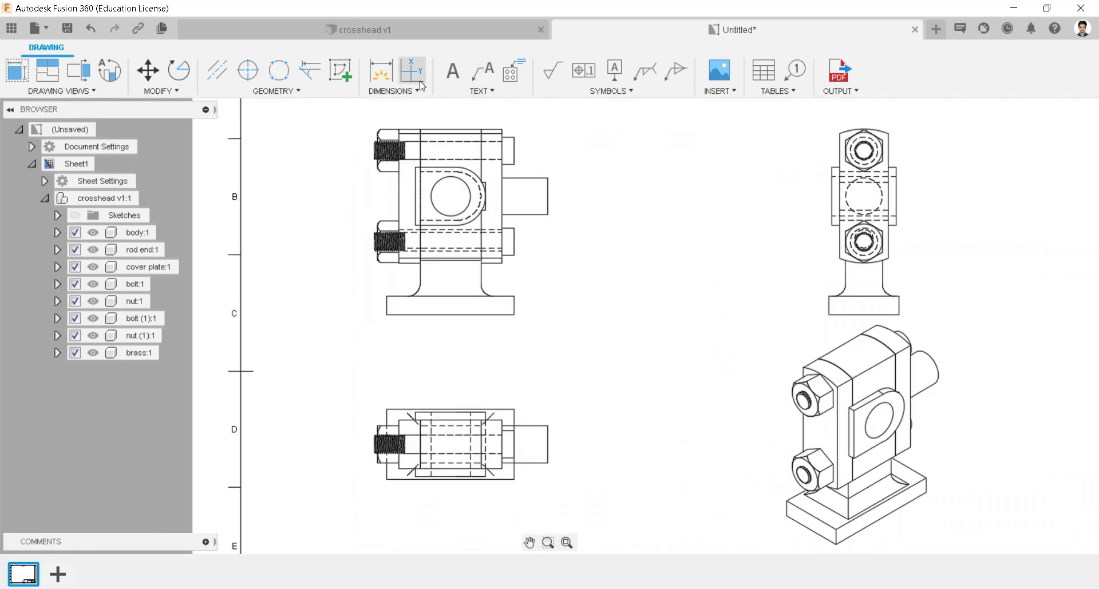
click(383, 72)
click(443, 343)
click(502, 175)
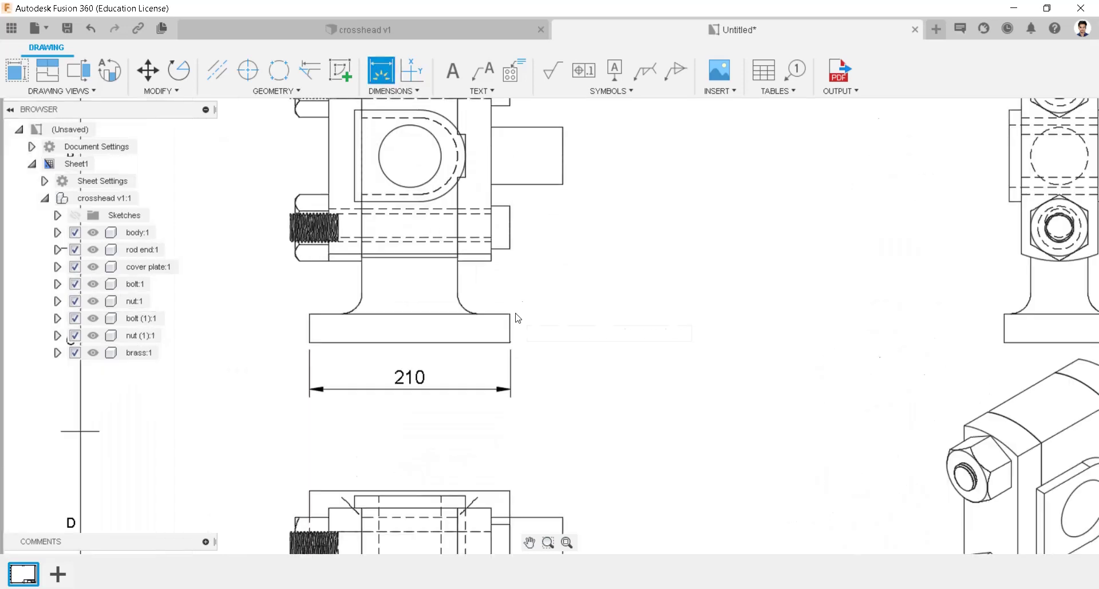
scroll(515, 314, up, 3)
click(509, 315)
click(541, 278)
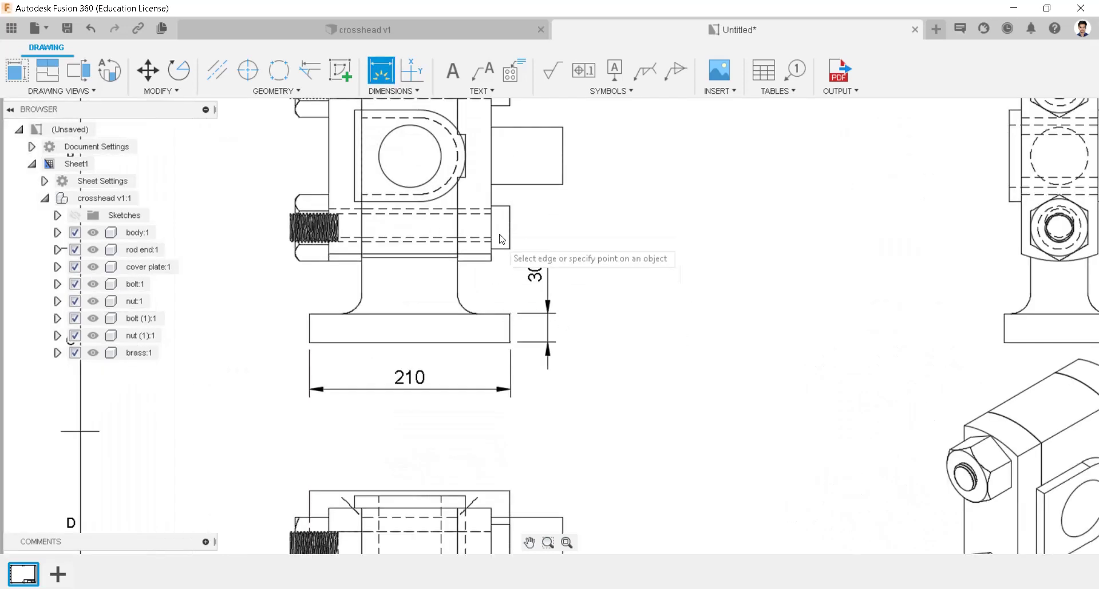
Dimension the lower bolt head's height and the rod end's diameter in the front view.
click(510, 207)
click(509, 250)
click(585, 229)
click(562, 127)
click(562, 184)
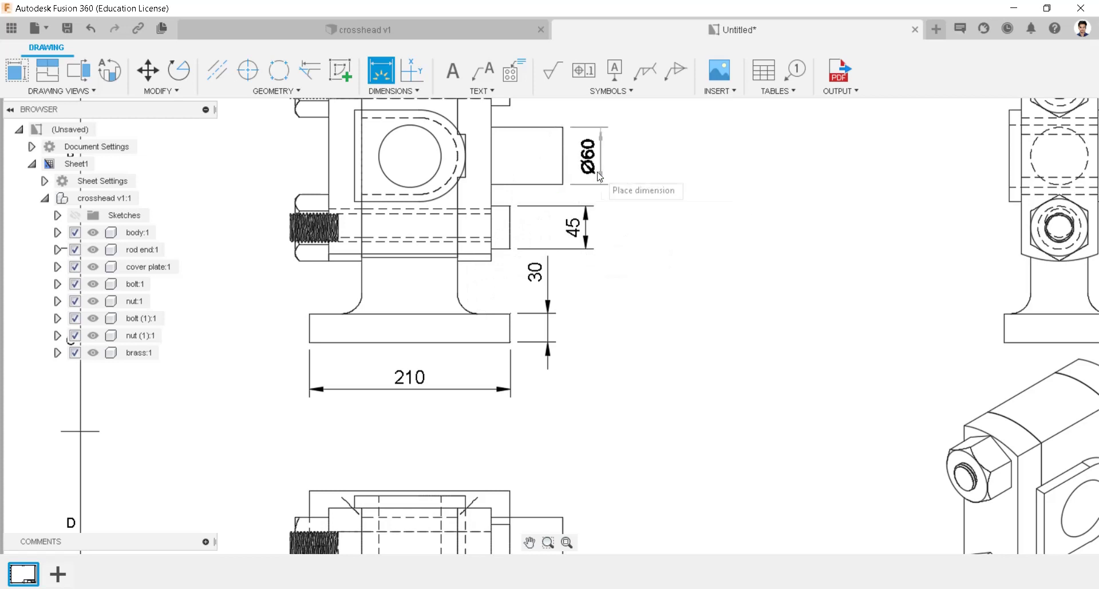
Dimension the D-shaped insert's height in the front view and the curved top edge's radius in the side view.
scroll(289, 240, down, 4)
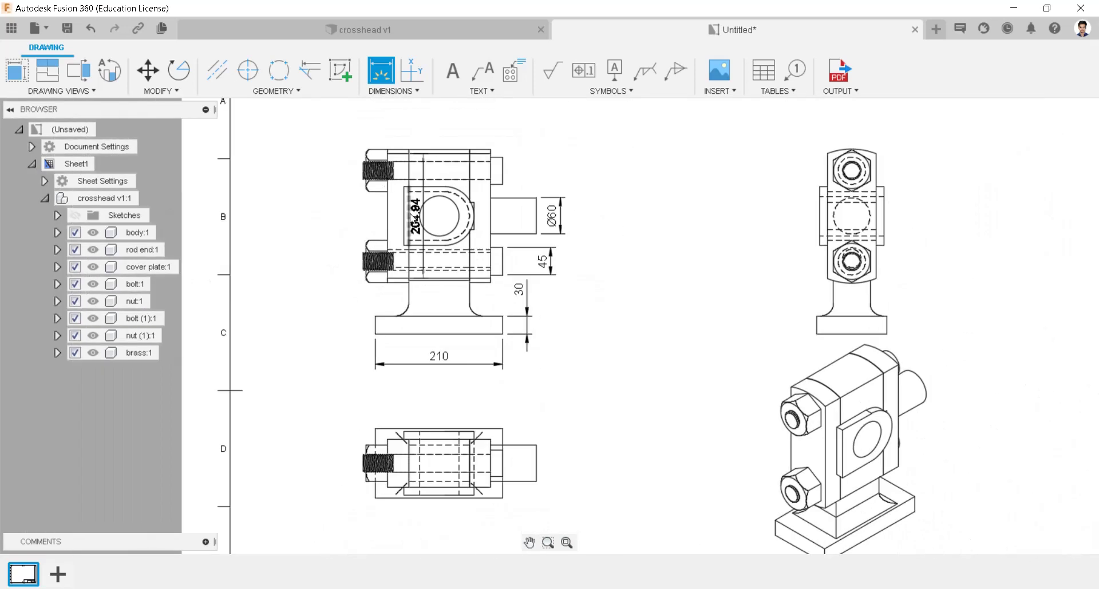
click(328, 210)
scroll(400, 154, up, 2)
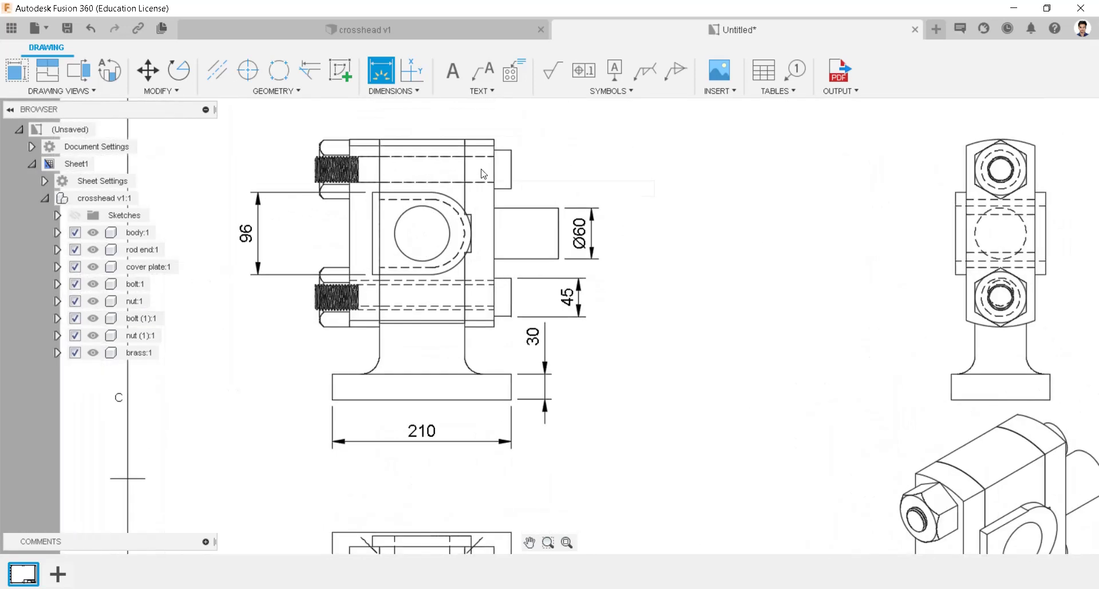
scroll(1010, 143, up, 3)
scroll(1010, 143, down, 3)
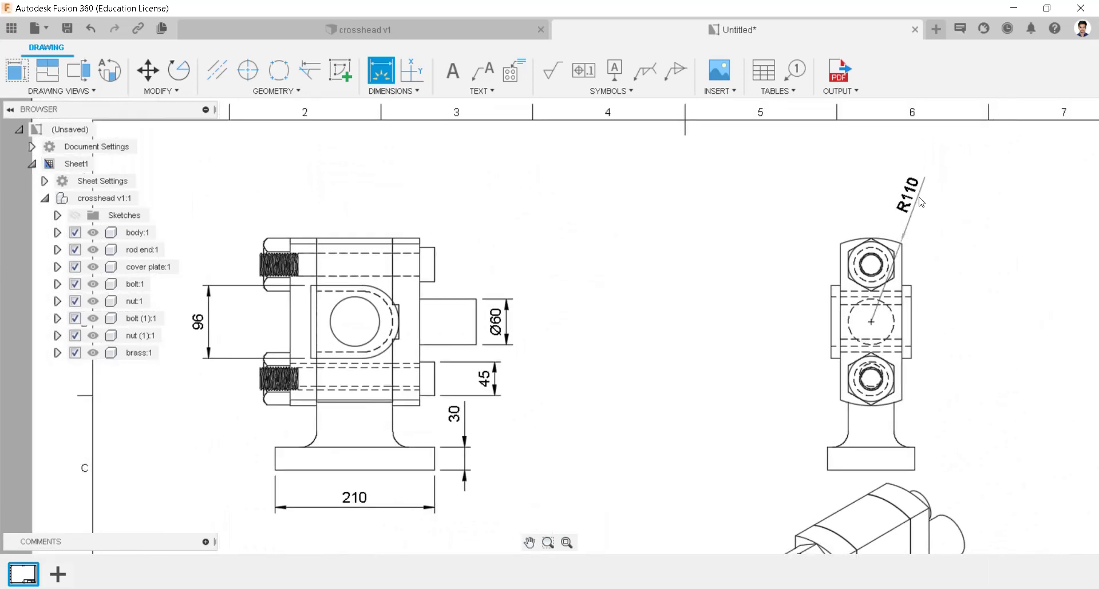
click(839, 399)
key(Escape)
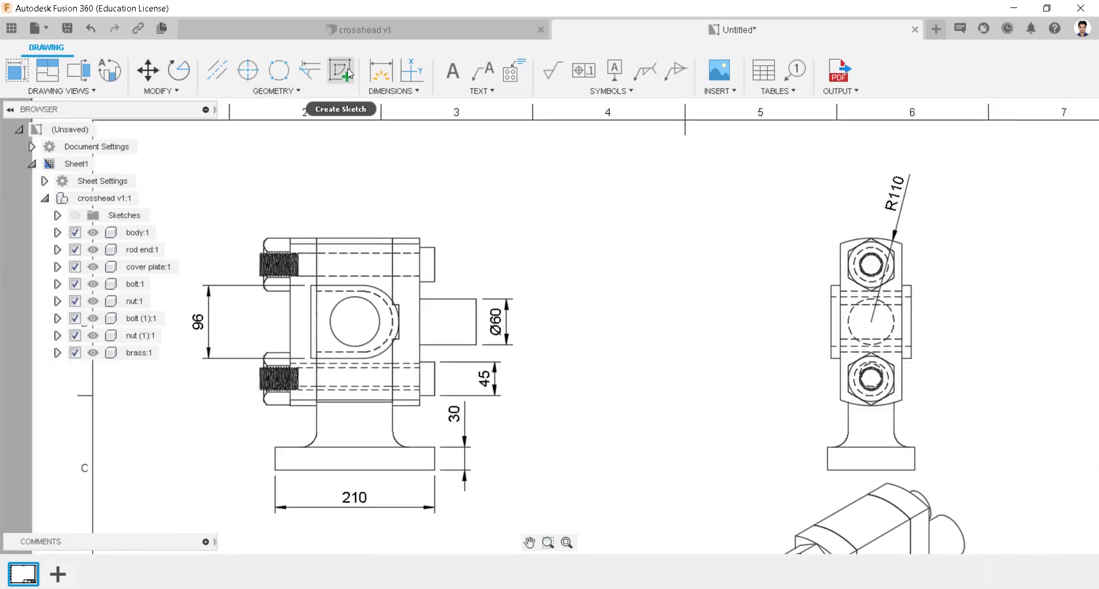
key(d)
scroll(947, 312, up, 2)
key(Escape)
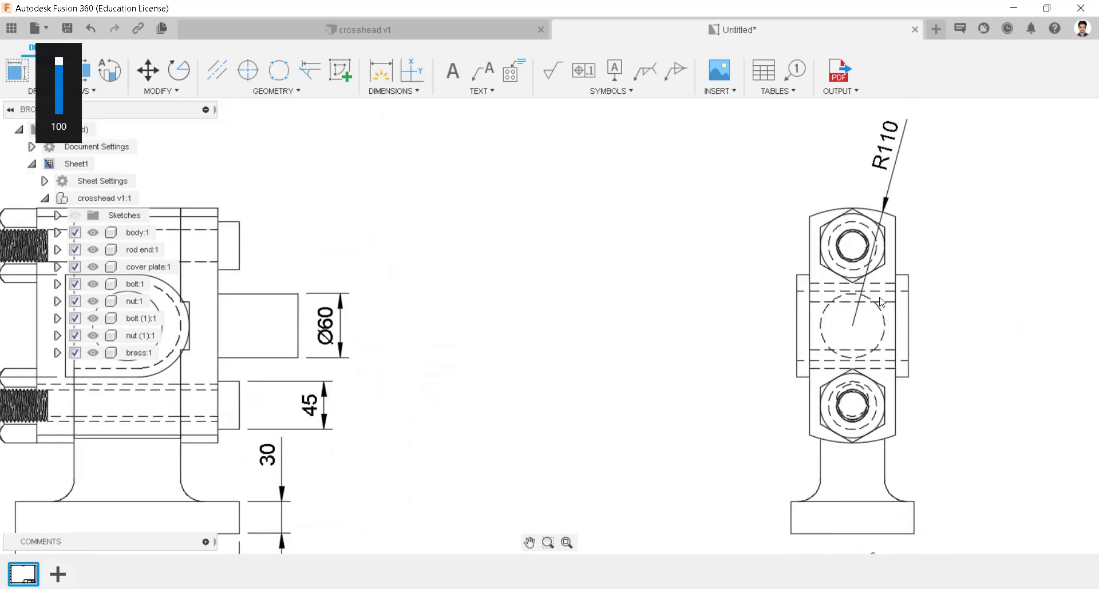
Dimension the upper block's width in the side view, placing the dimension above the curved top edge.
key(d)
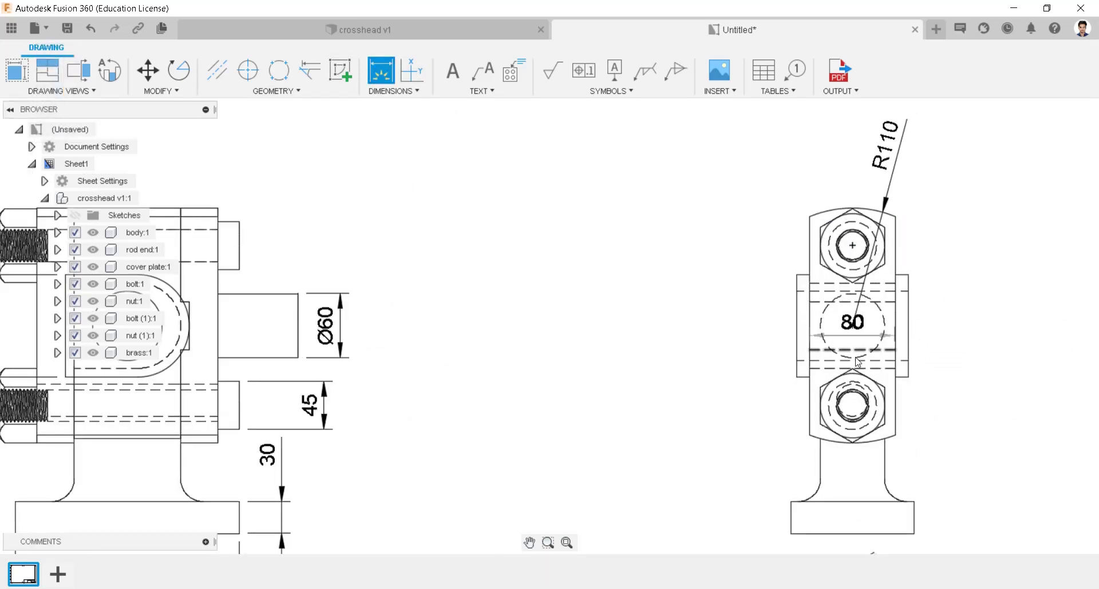
click(808, 214)
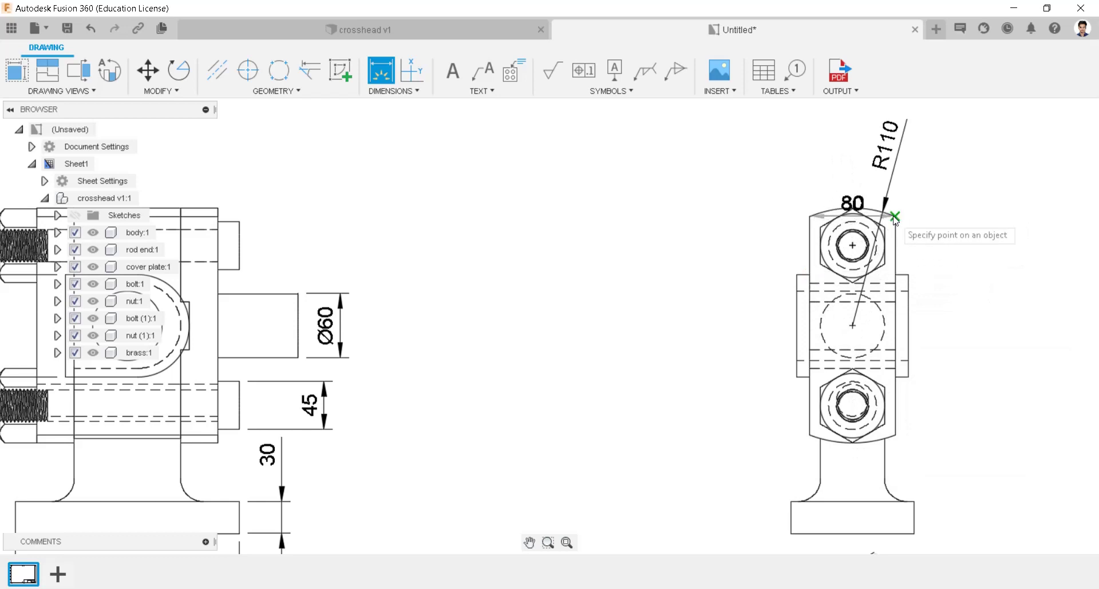
click(893, 212)
click(901, 114)
Dimension the base plate's depth in the top view, placing the dimension beyond the rod end.
scroll(916, 149, down, 3)
scroll(657, 447, up, 1)
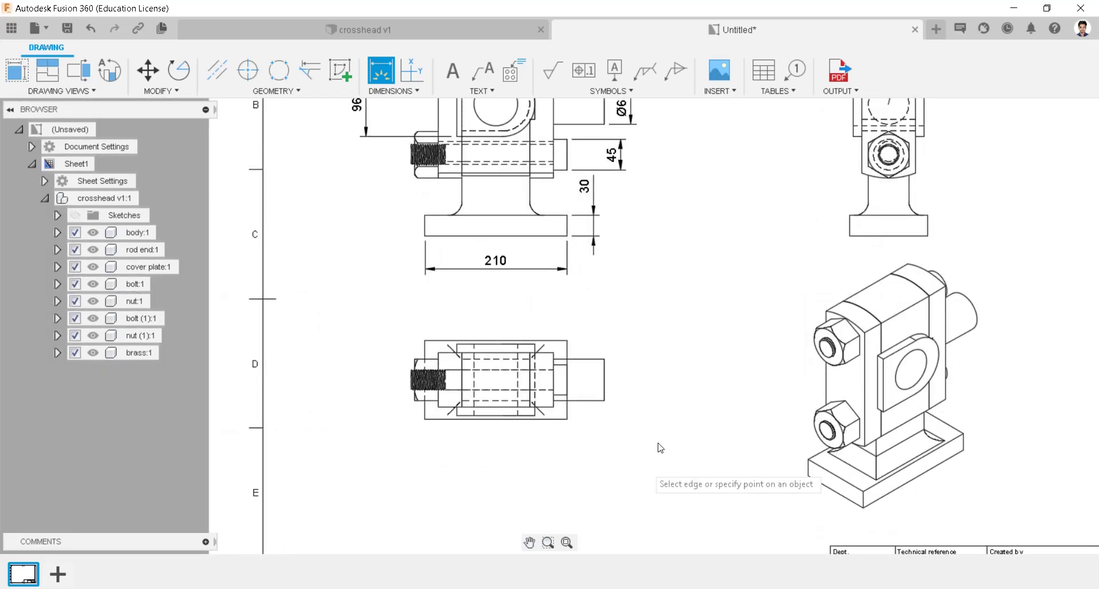
click(567, 342)
click(566, 419)
click(635, 381)
Dimension the bolt shank's thickness in the top view, placing the dimension beside the threaded end.
scroll(658, 423, up, 2)
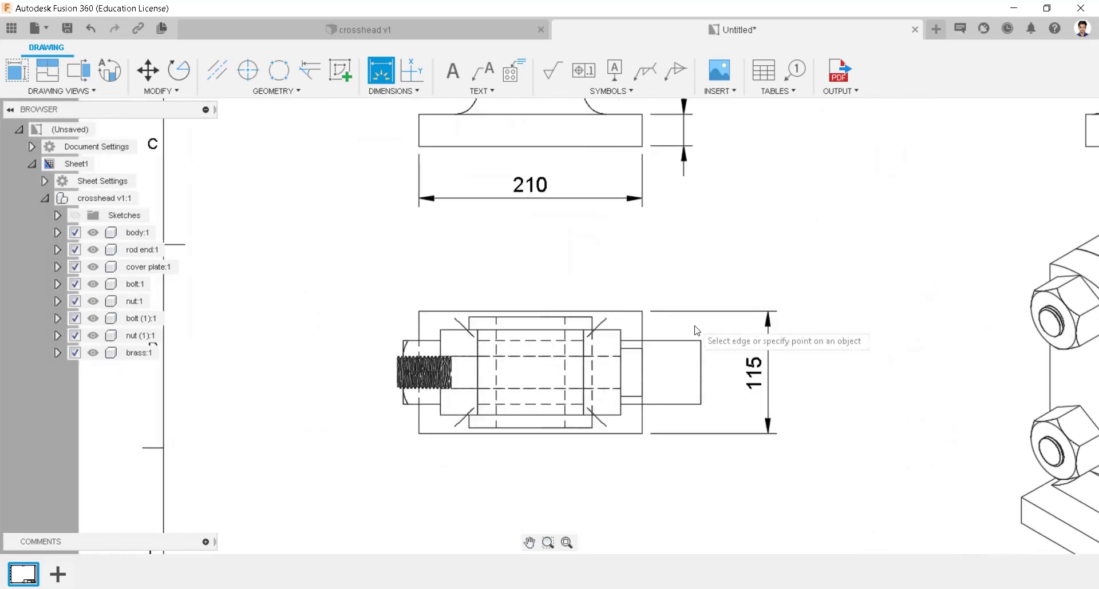
click(478, 356)
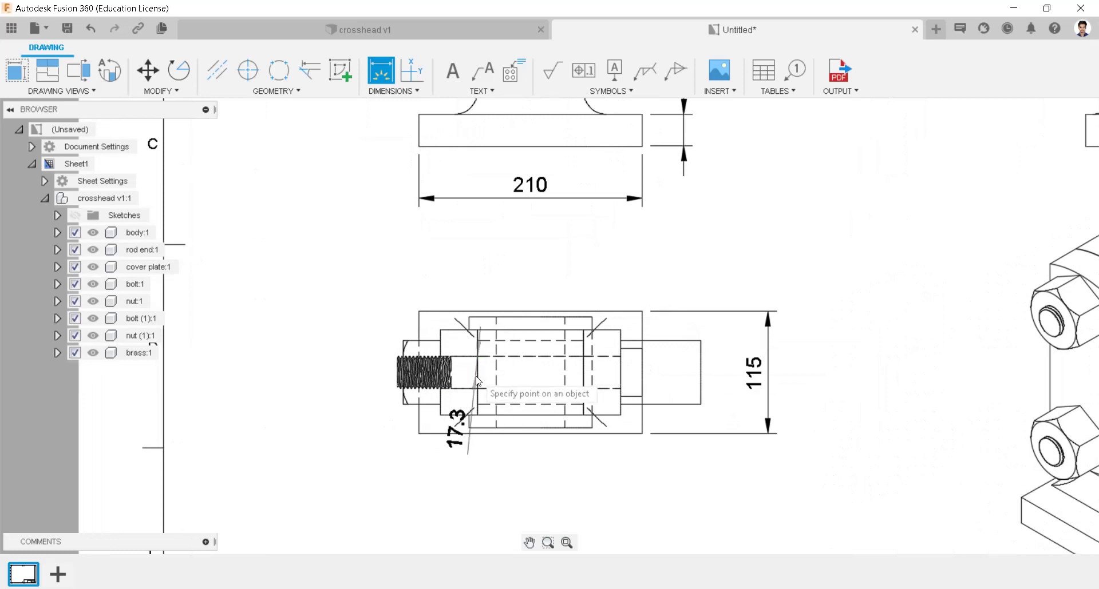
click(478, 389)
click(338, 435)
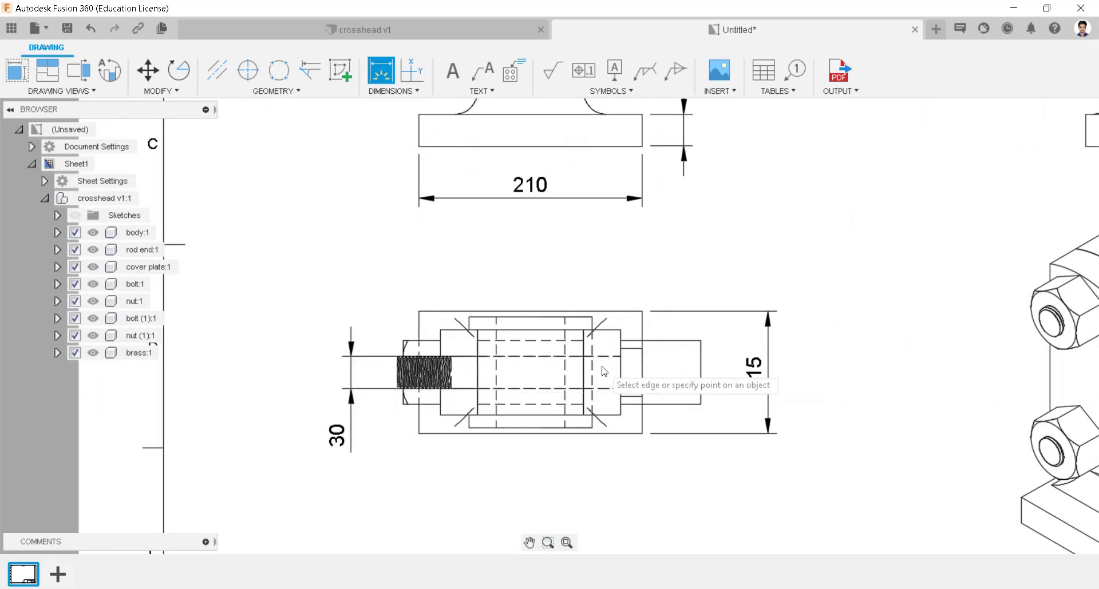
Dimension the spacing of the inner dashed vertical lines and of the two solid inner edges in the top view, stacking both dimensions above it.
scroll(601, 366, up, 2)
click(547, 298)
click(438, 289)
click(449, 263)
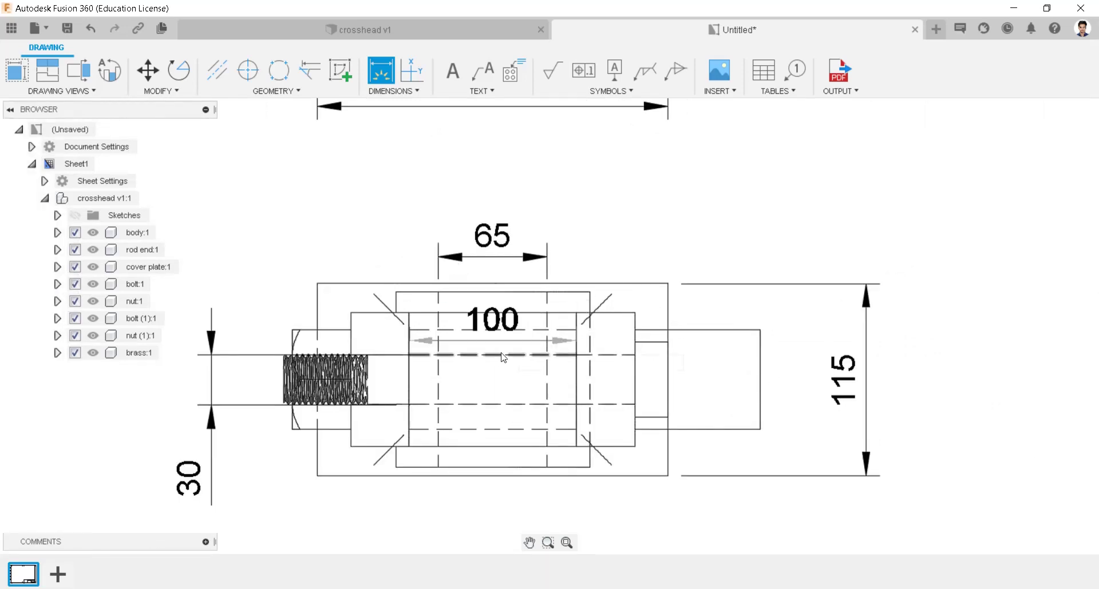
click(579, 318)
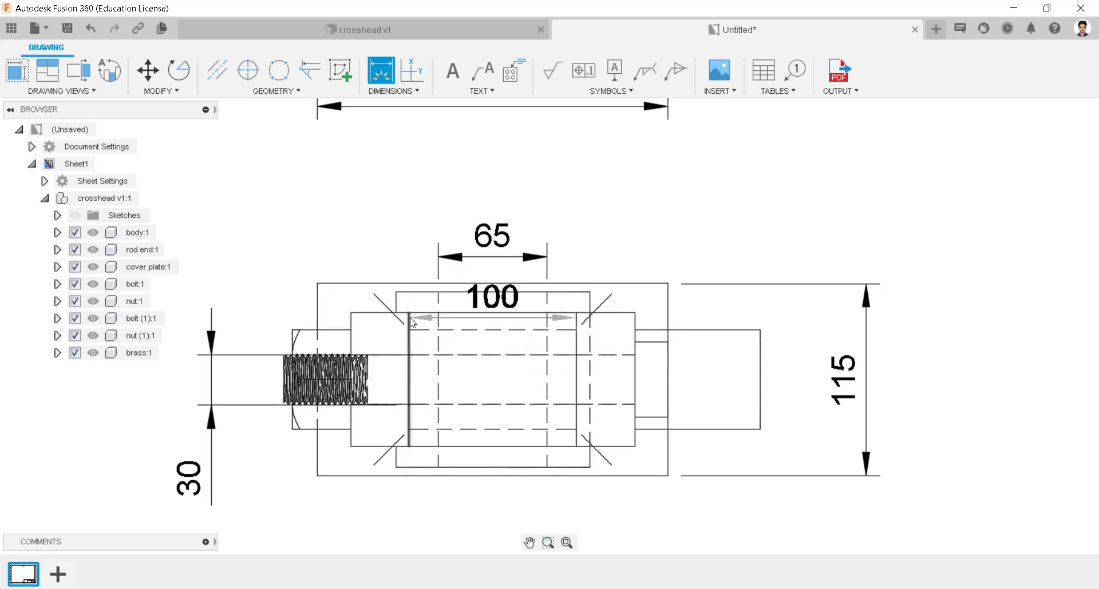
click(509, 209)
Insert an automatic first-level parts list with item balloons, placing the table in the empty area below the top view.
scroll(678, 325, down, 3)
scroll(687, 328, down, 5)
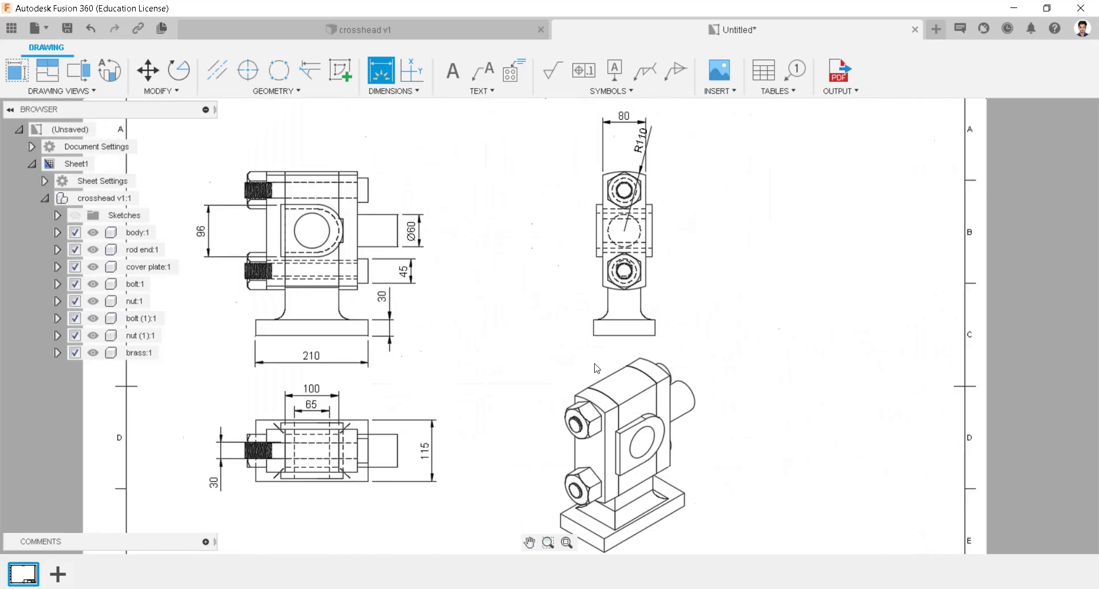
click(567, 543)
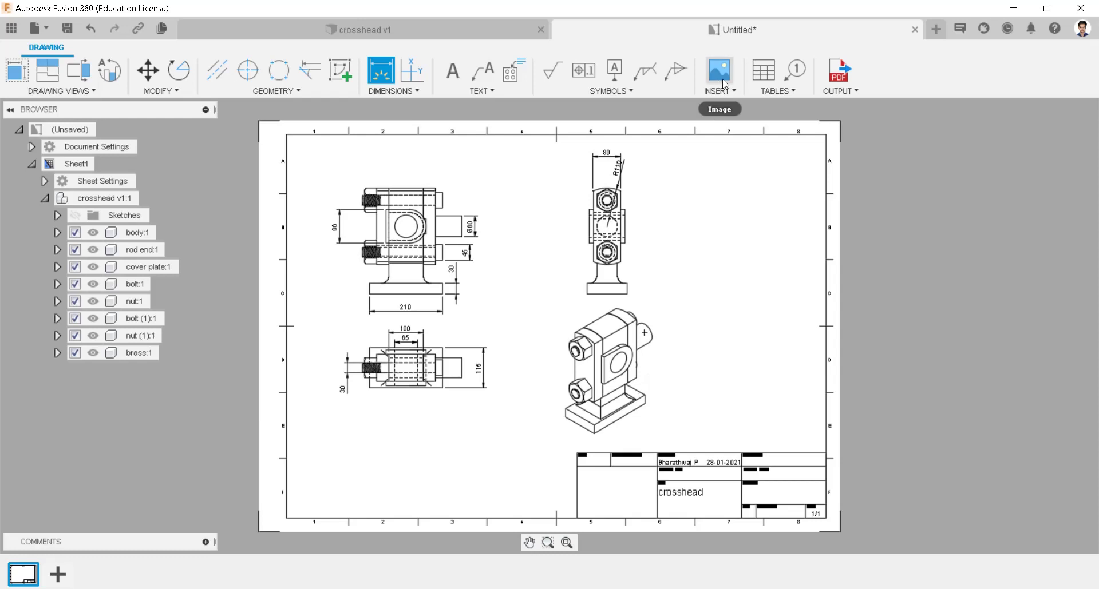
click(769, 83)
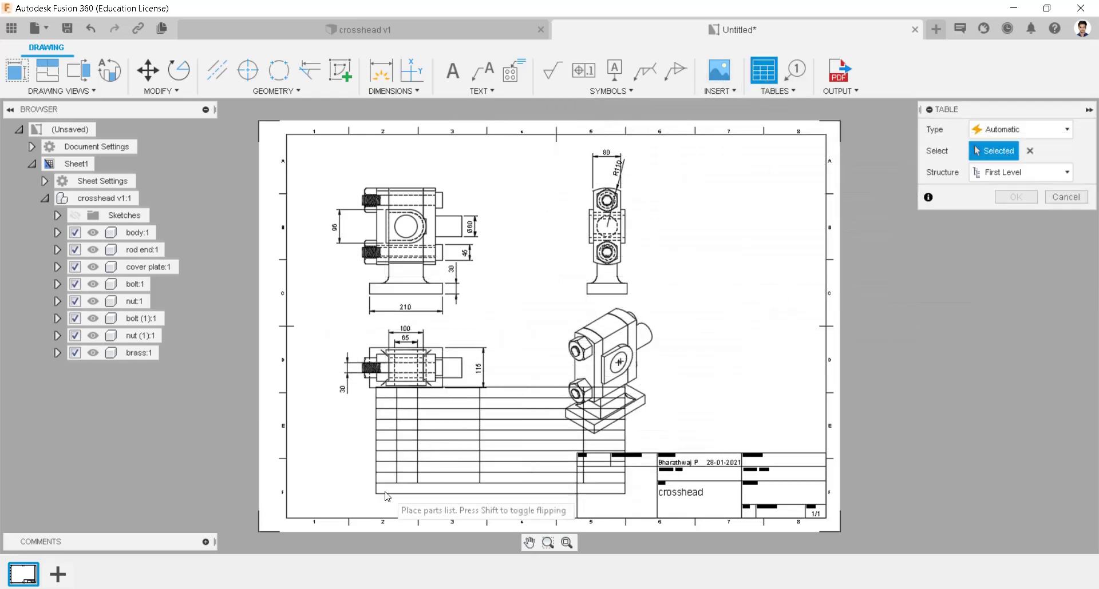
click(313, 513)
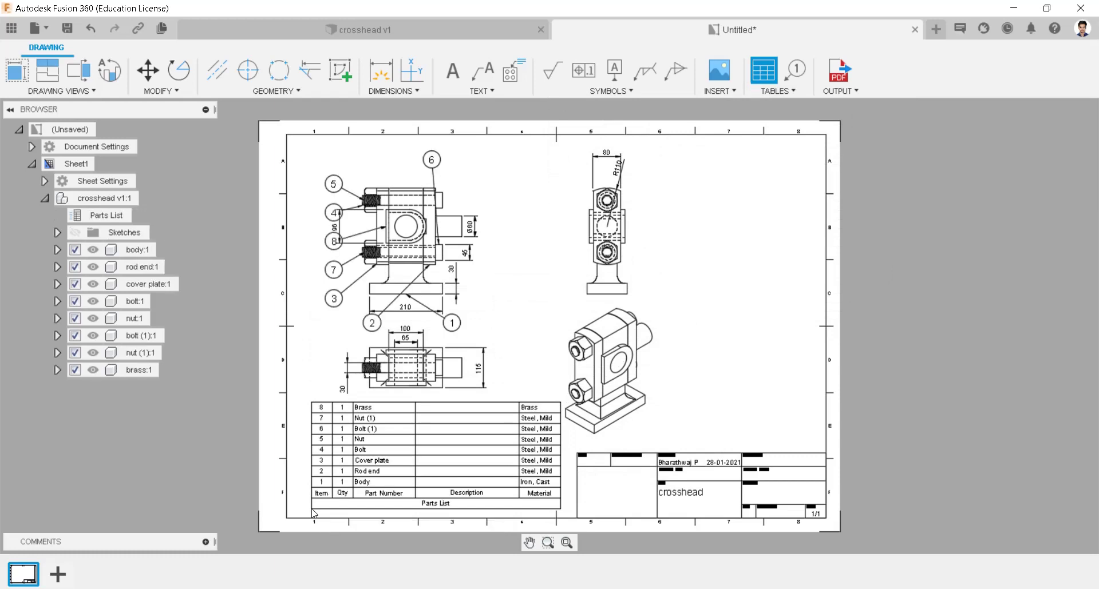
Set the parts list's table direction to Down and remove its Description column.
double_click(548, 479)
click(1029, 150)
click(1036, 187)
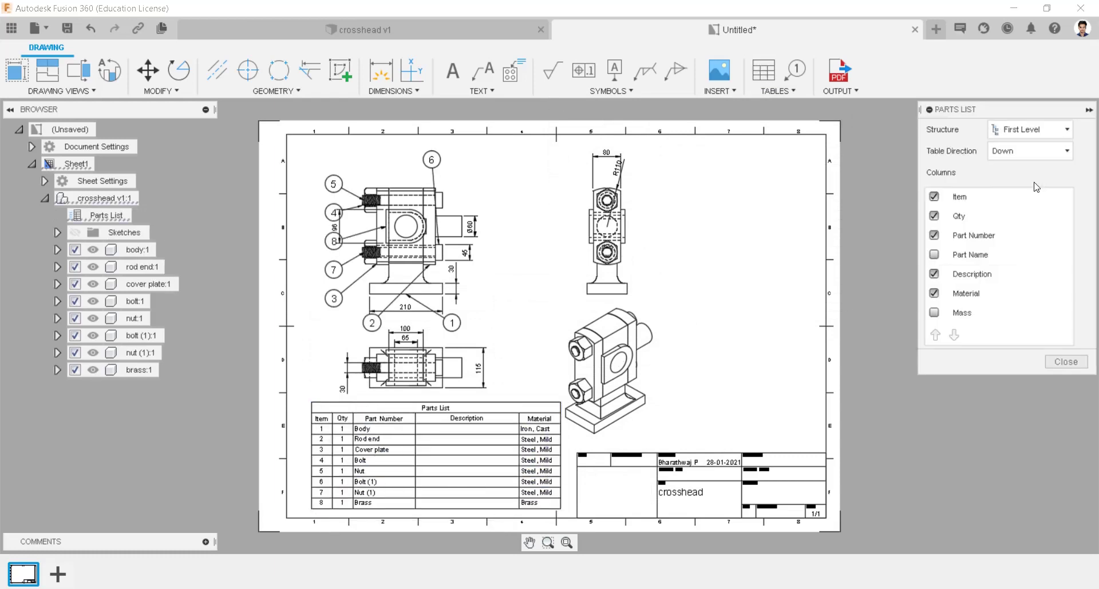
click(933, 274)
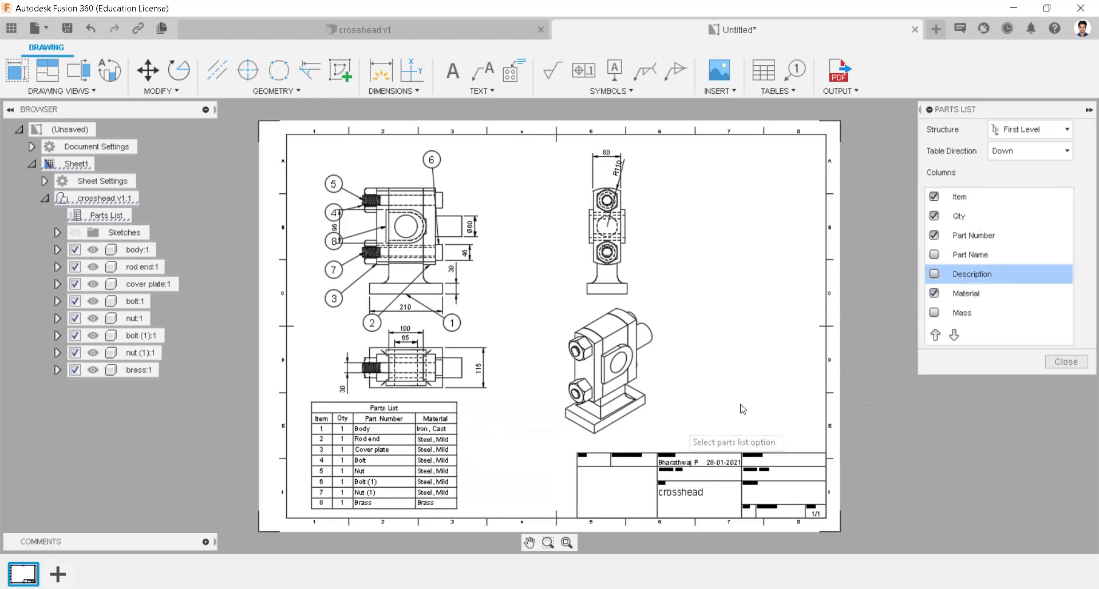
click(1053, 362)
Move the parts list to just above the title block, and enter "mechanical" as the department in the title block.
click(395, 410)
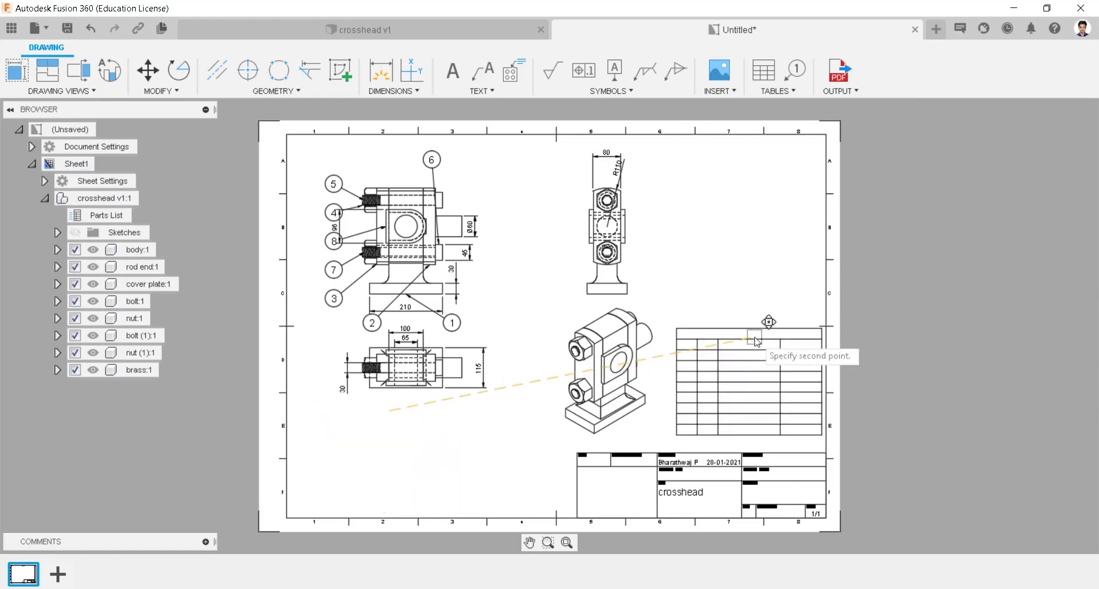
click(754, 343)
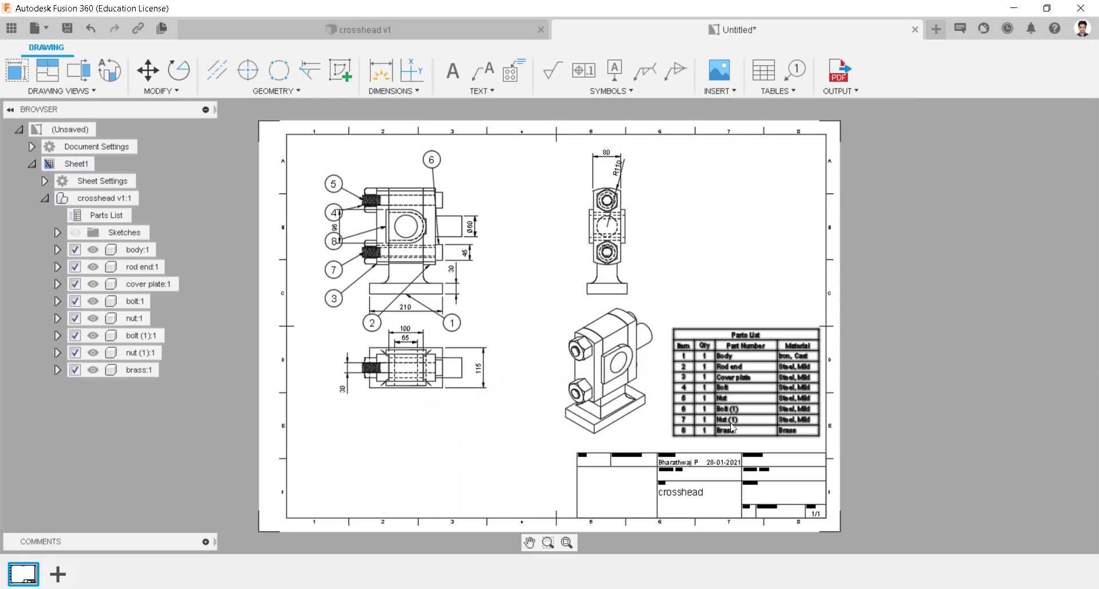
double_click(676, 481)
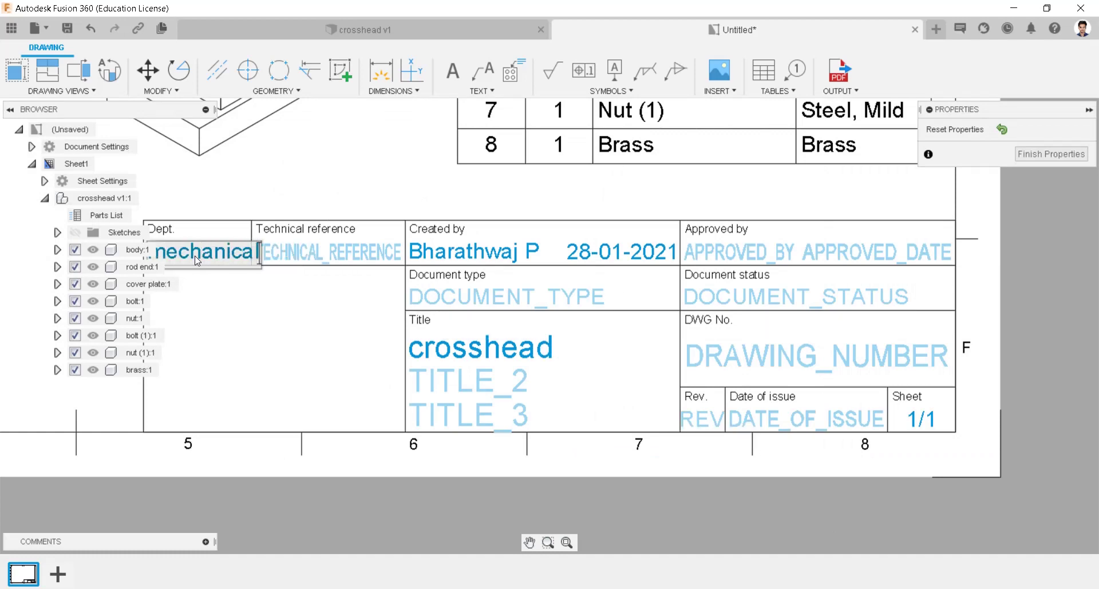
click(1051, 154)
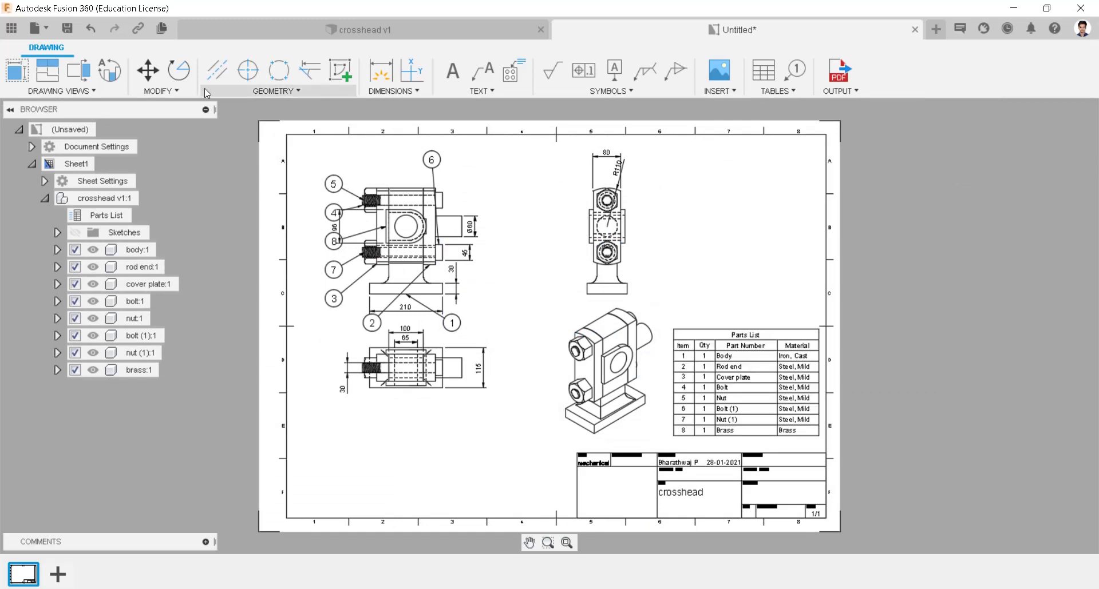
Save the drawing as "crosshead Drawing" in the crosshead folder, and export all sheets with lineweights as "crosshead Drawing v0.pdf".
click(75, 27)
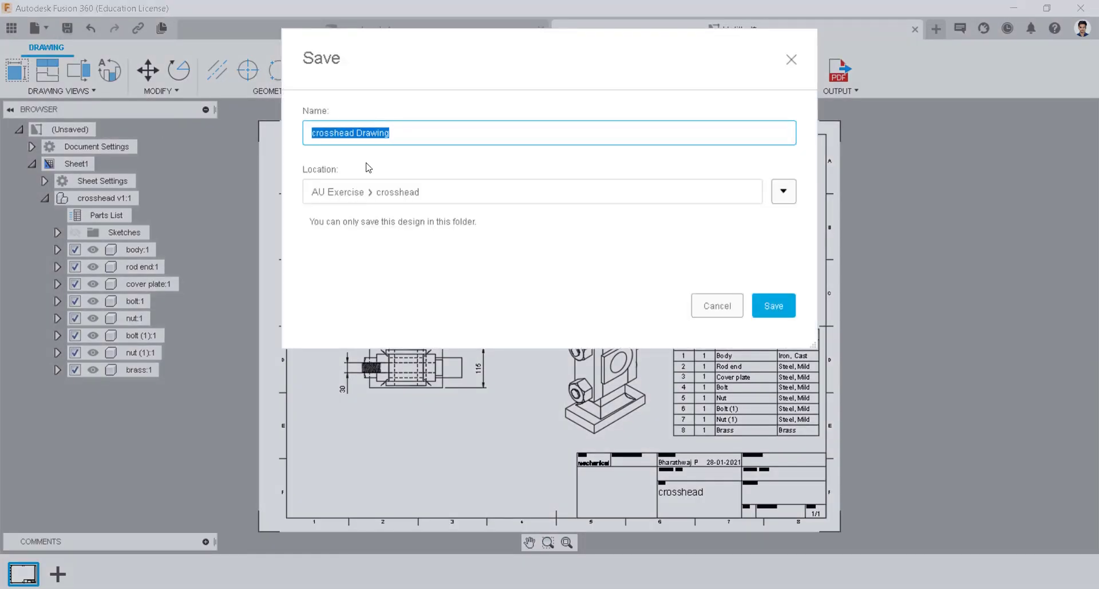
click(786, 306)
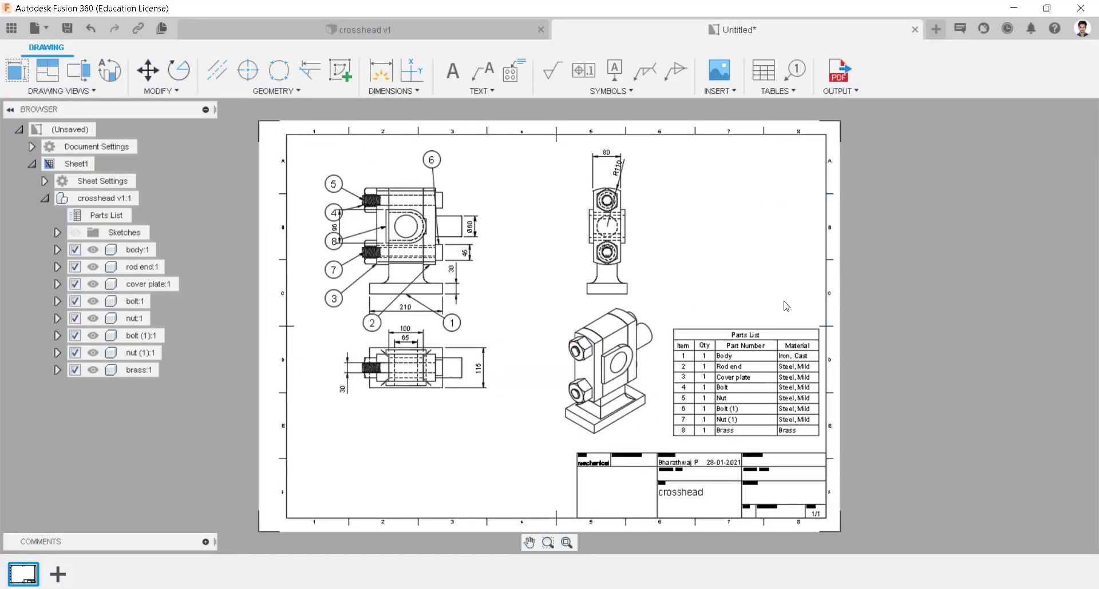
click(840, 68)
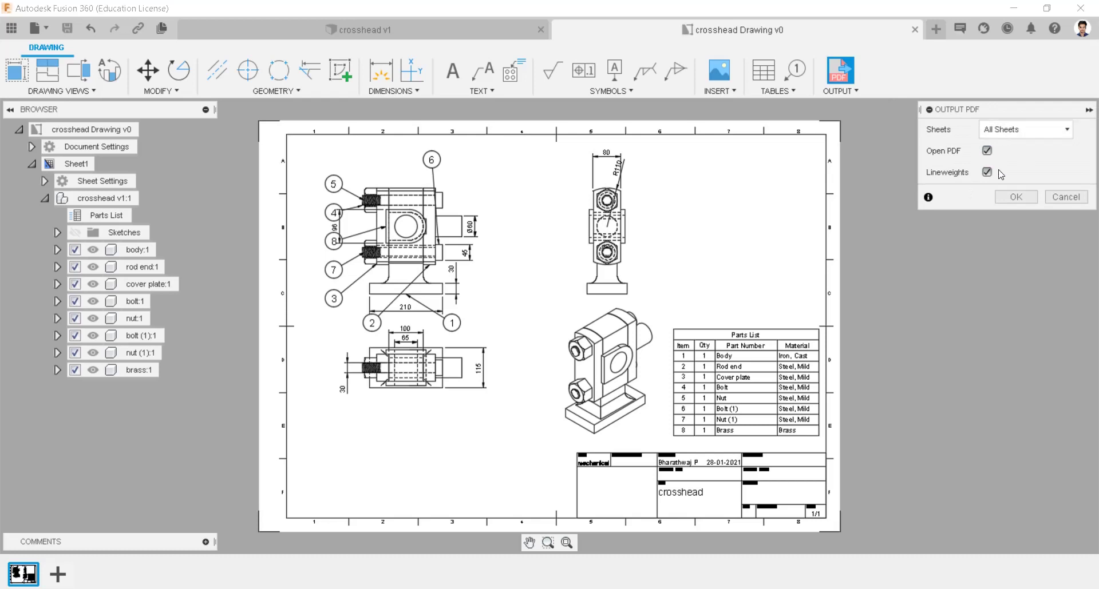
click(1006, 196)
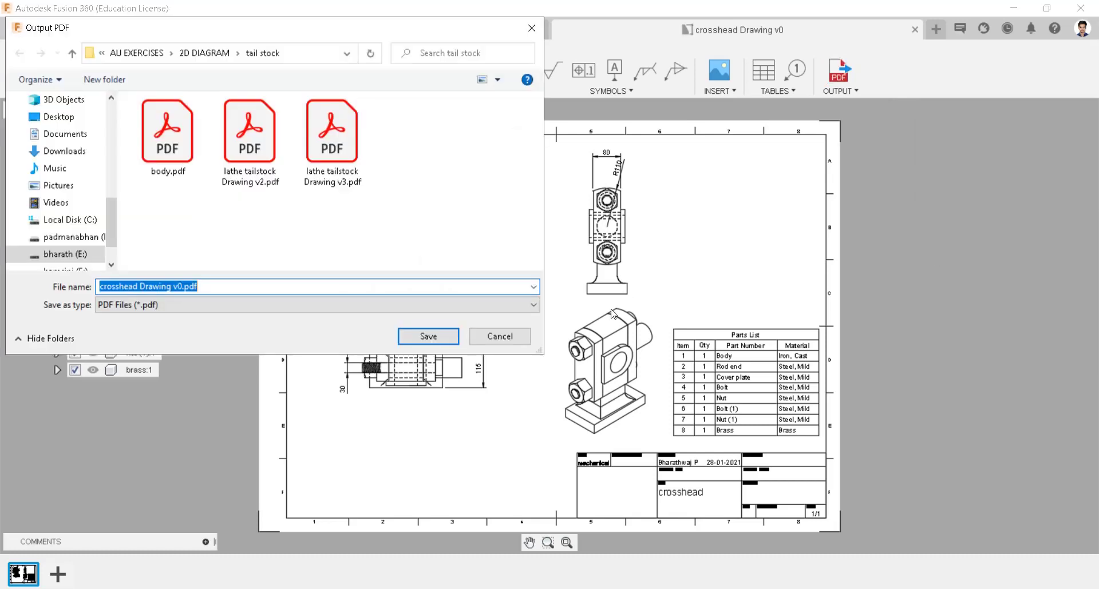
click(452, 335)
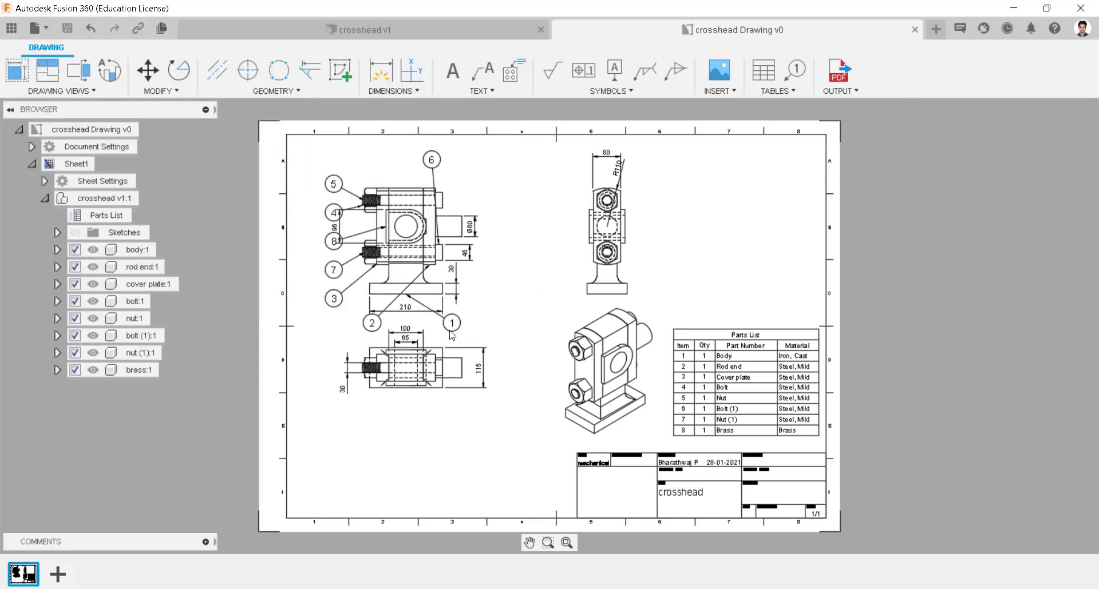